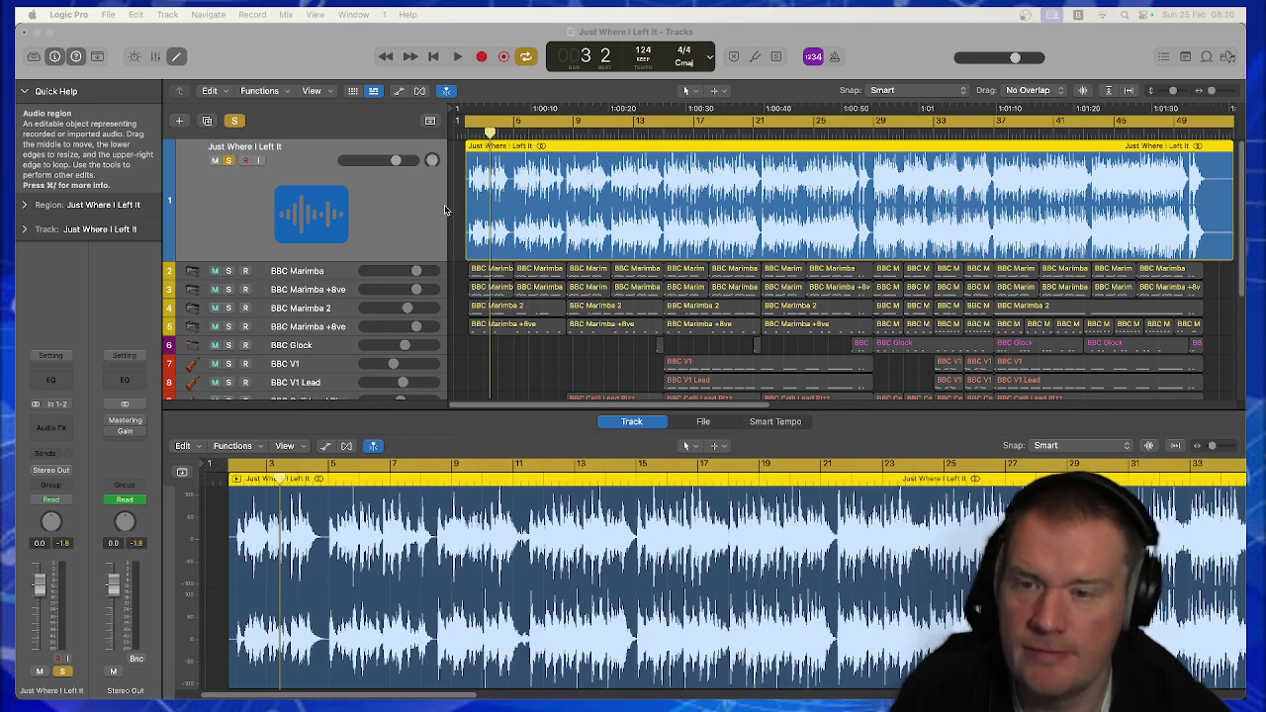
Play the soloed Just Where I Left It audio track through to its end and stop playback.
click(389, 235)
key(space)
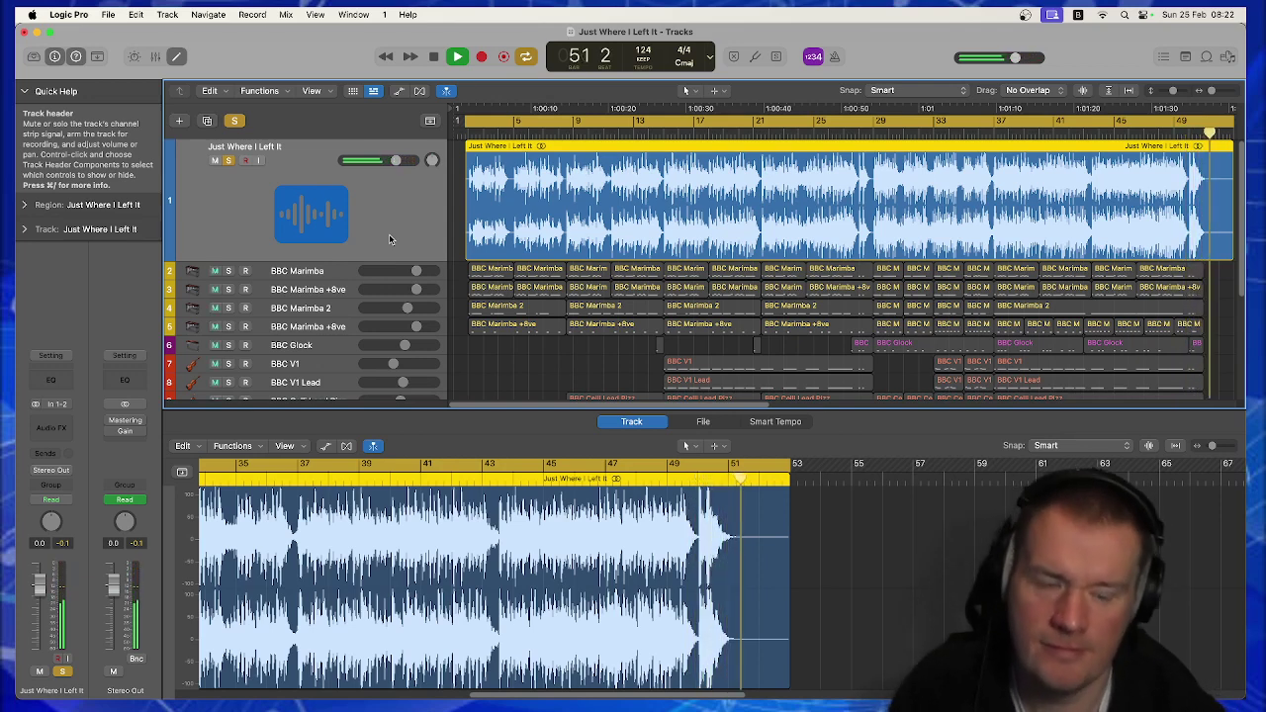
key(space)
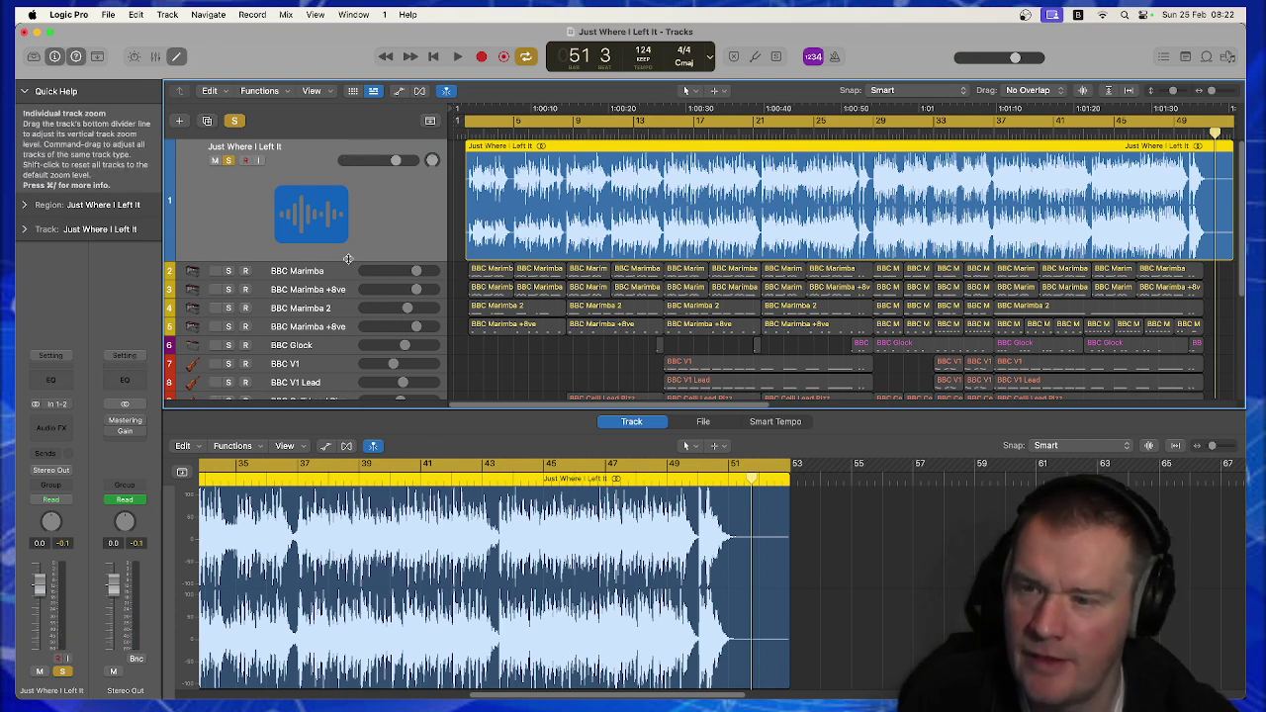
Shrink the Just Where I Left It audio track to a low row and switch it from solo to muted.
drag(348, 259, 340, 164)
click(228, 151)
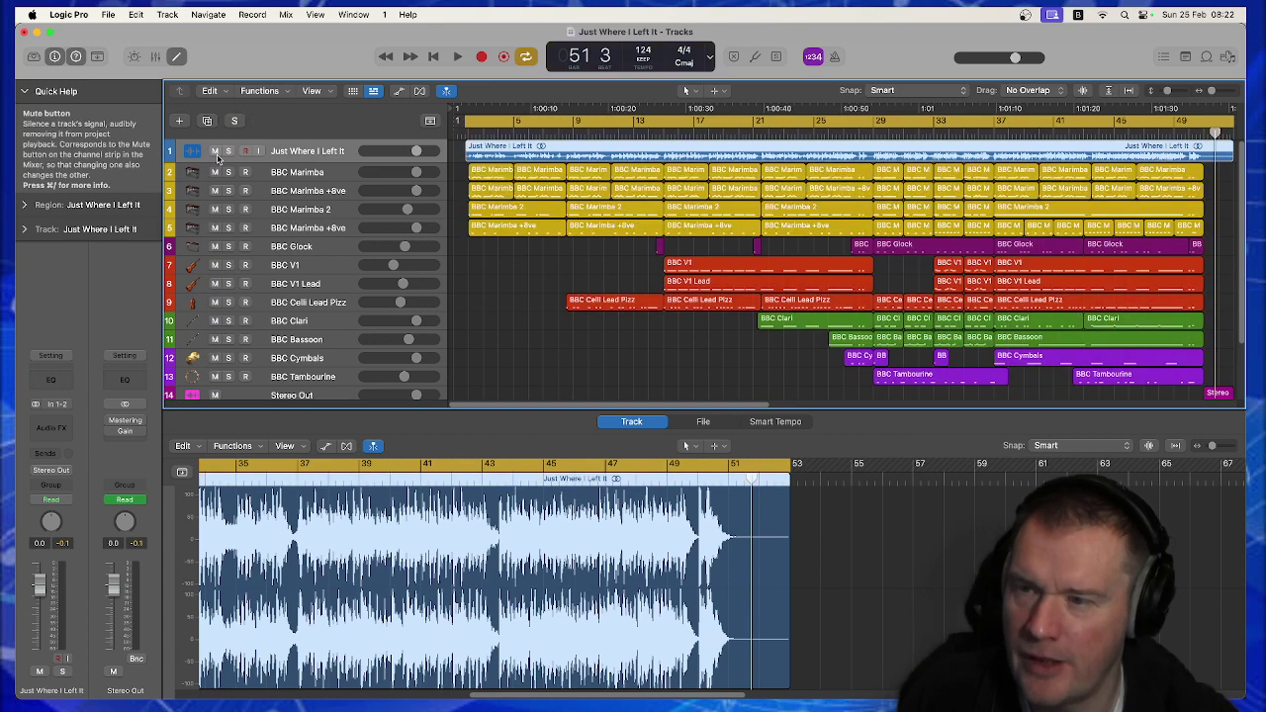
click(215, 151)
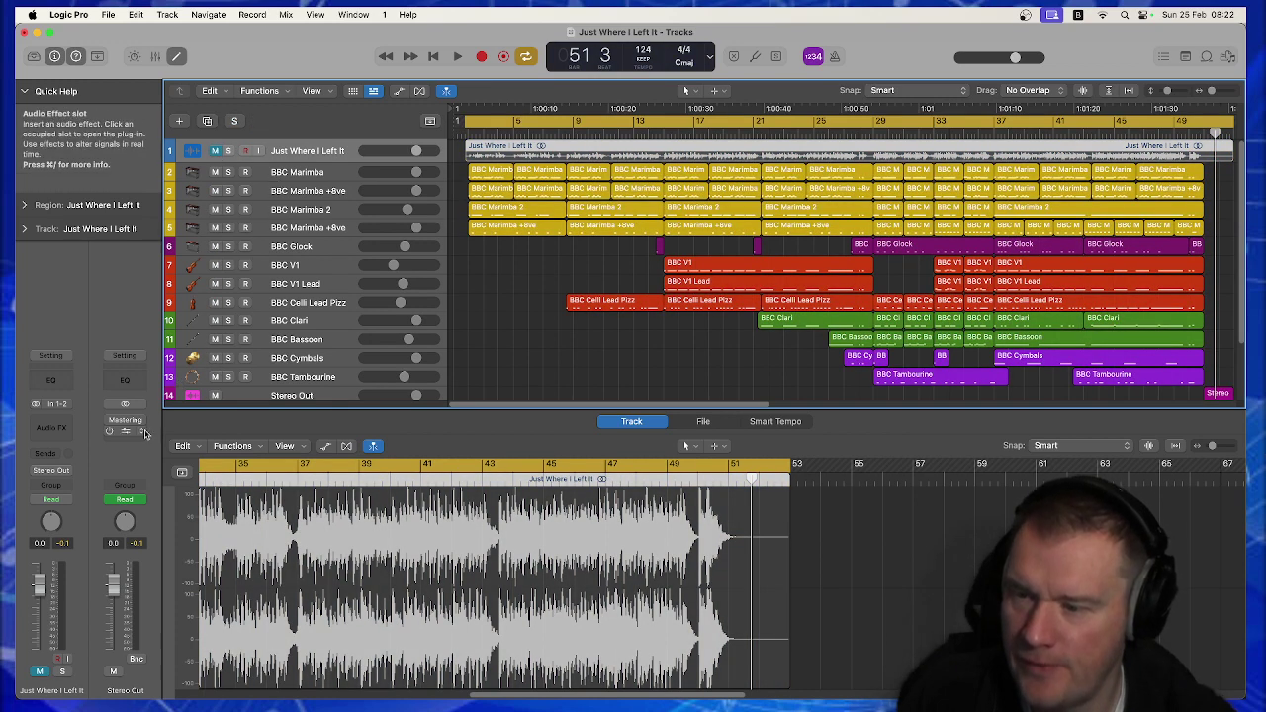
Enable the Gain plug-in on the Stereo Out channel and move the playhead to bar 2.
click(106, 438)
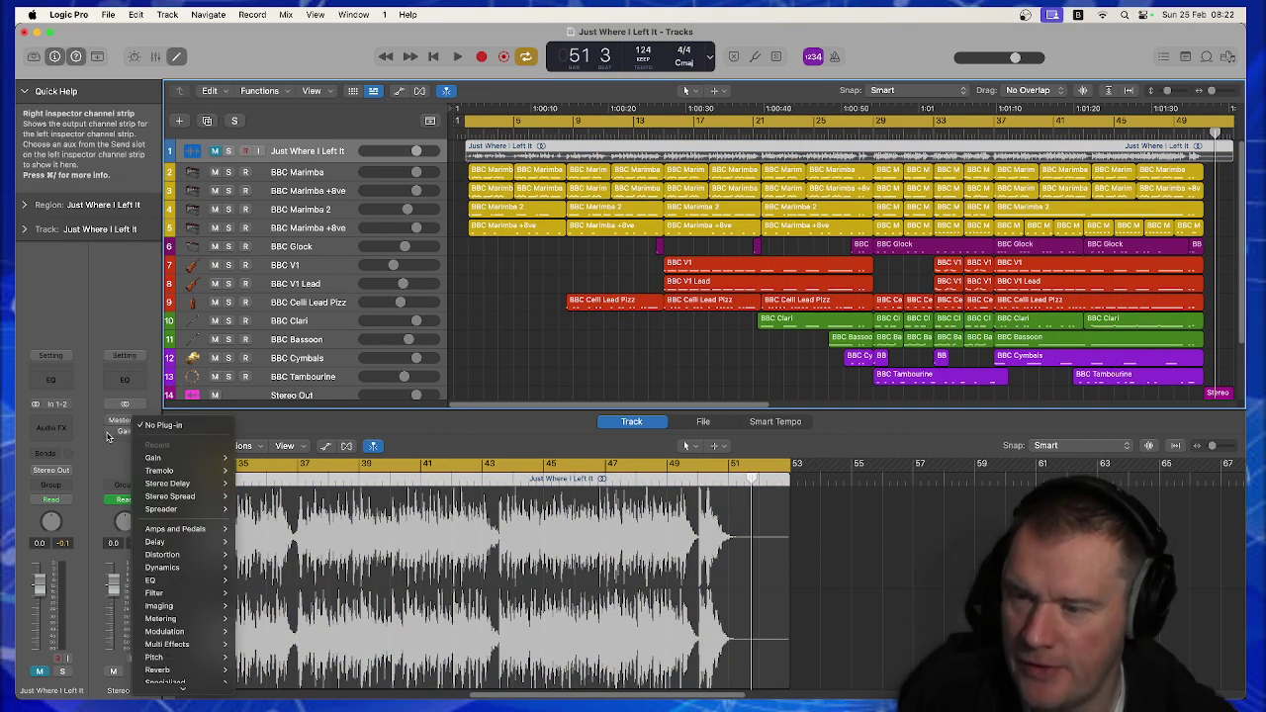
click(108, 436)
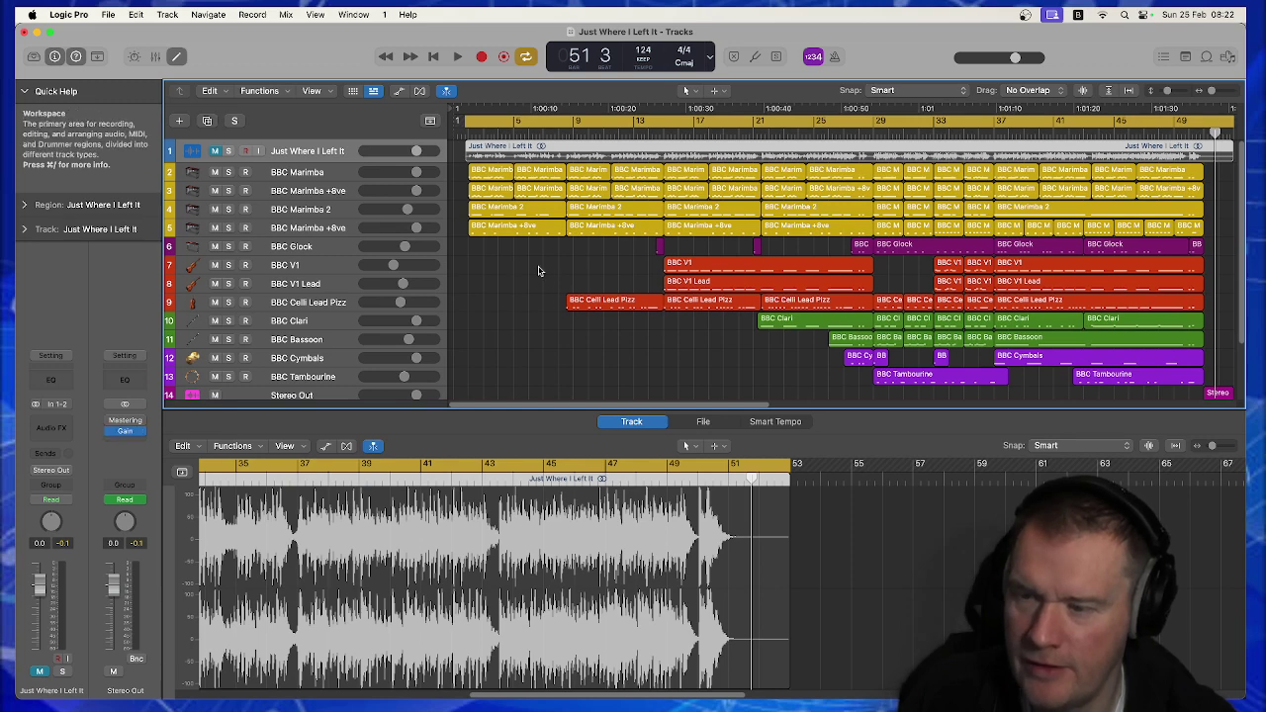
click(466, 133)
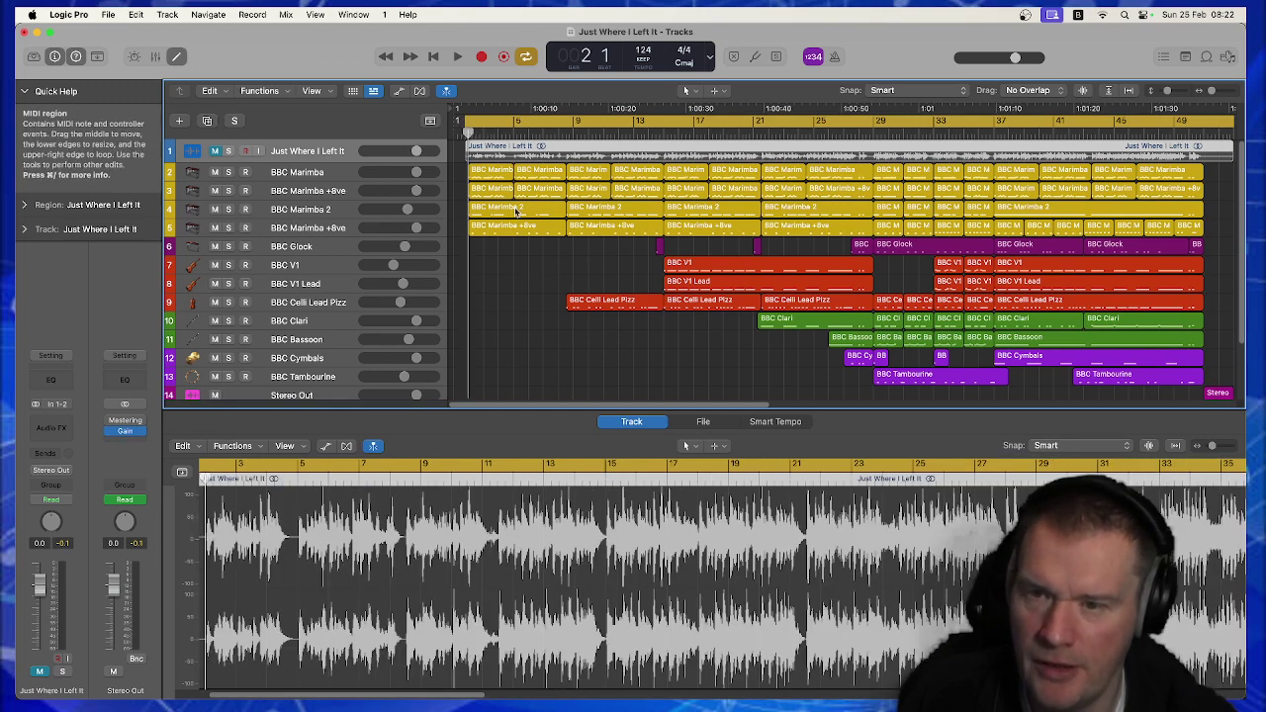
Select the four marimba tracks together to examine their regions across the arrangement.
click(344, 177)
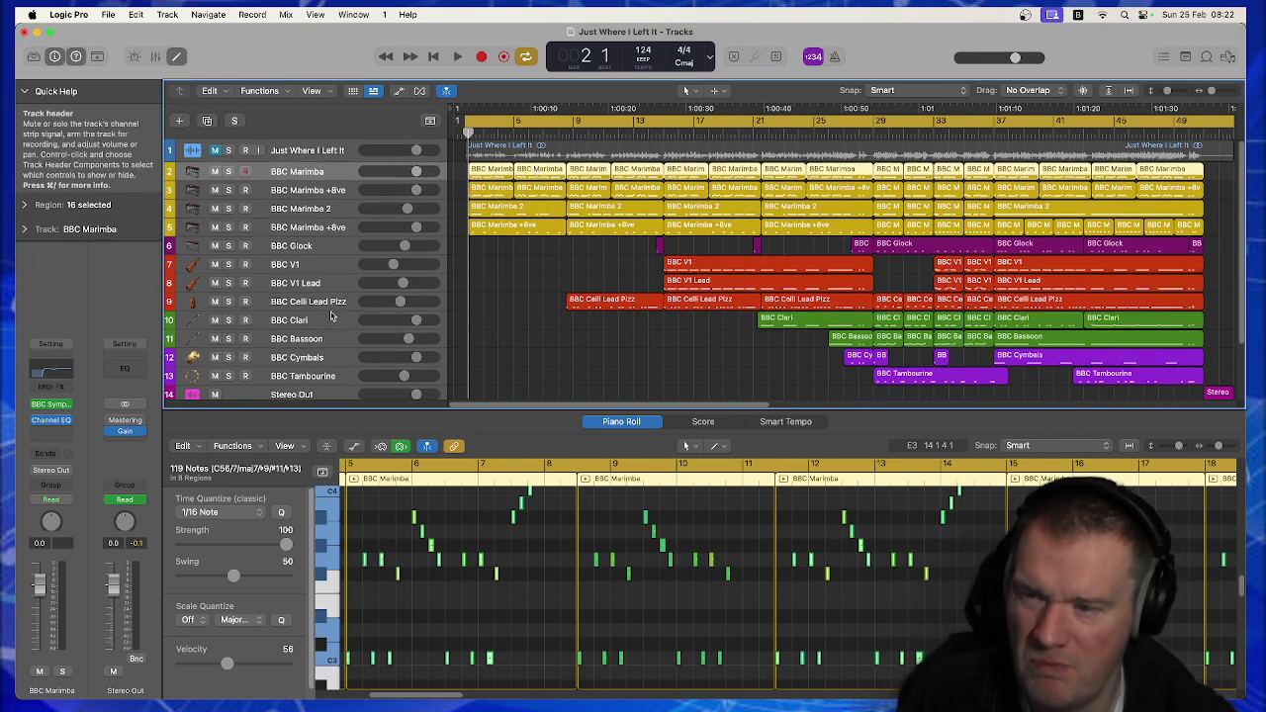
scroll(331, 316, down, 1)
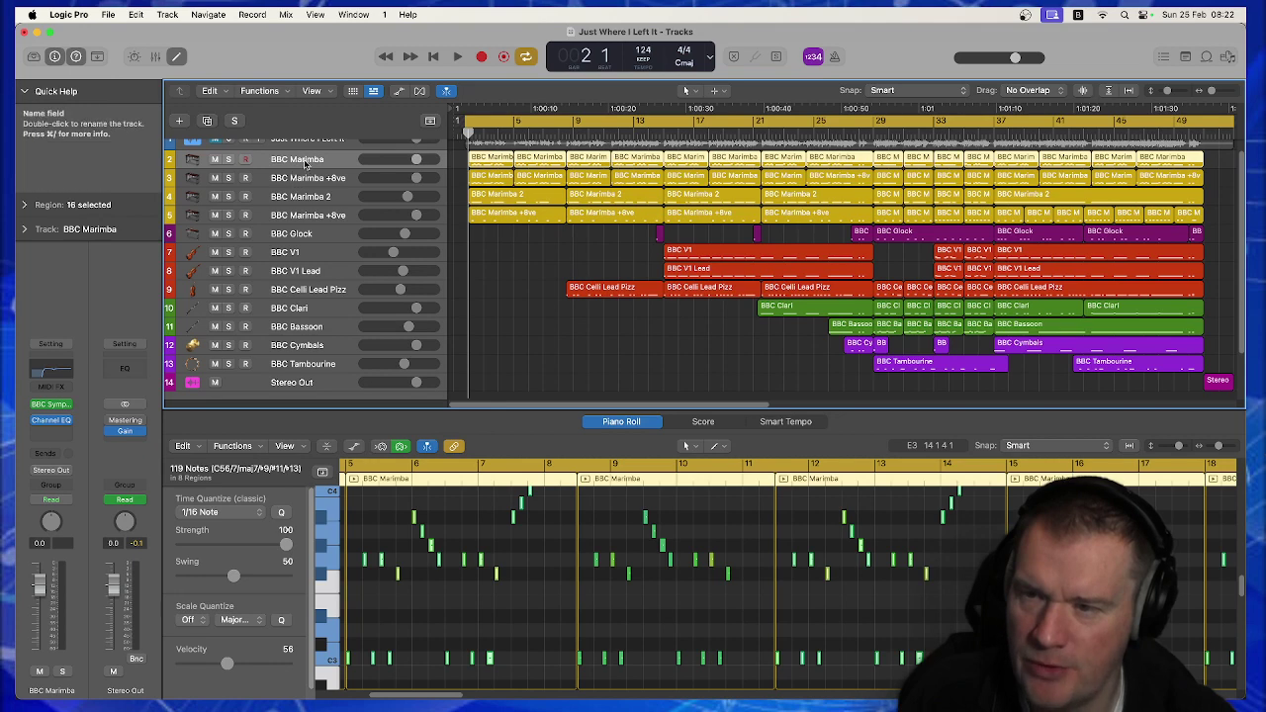
click(308, 216)
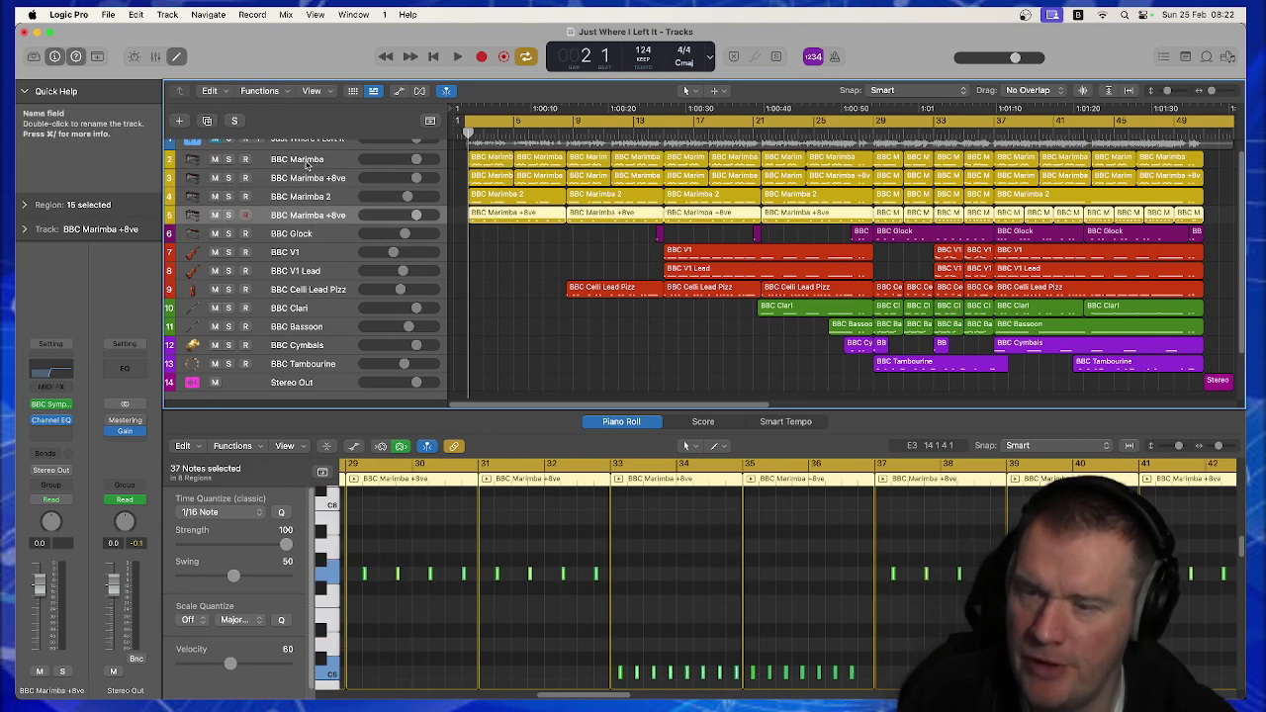
shift+click(308, 165)
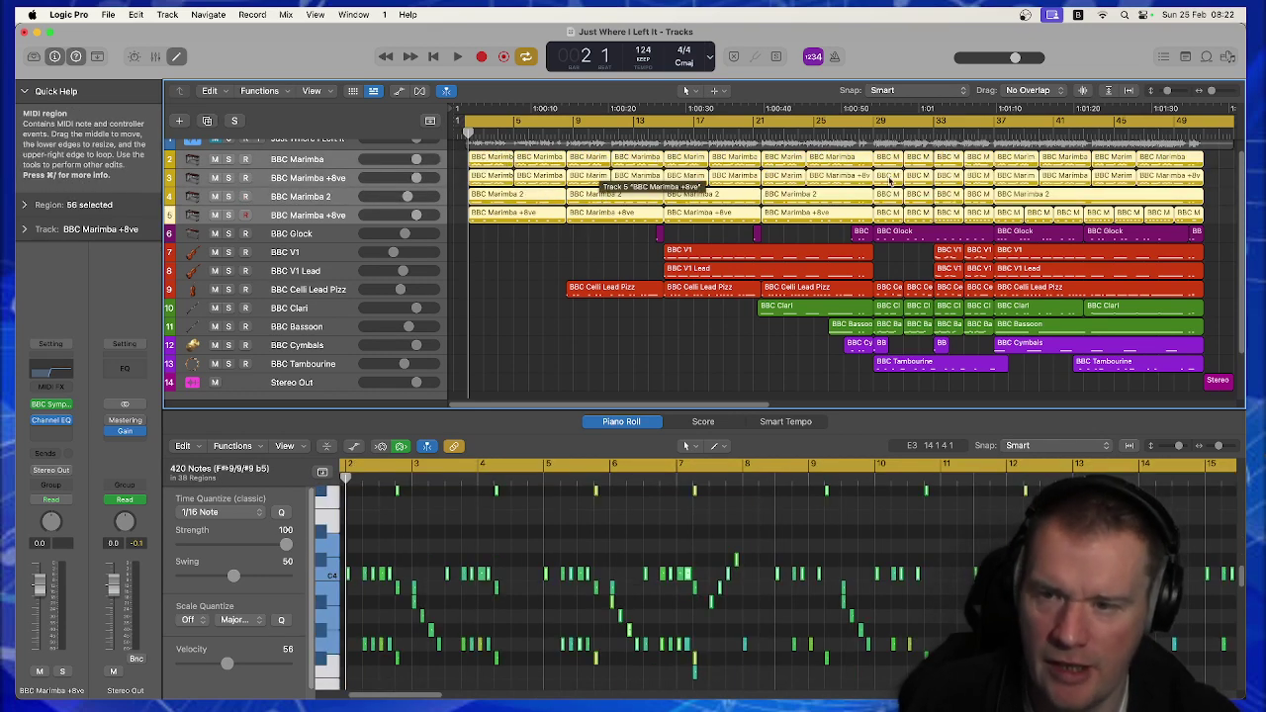
Examine the BBC Glock track, the two violin tracks together, and the BBC Celli Lead Pizz track.
click(334, 238)
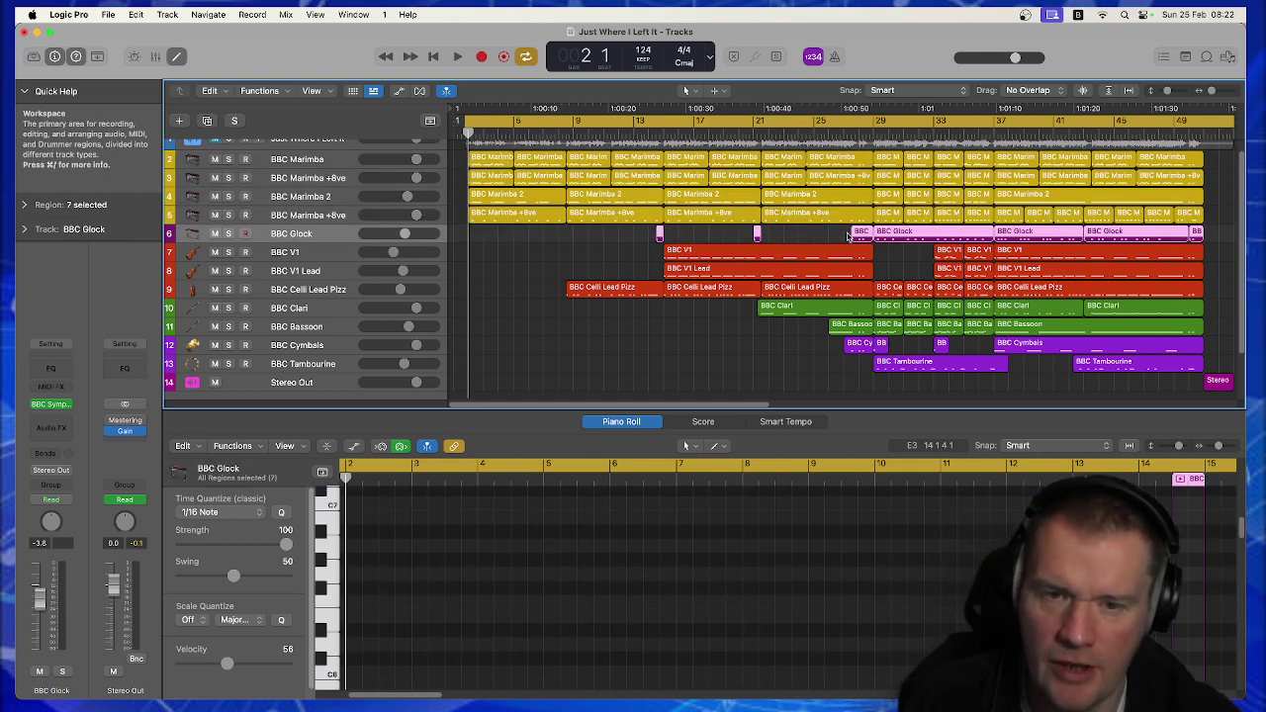
click(341, 255)
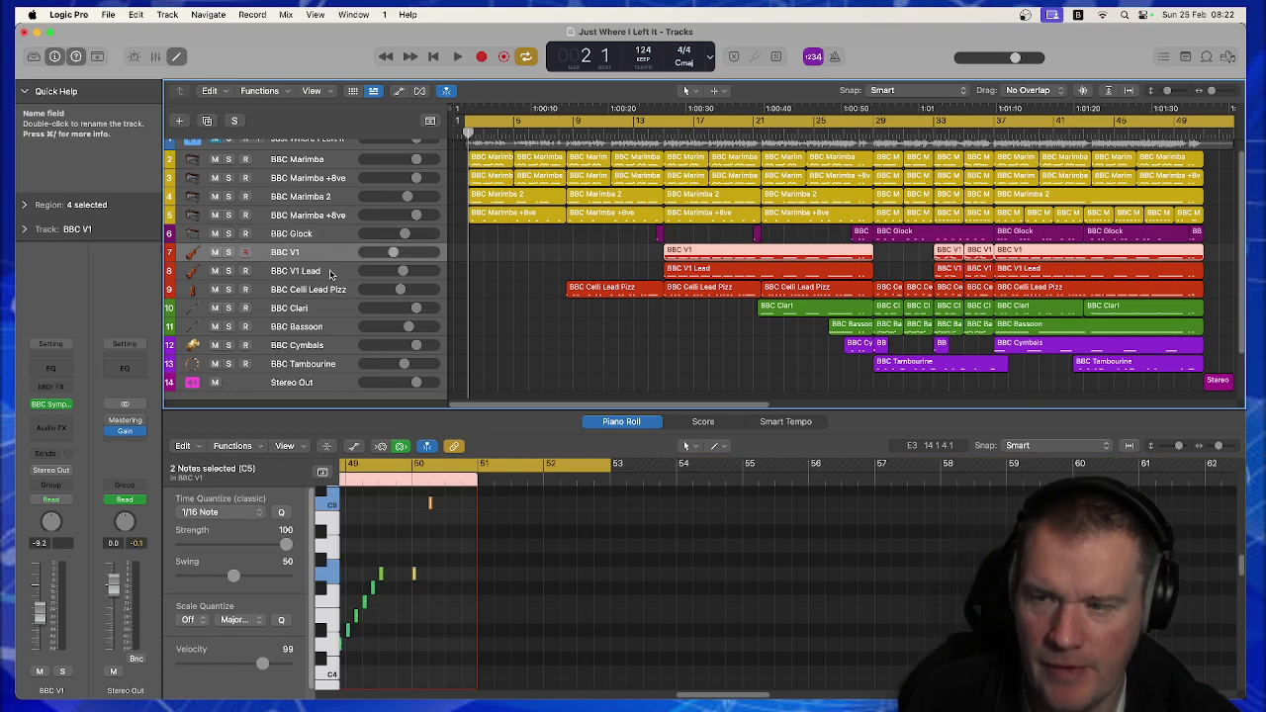
shift+click(332, 274)
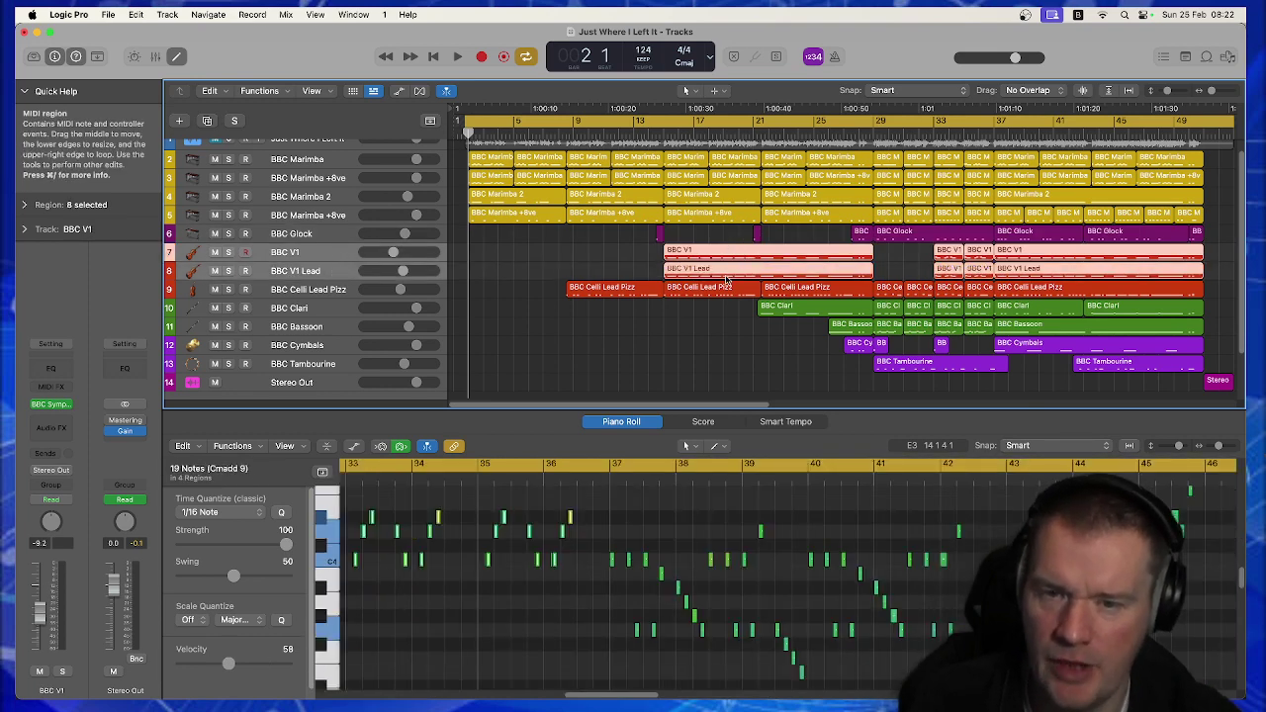
click(337, 293)
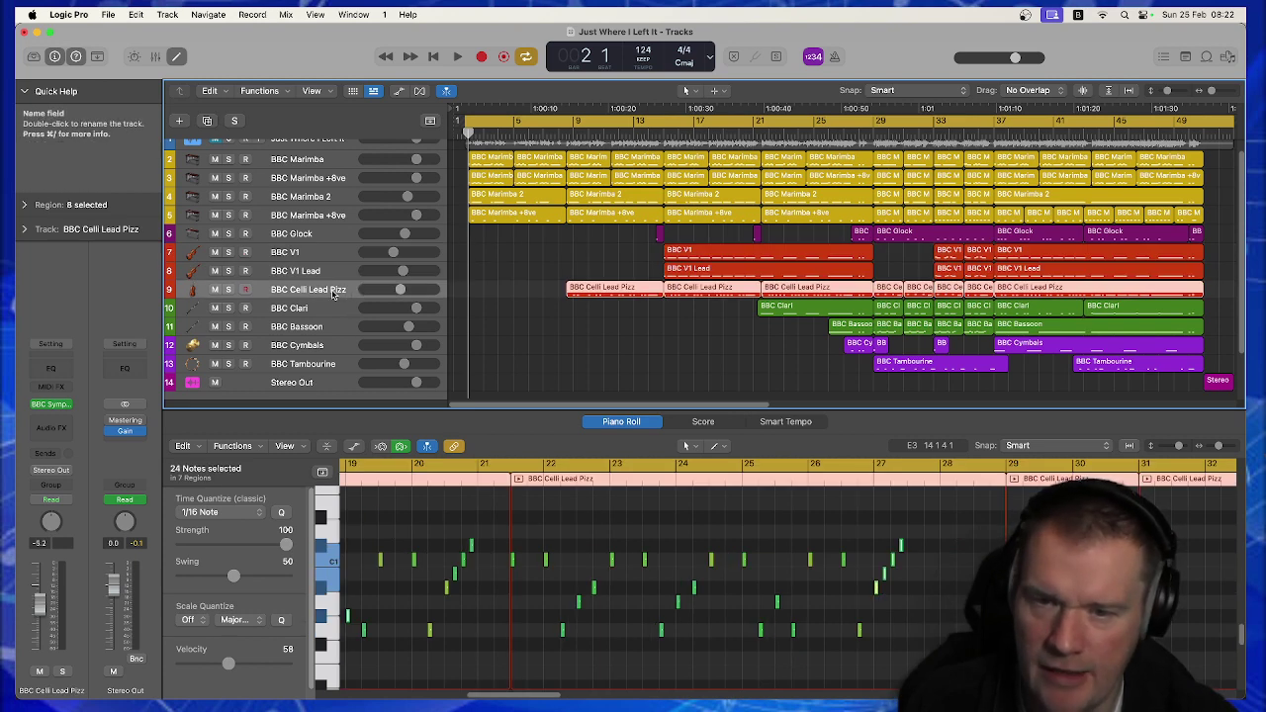
Examine the BBC Clari and BBC Bassoon tracks and the cymbals and tambourine pair, and clear the region selection.
click(329, 309)
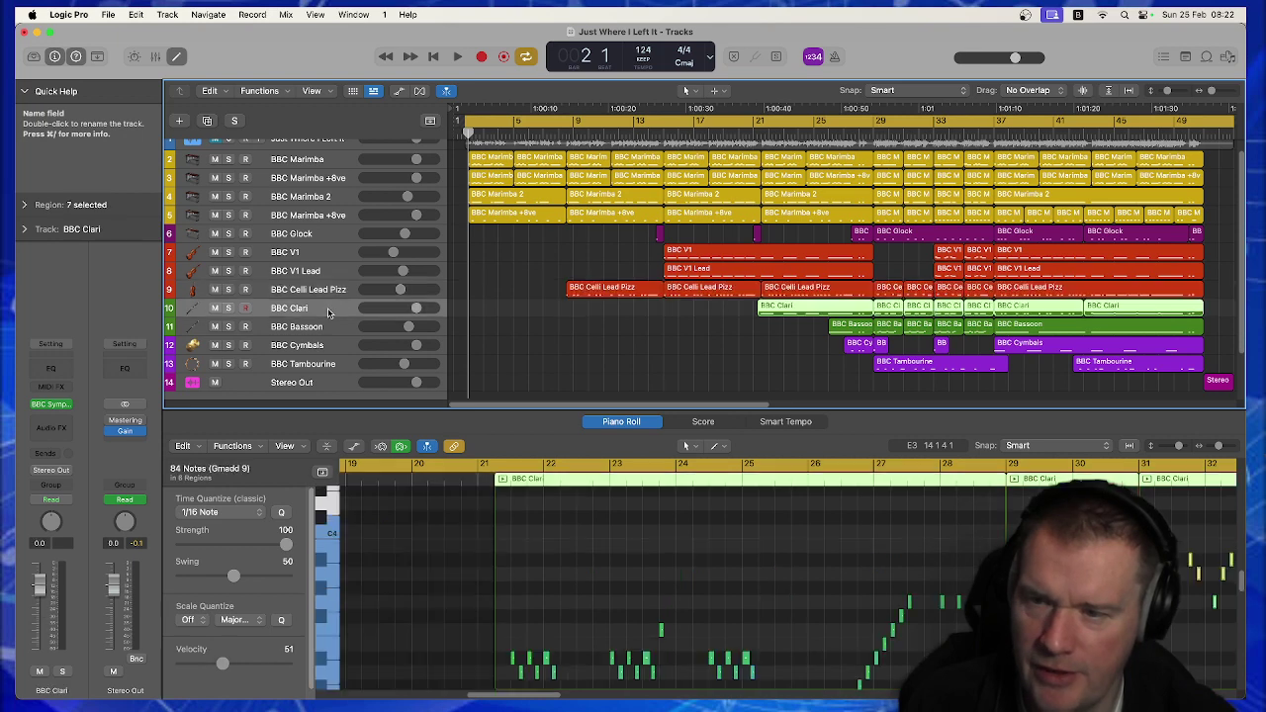
click(331, 327)
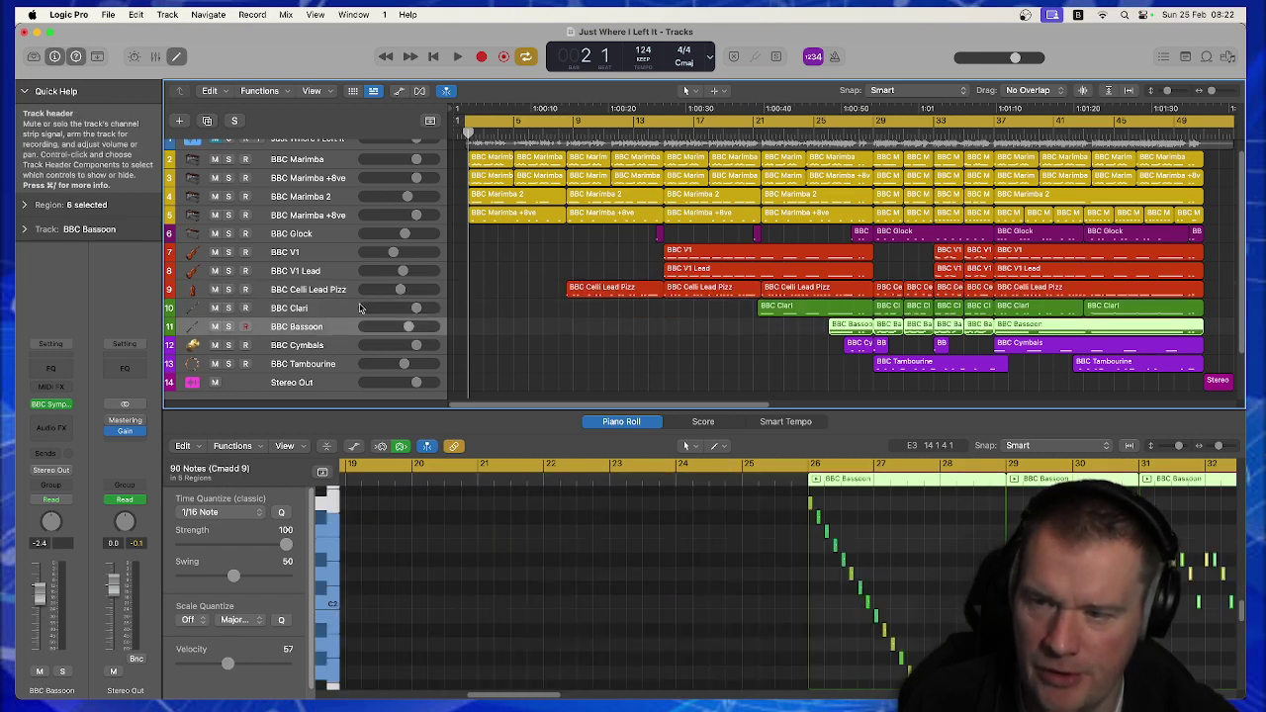
click(332, 349)
shift+click(338, 366)
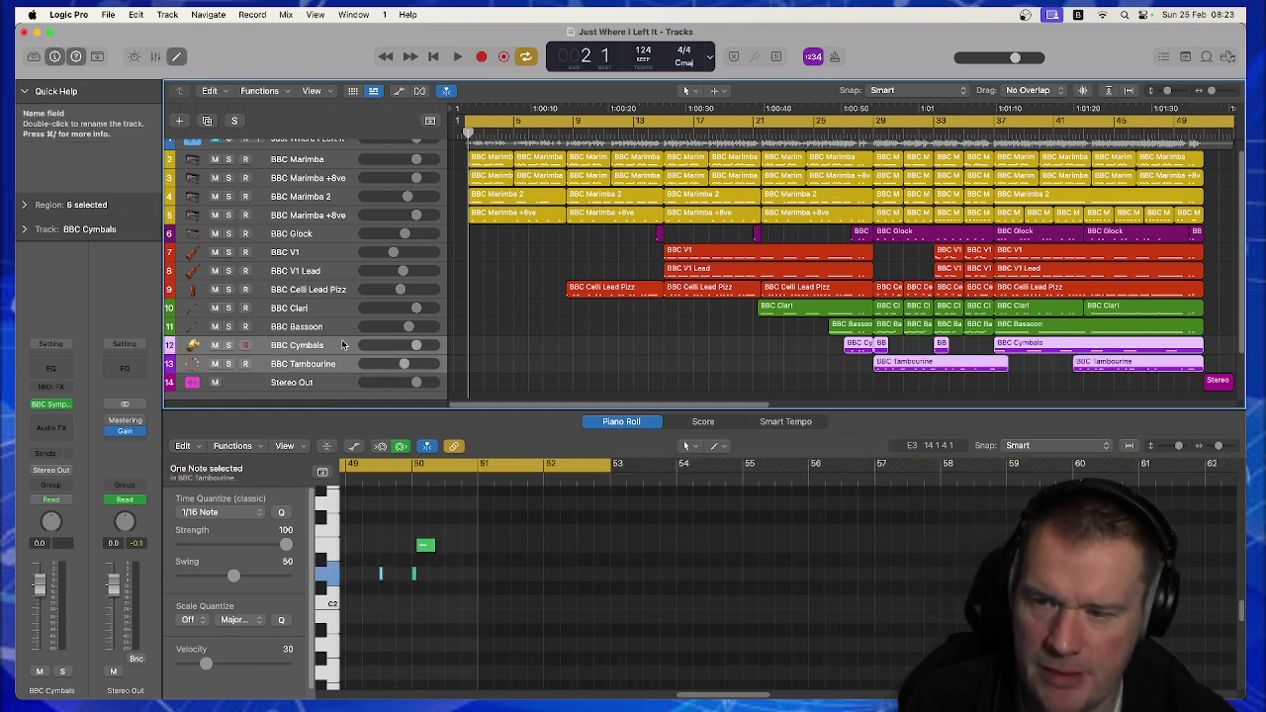
click(562, 333)
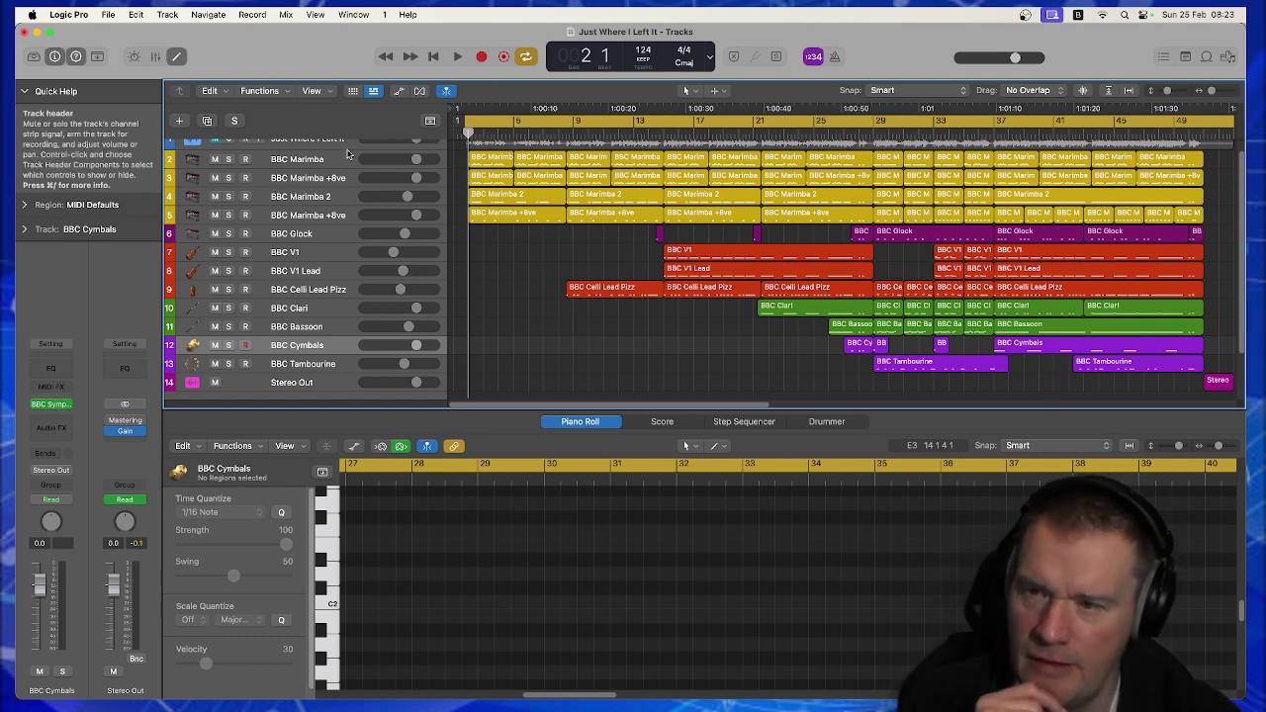
Enlarge the Just Where I Left It track to view its waveform and shrink it back to a low row.
drag(348, 150, 354, 276)
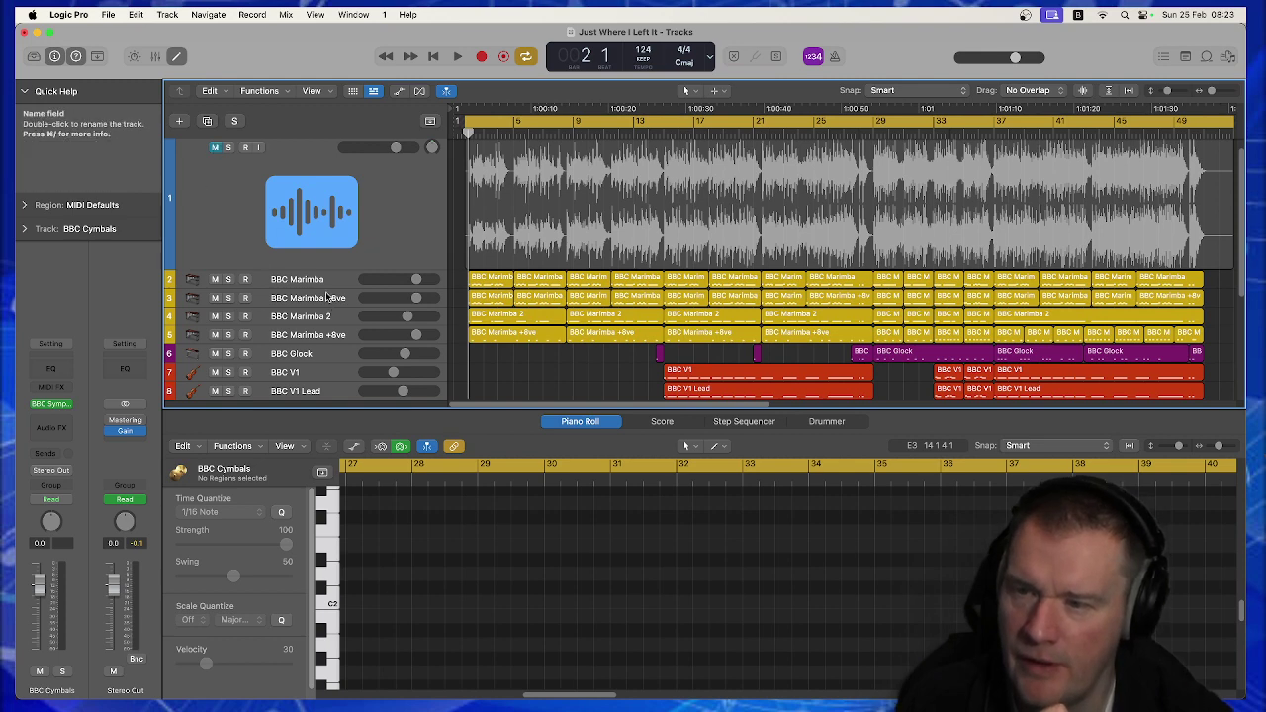
scroll(316, 276, down, 3)
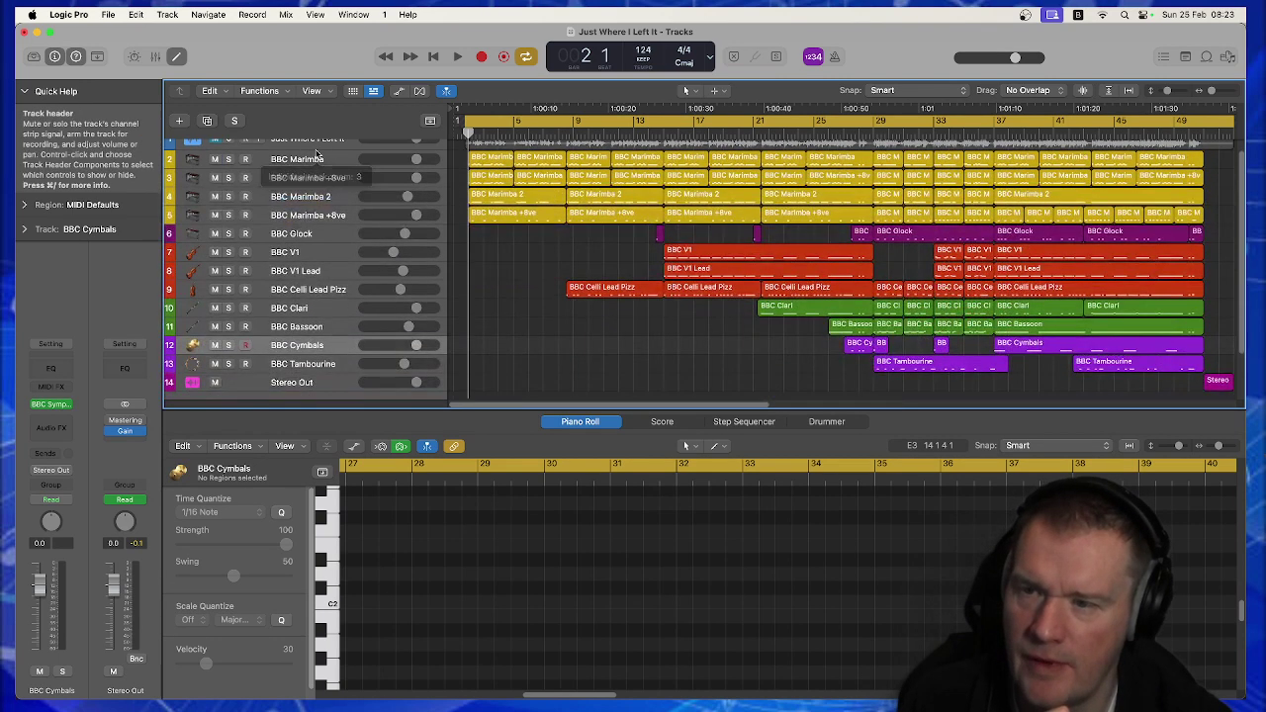
Solo the first BBC Marimba track and show its opening region in the Piano Roll.
click(217, 160)
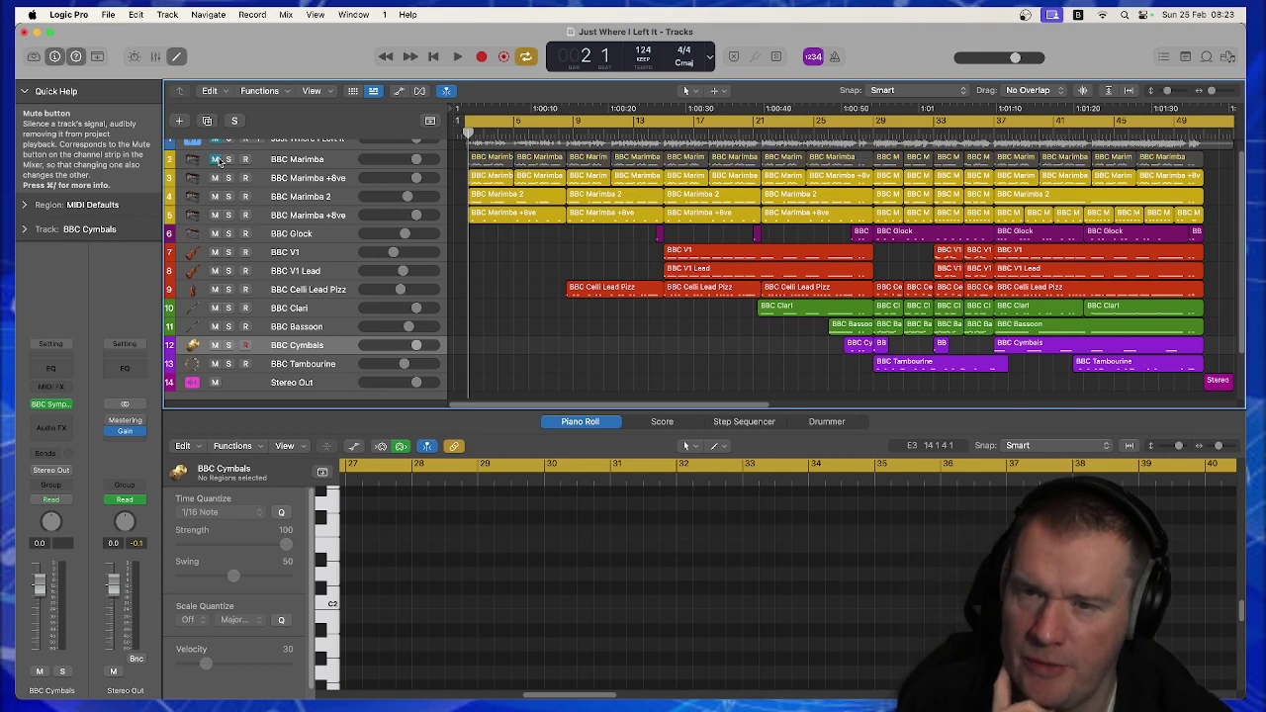
click(216, 160)
click(228, 160)
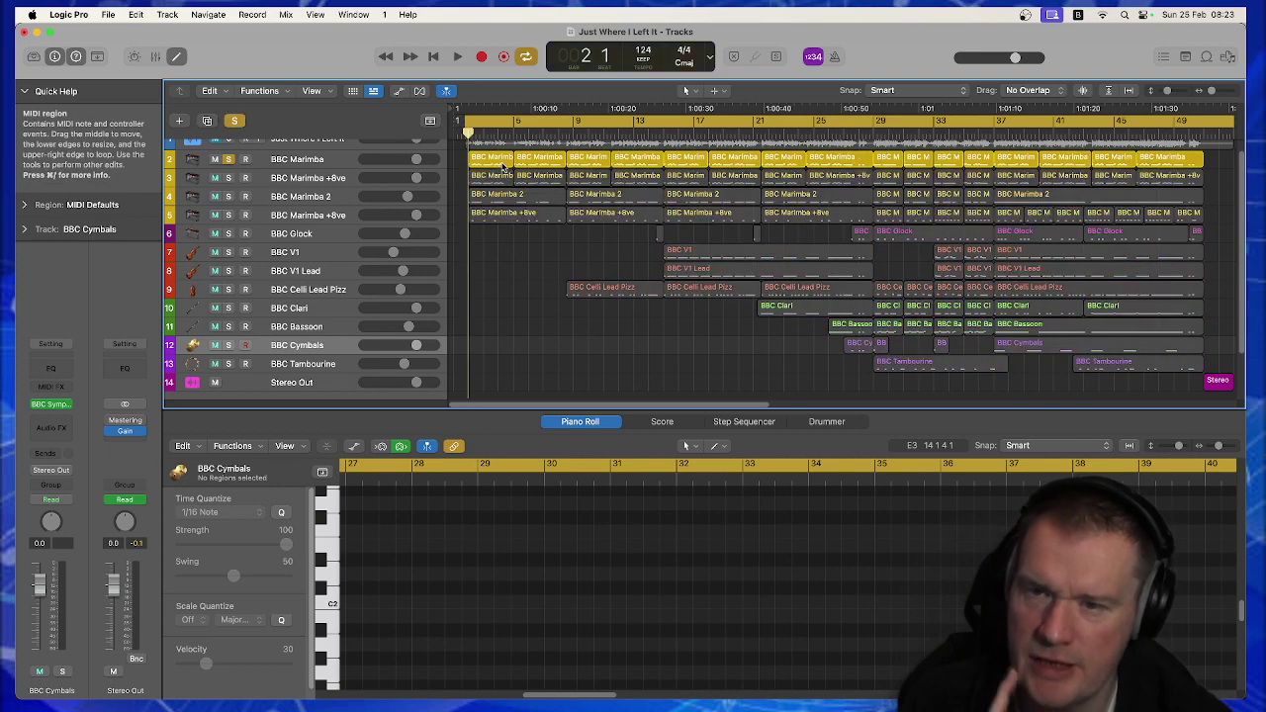
click(487, 164)
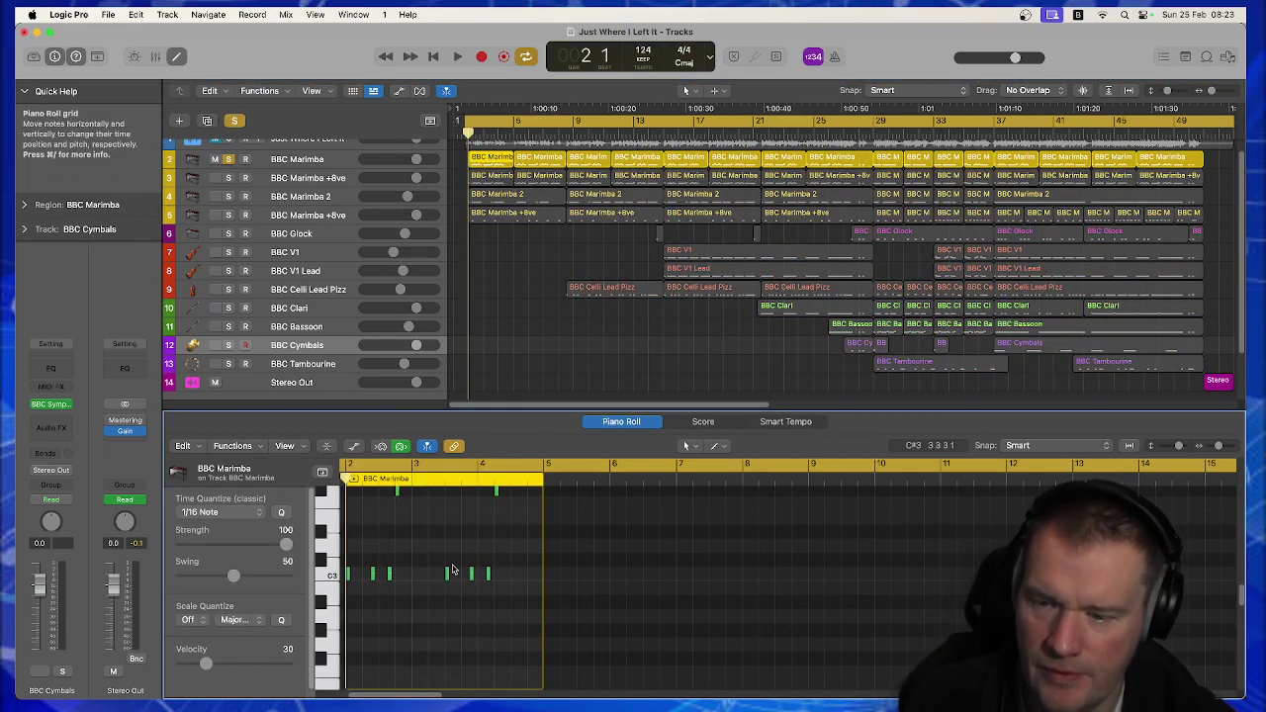
Bring the opening marimba region's notes into view and play that phrase from bar 2.
scroll(454, 570, down, 3)
scroll(454, 570, up, 2)
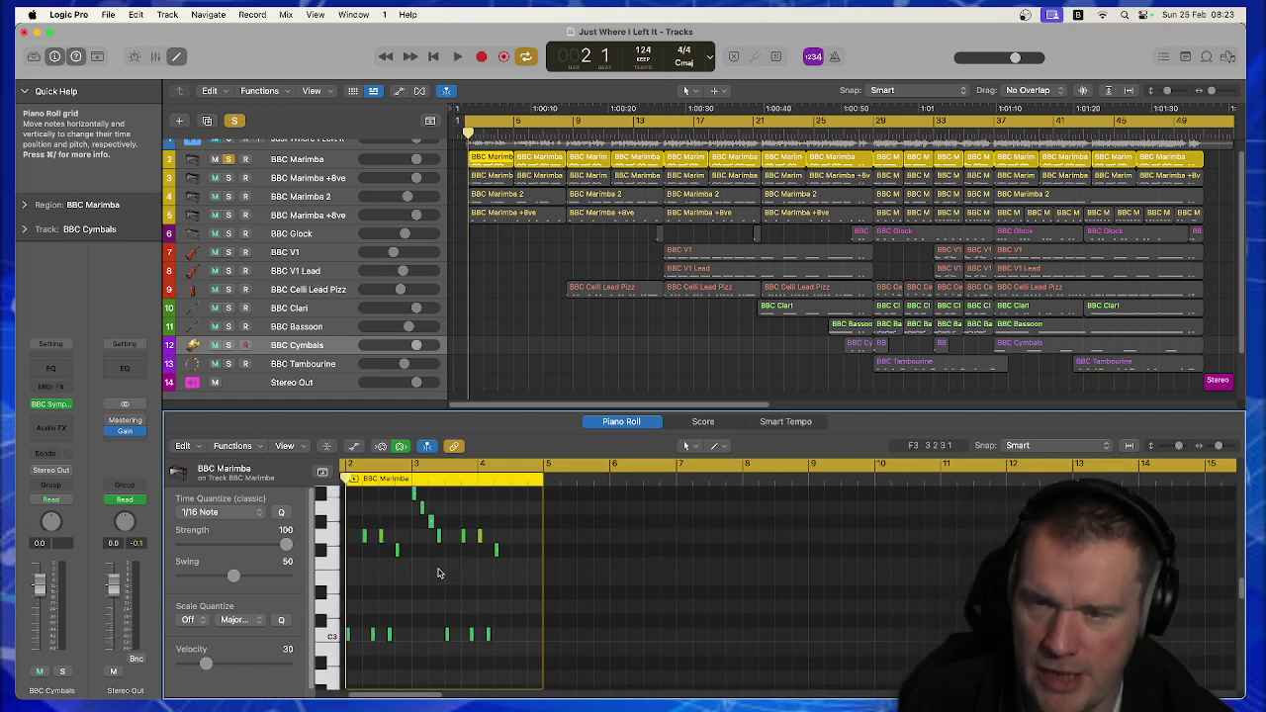
key(space)
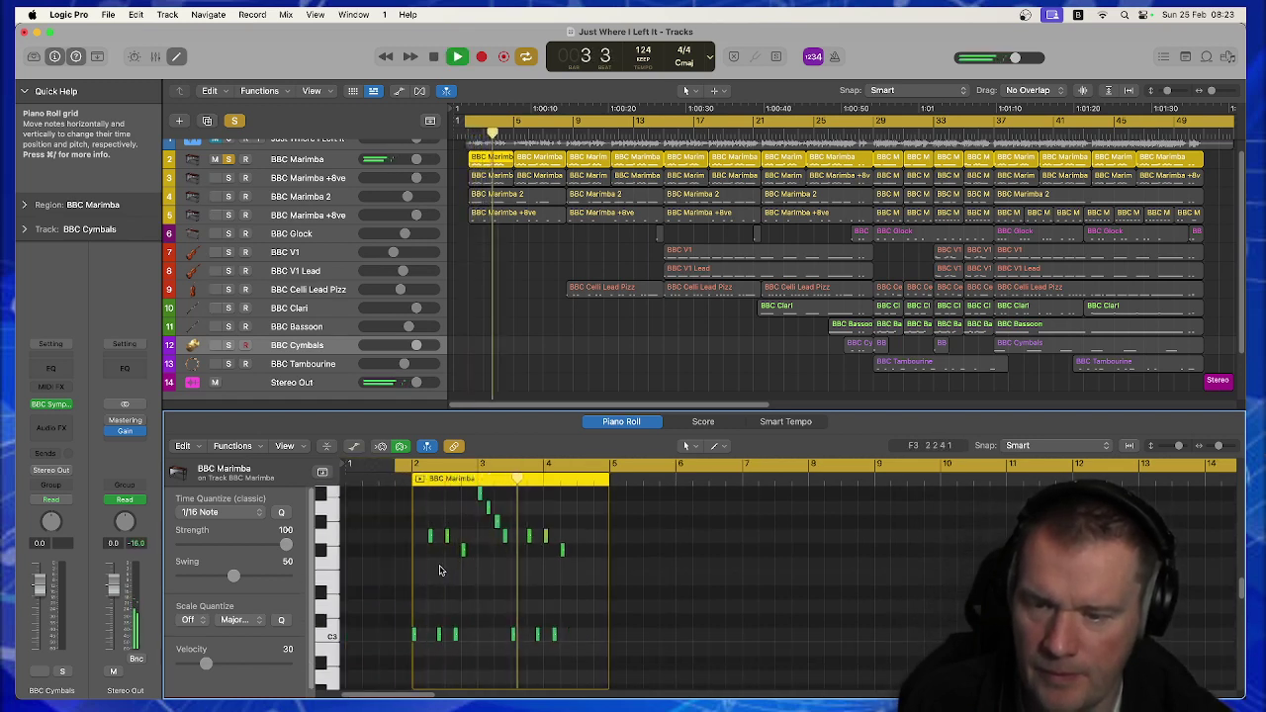
scroll(441, 570, up, 1)
key(space)
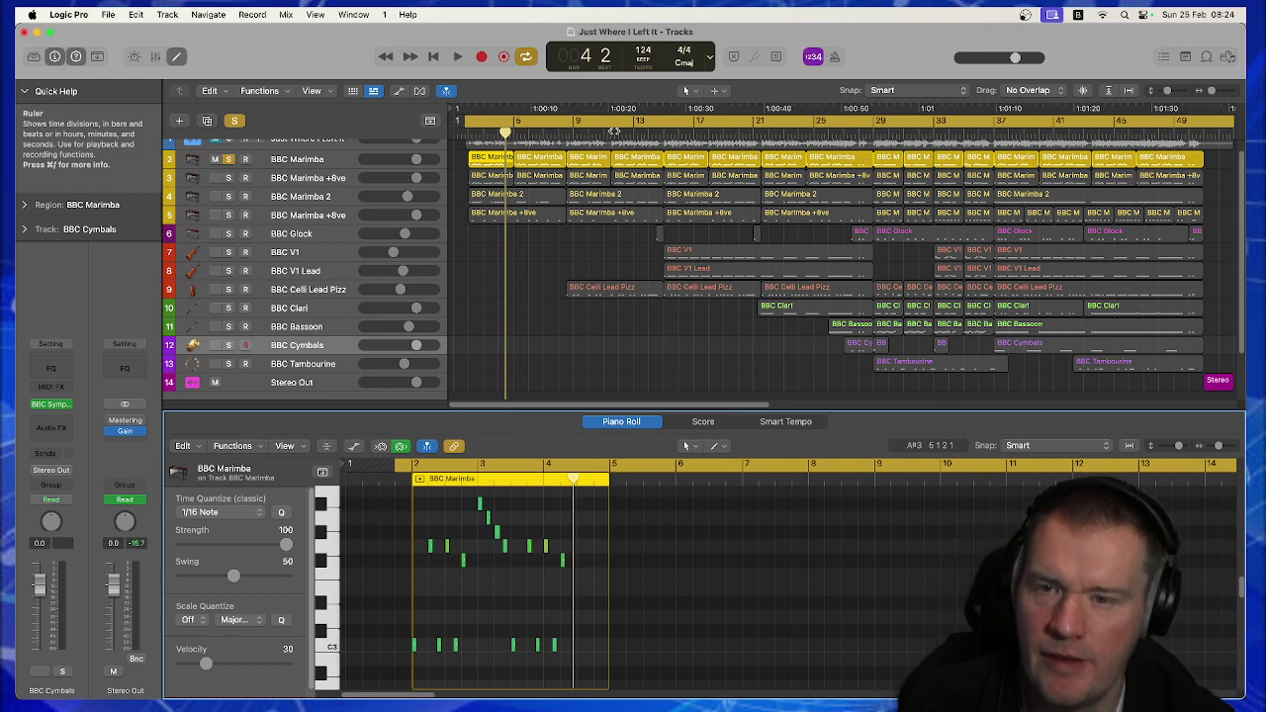
Turn off cycle playback and play the BBC Marimba region from bar 11 to bar 15 with its notes shown.
click(613, 130)
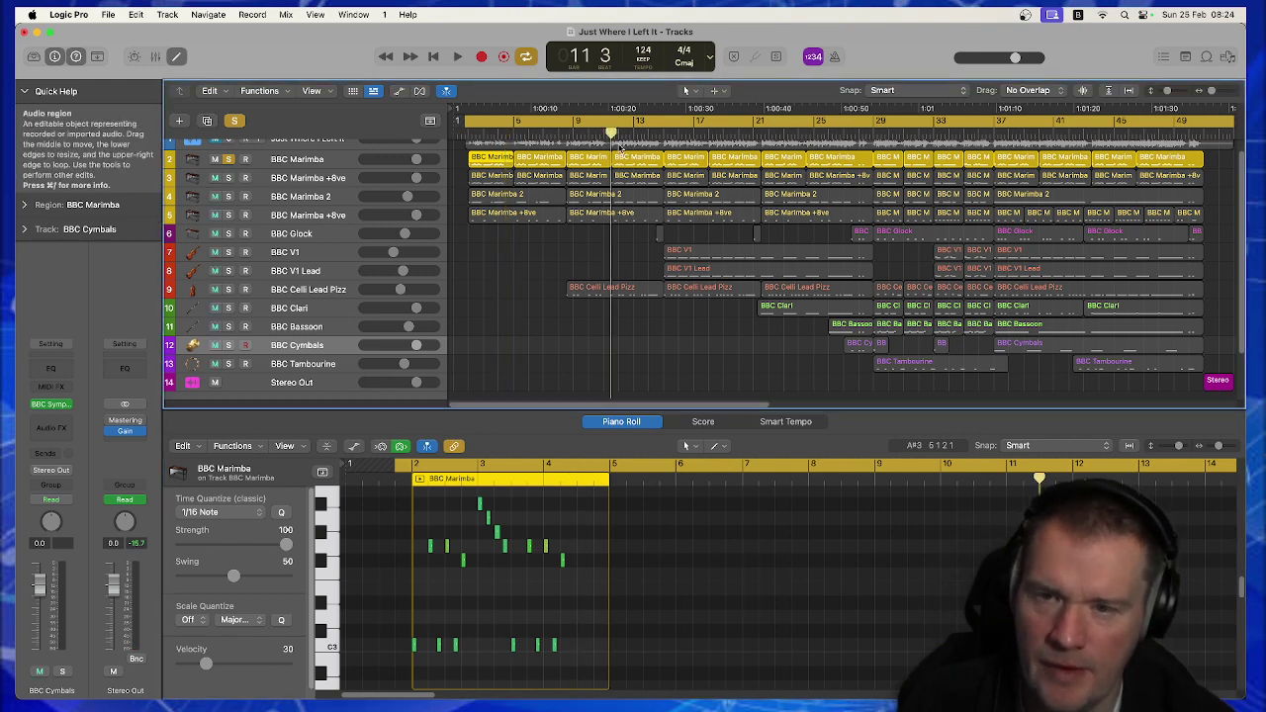
key(space)
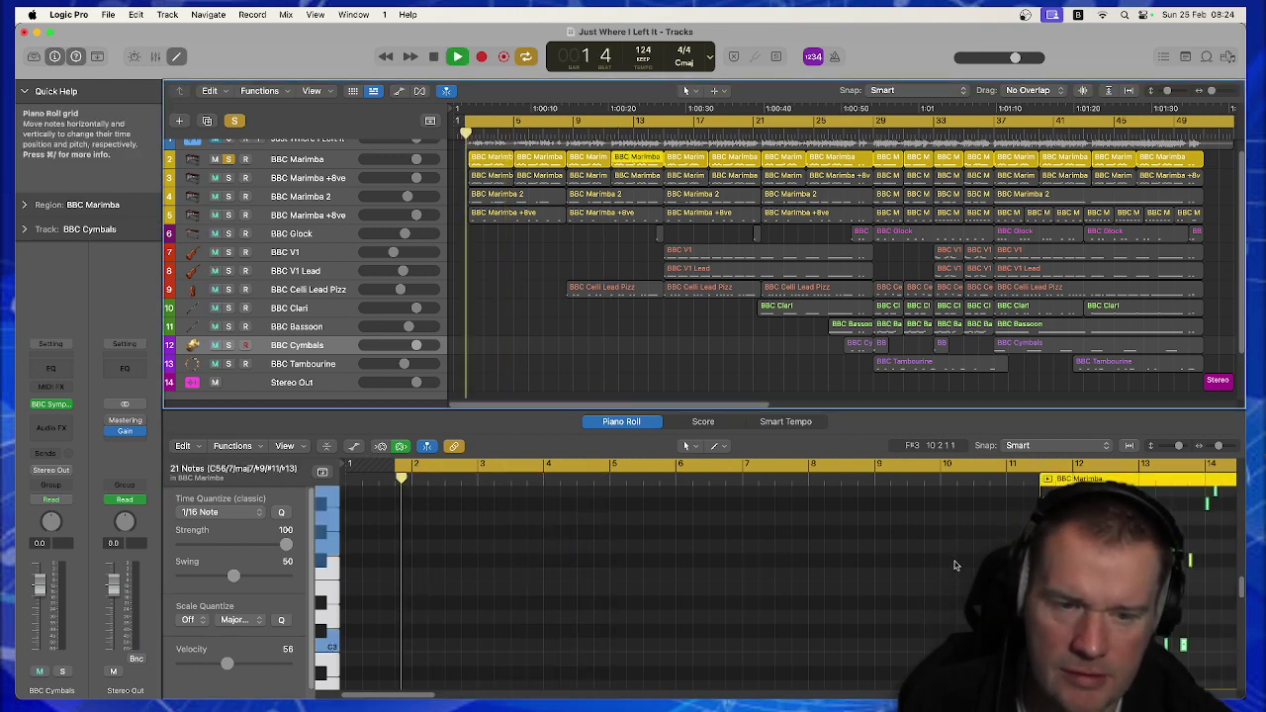
key(space)
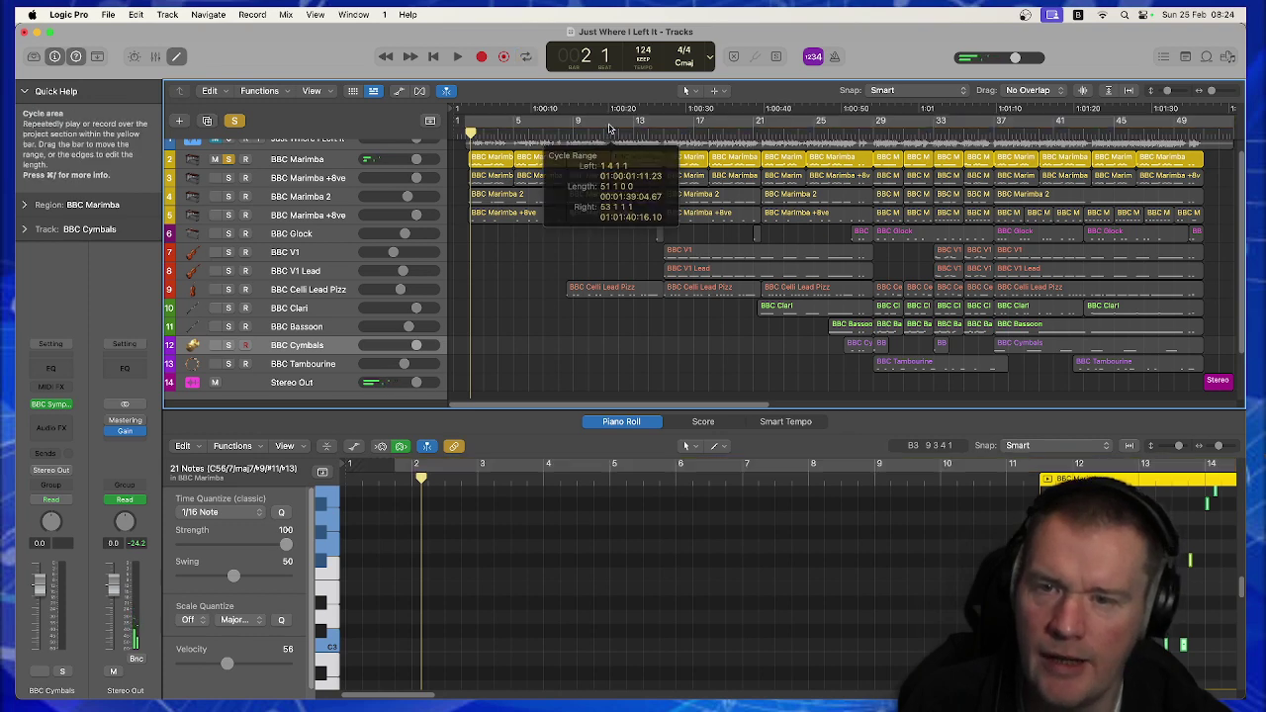
click(611, 129)
key(space)
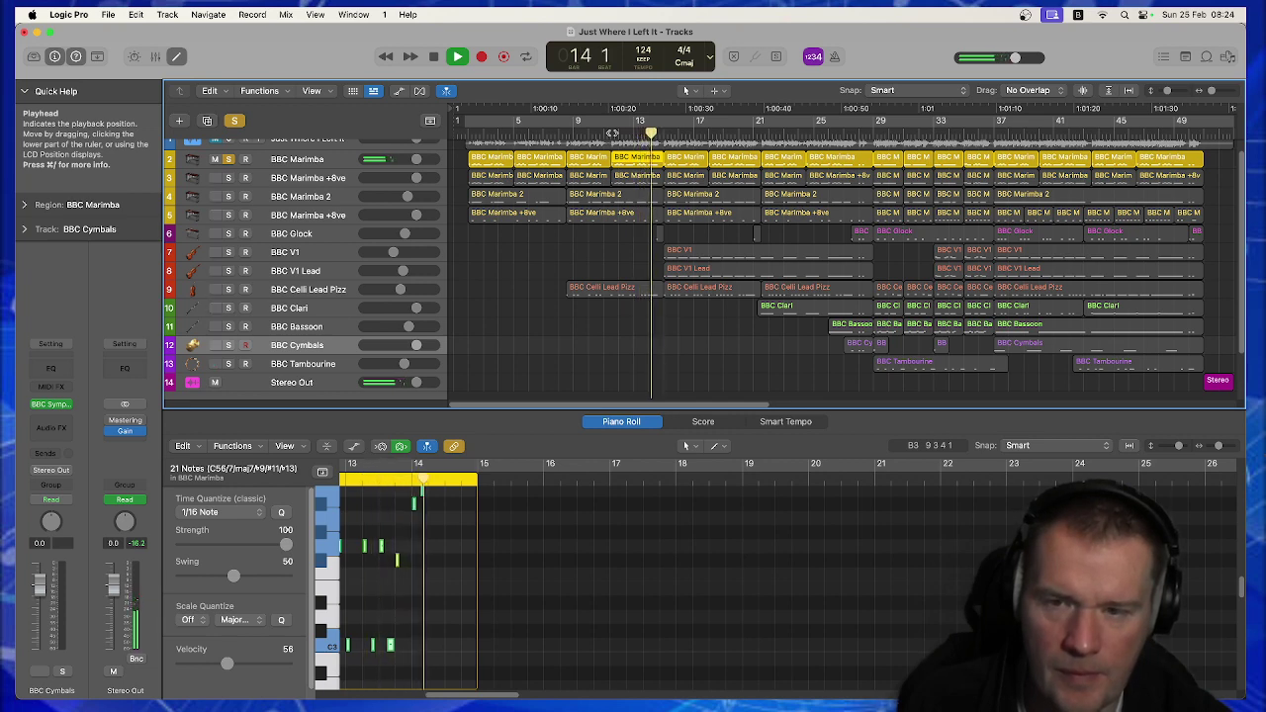
scroll(431, 500, up, 3)
key(space)
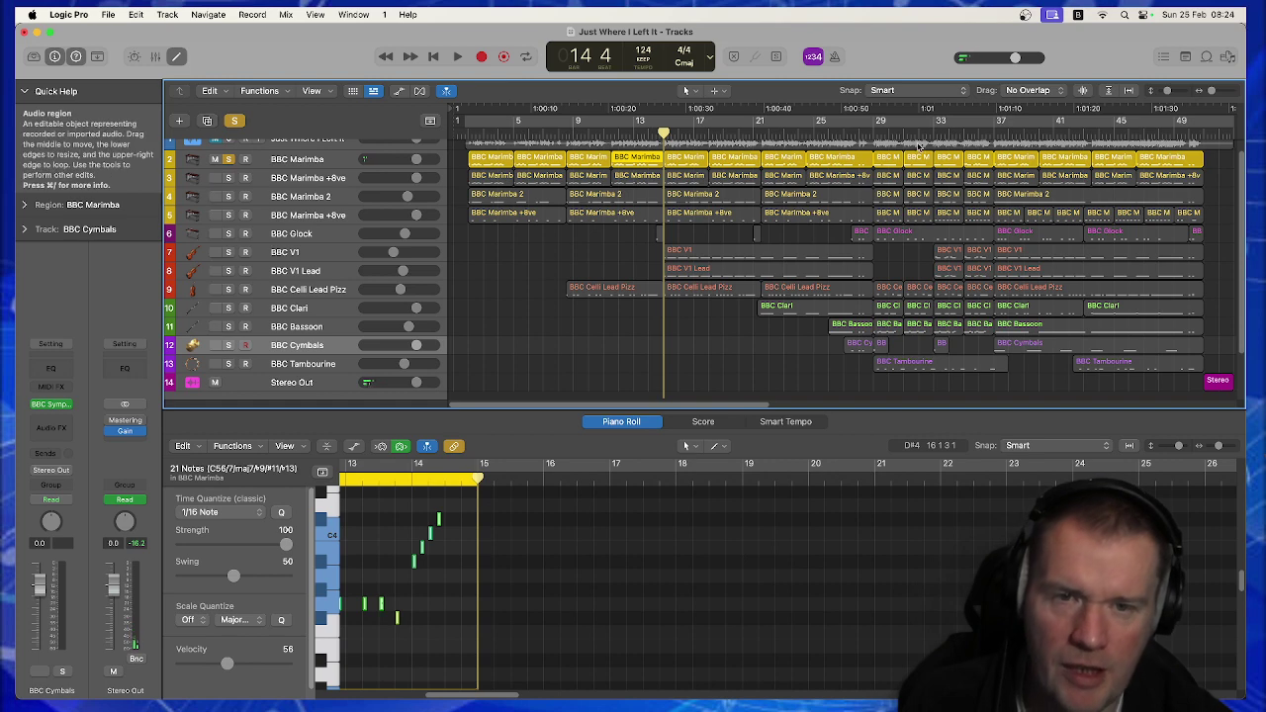
Set the cycle range from bar 29 to bar 37 and play the soloed marimba part there.
click(870, 133)
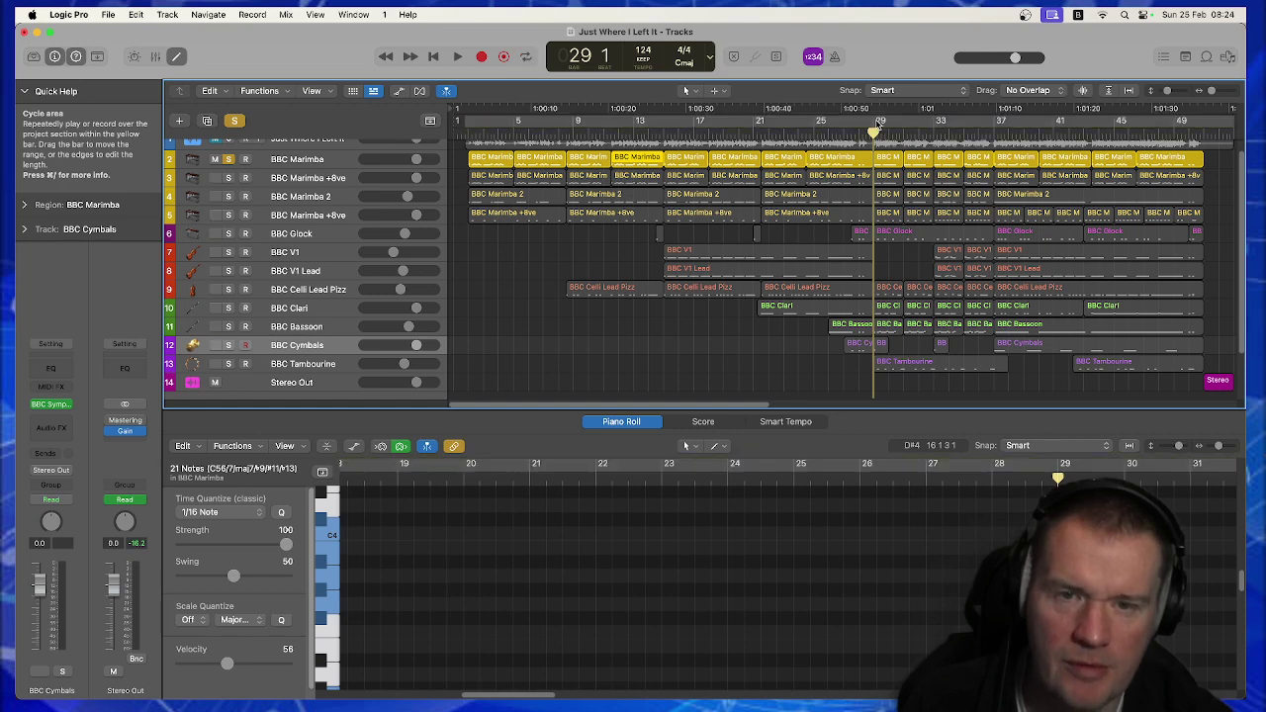
drag(878, 120, 996, 122)
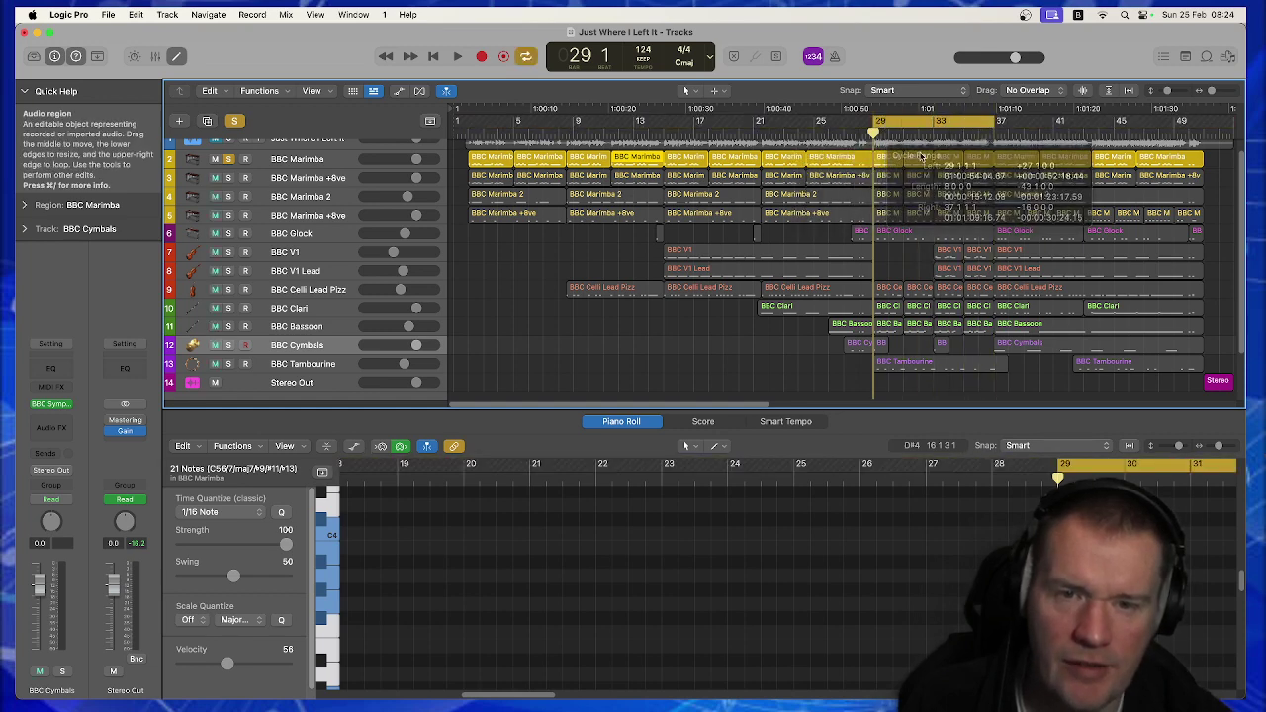
key(space)
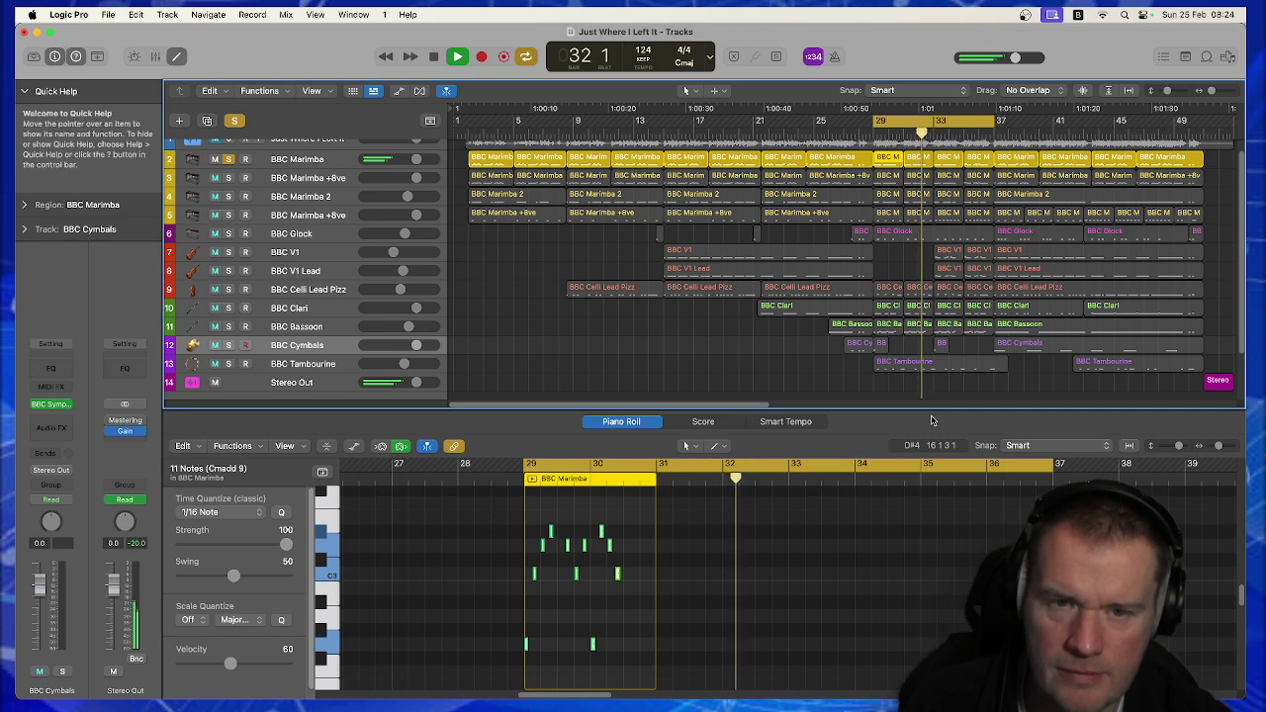
Show the notes of the BBC Marimba region at bar 35, then end the cycled playback.
click(982, 161)
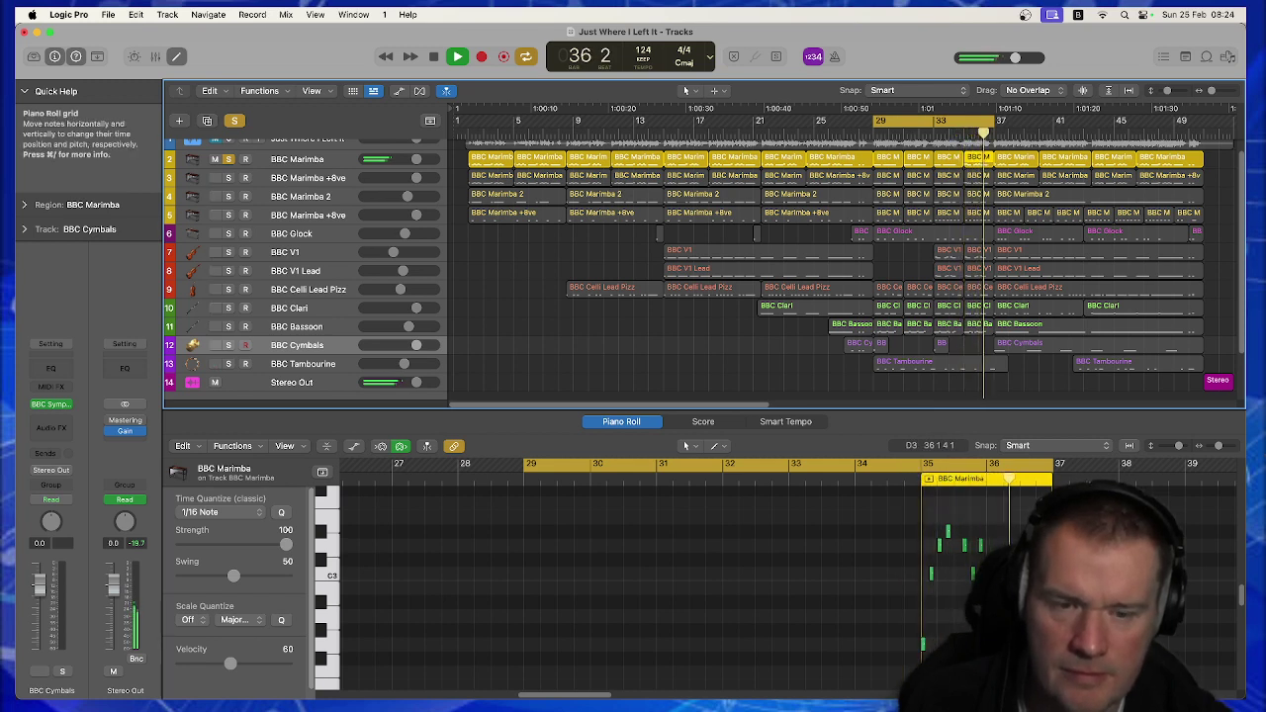
key(space)
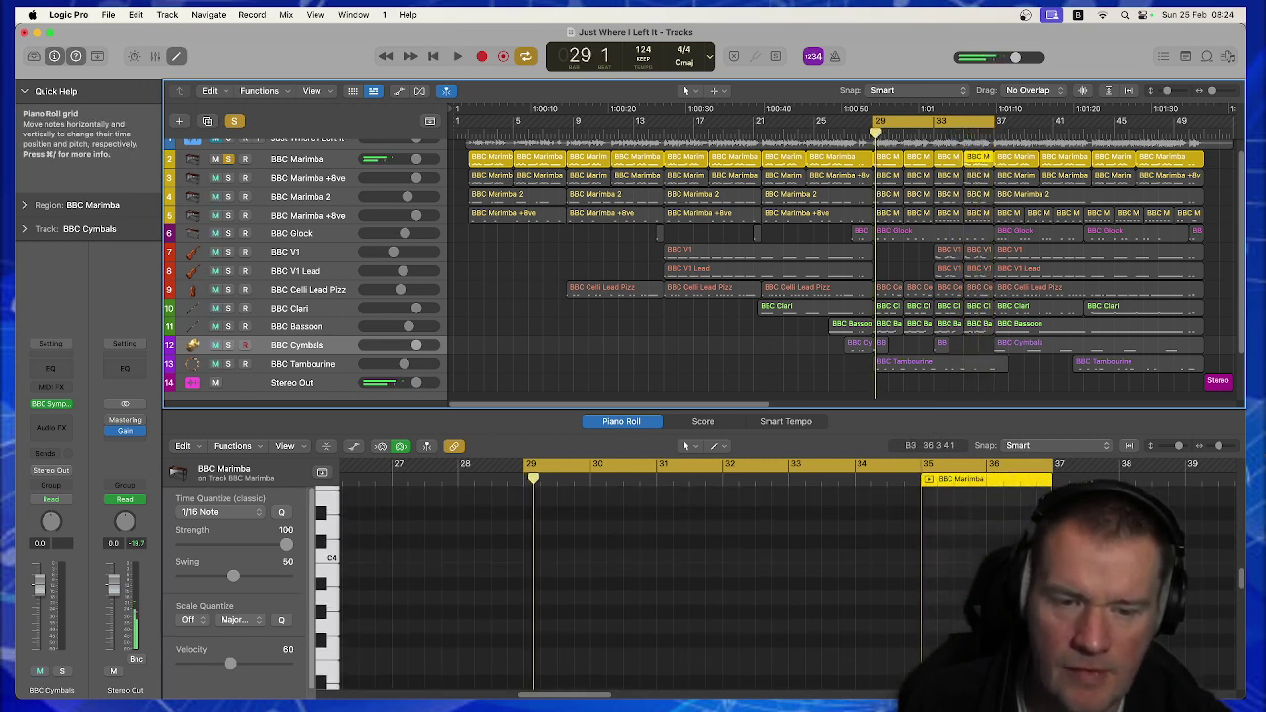
scroll(1038, 603, up, 2)
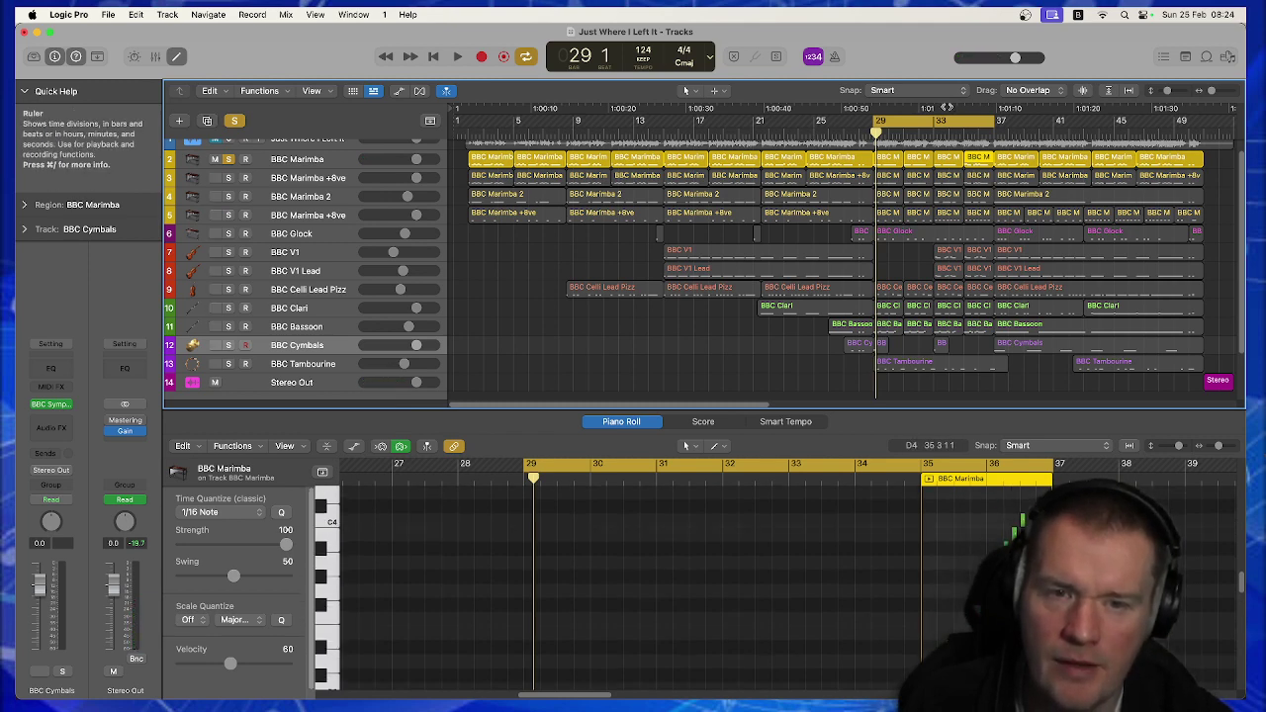
click(899, 120)
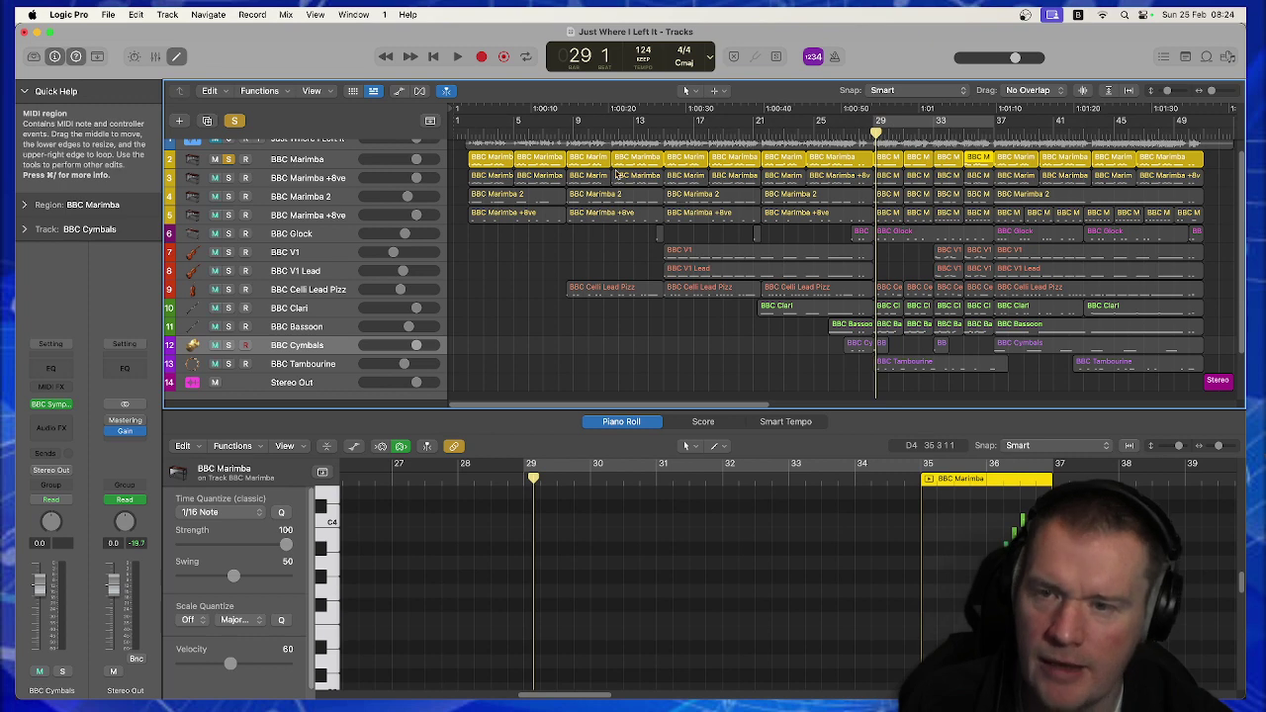
Solo only the BBC Marimba +8ve track below the first marimba and play its opening region from bar 2 with its notes shown.
shift+click(369, 178)
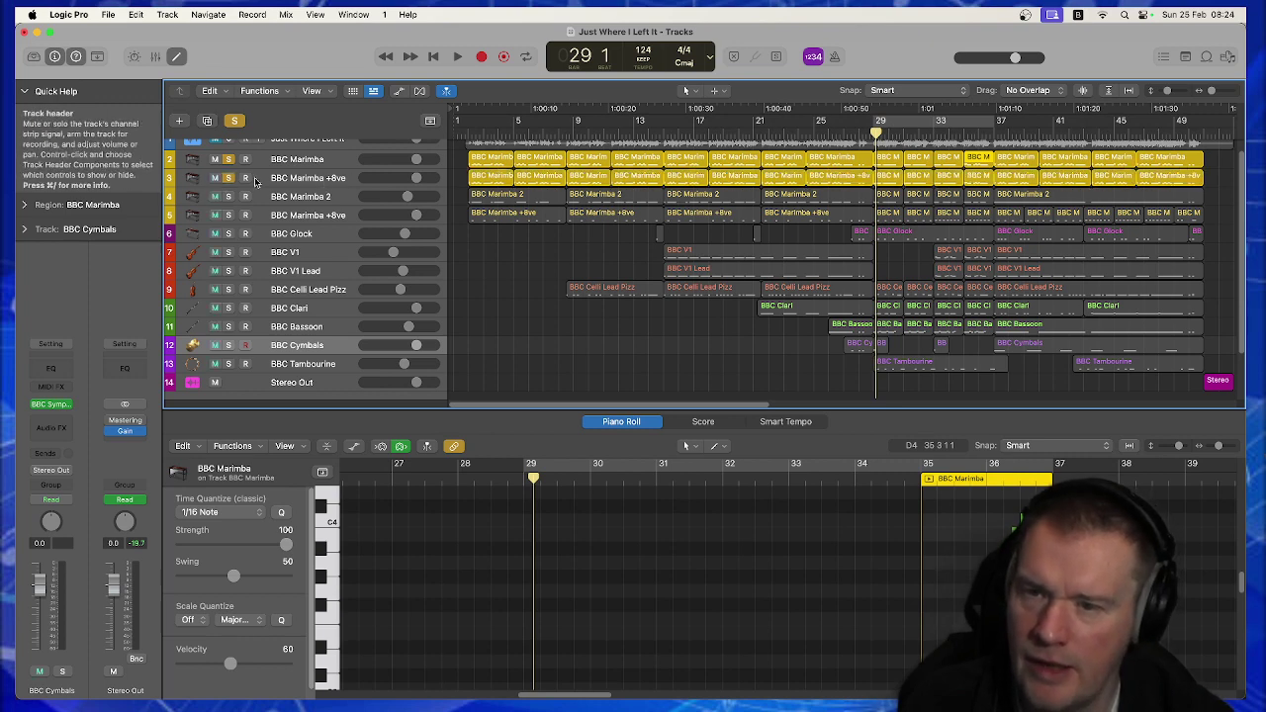
shift+click(315, 160)
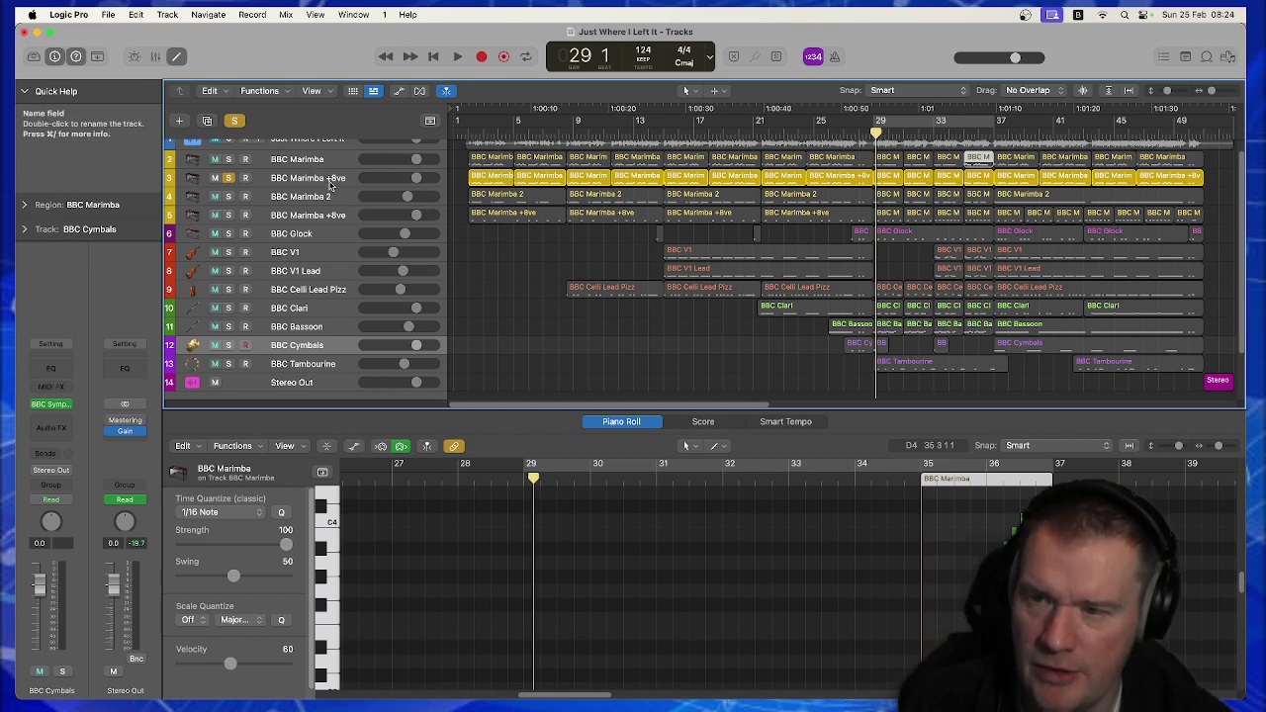
click(472, 133)
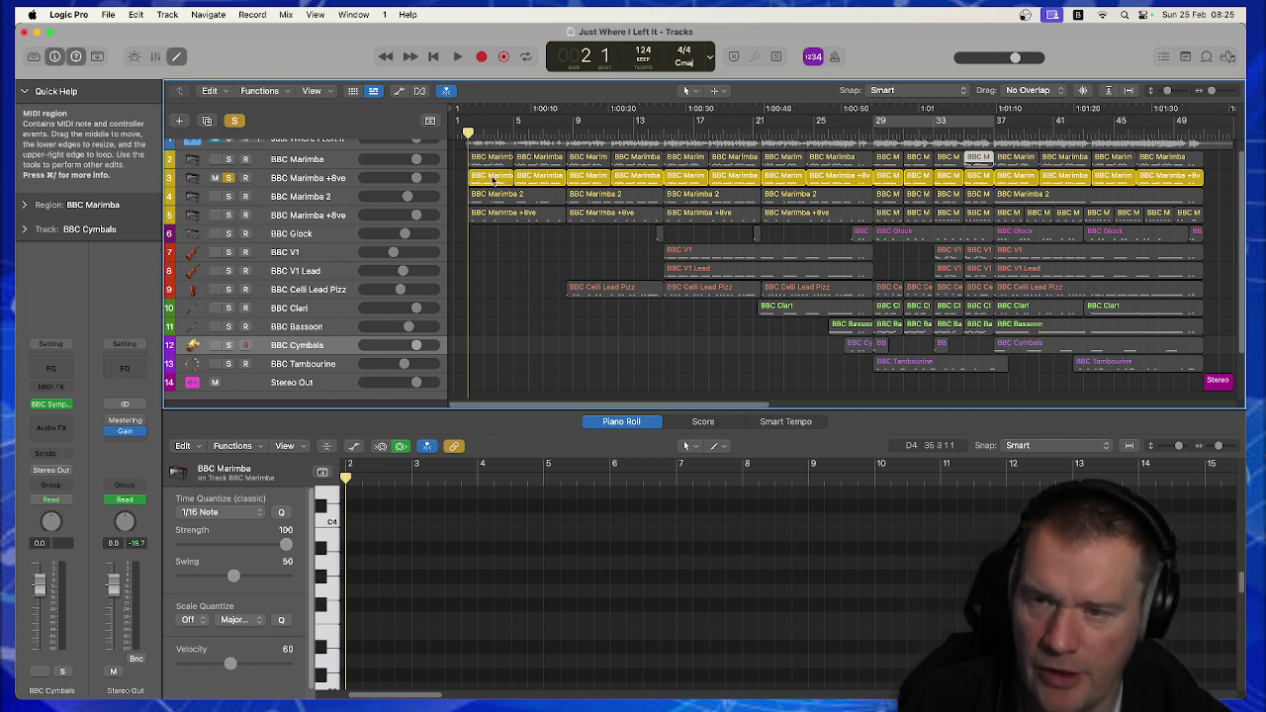
key(space)
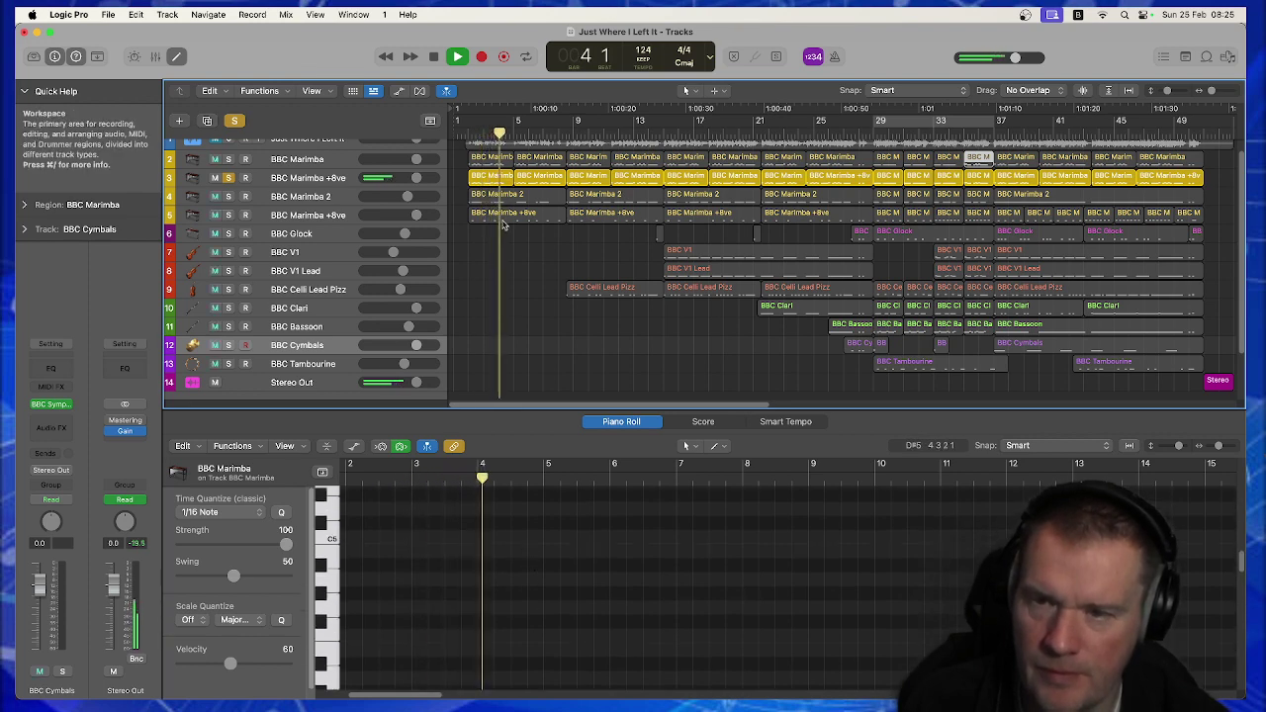
click(502, 218)
key(space)
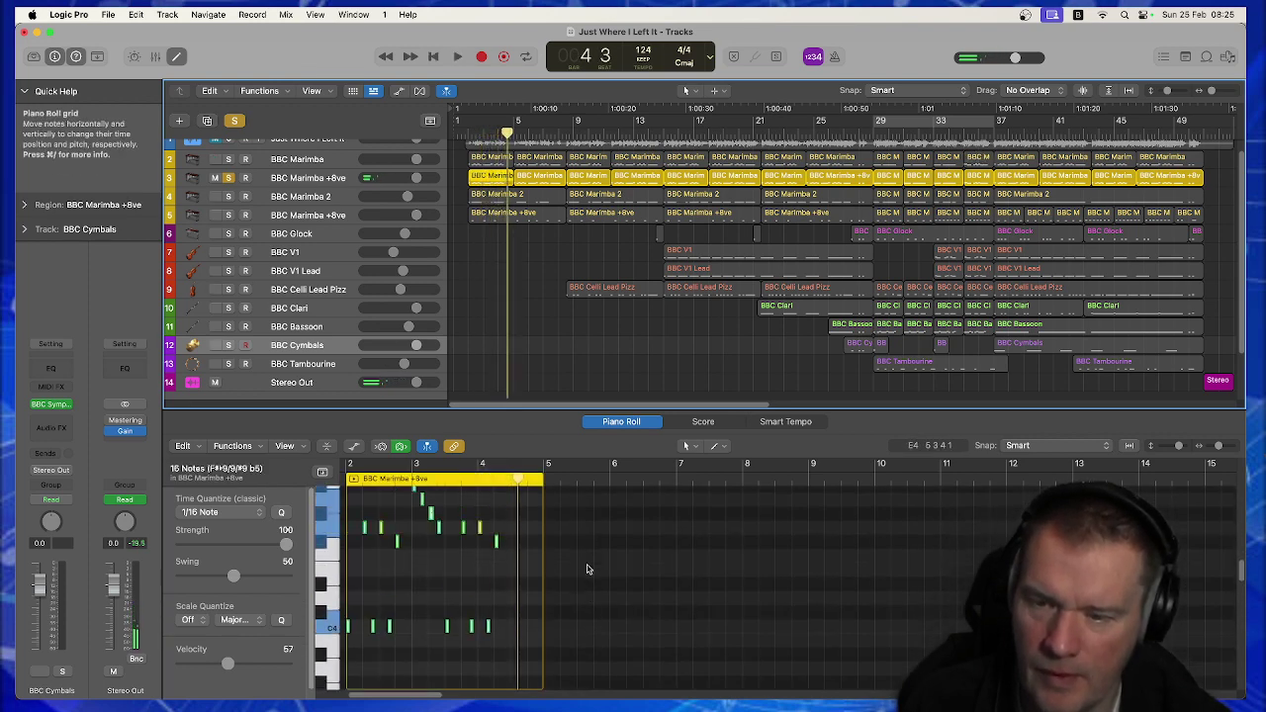
Display the opening BBC Marimba and BBC Marimba +8ve regions together, fit their notes in view, and play the soloed +8ve part.
shift+click(502, 161)
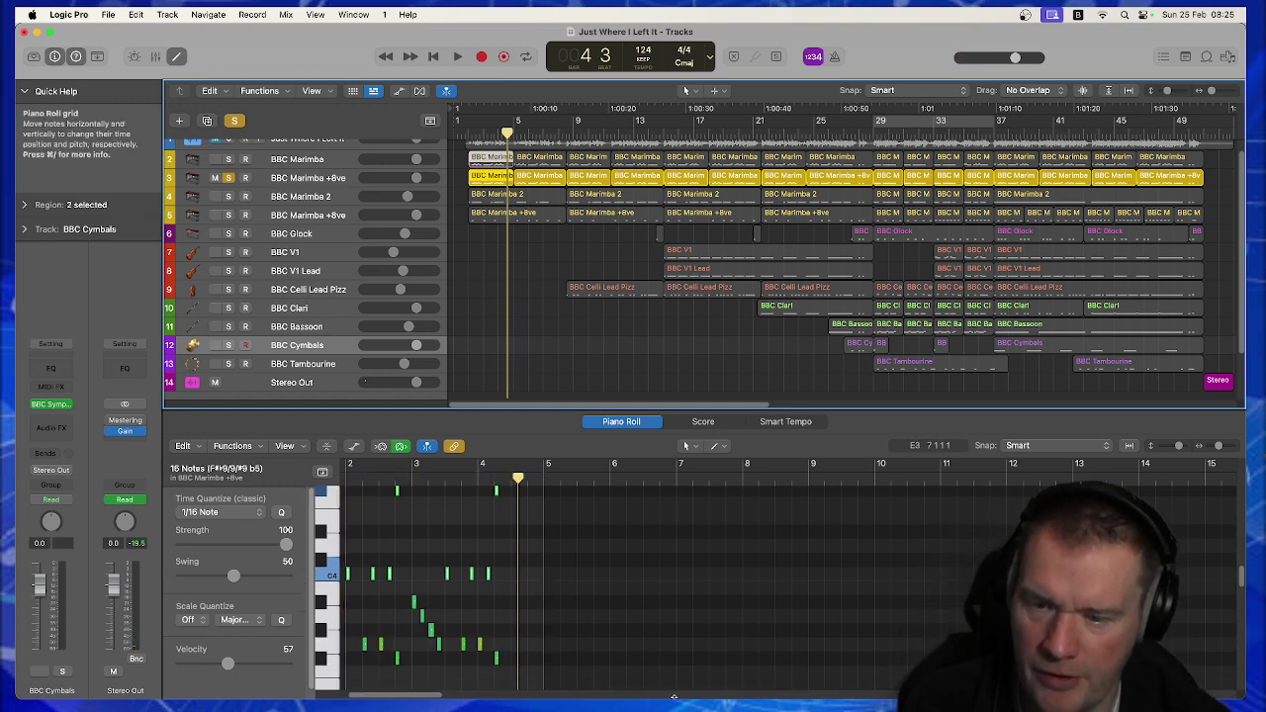
key(z)
key(z)
key(z)
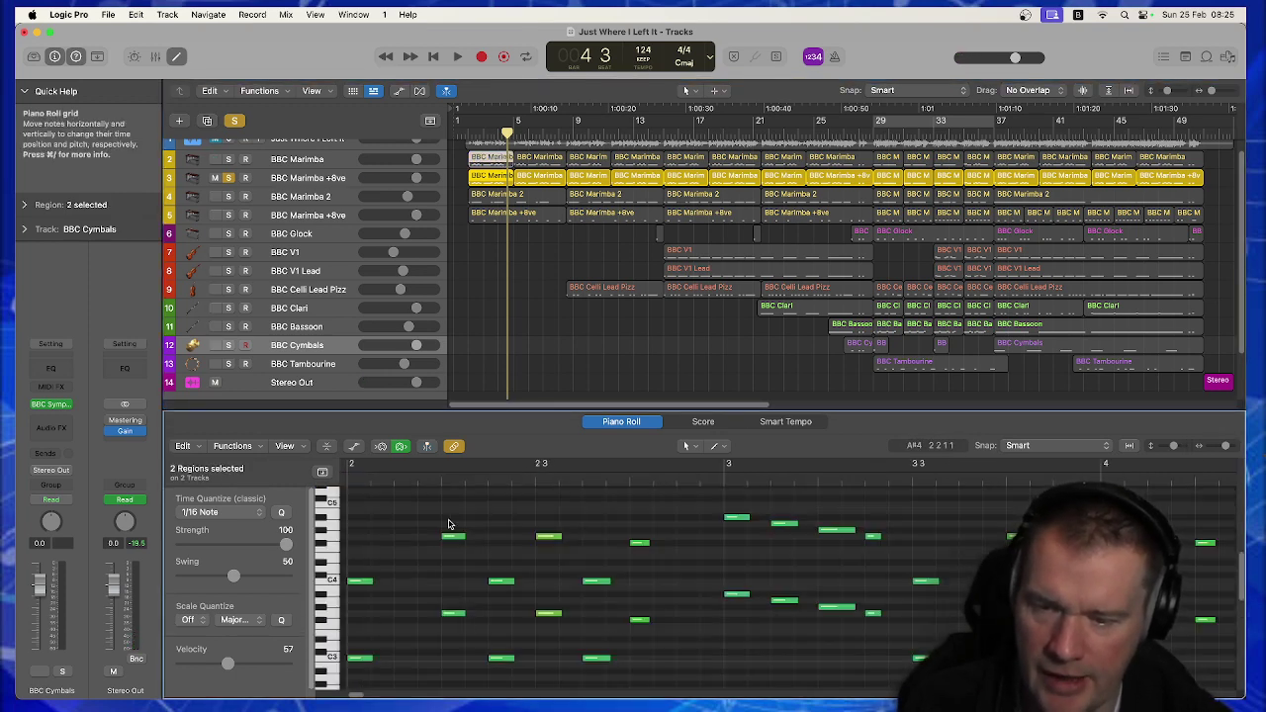
key(shift+space)
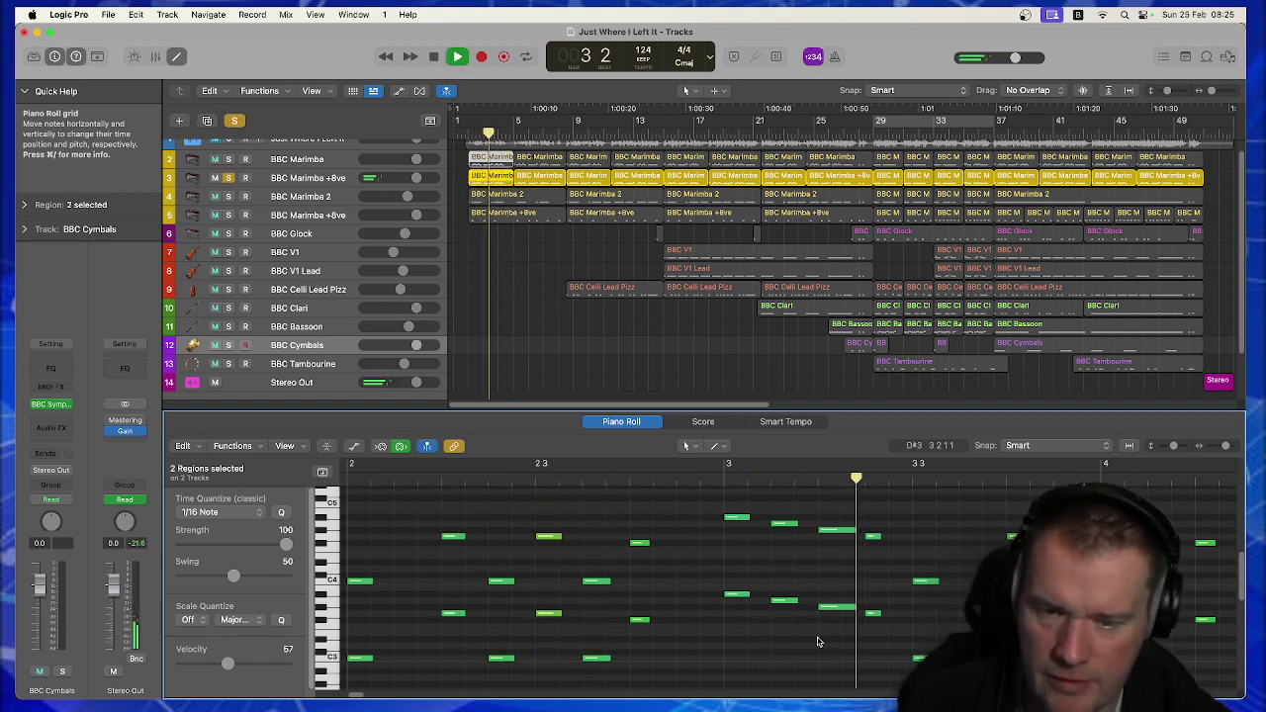
key(space)
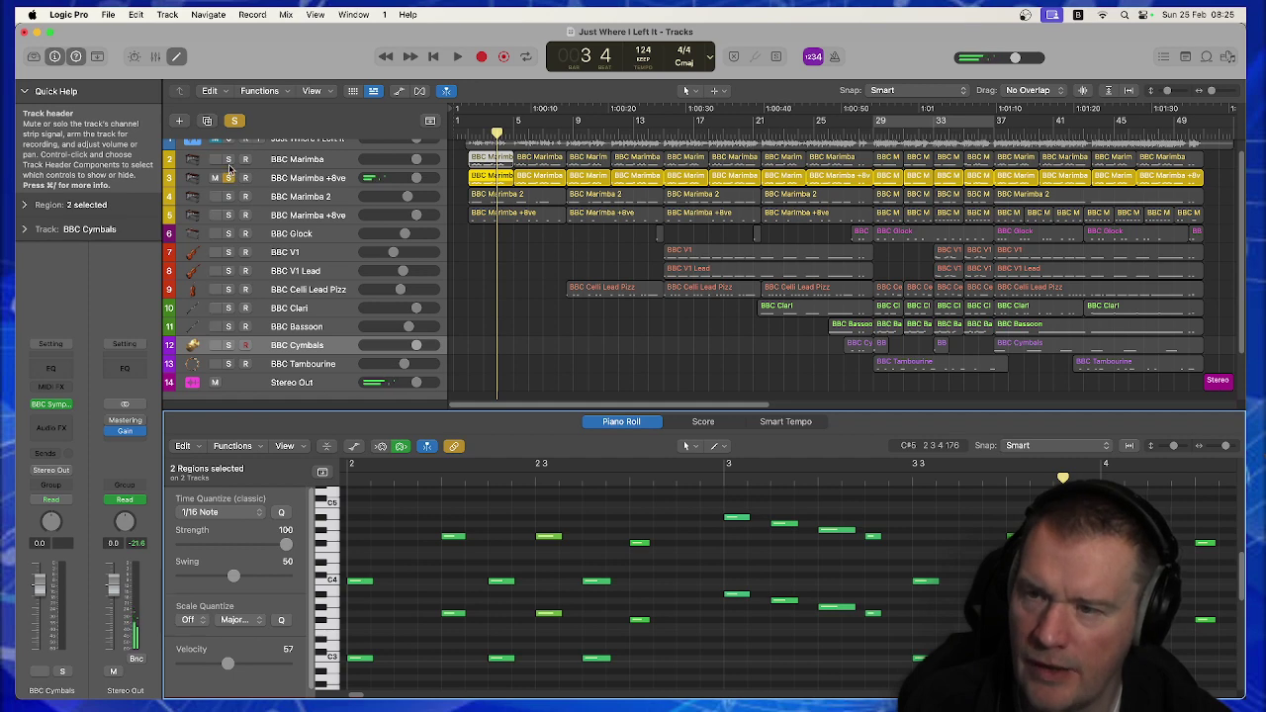
Solo the first BBC Marimba track alongside its +8ve track and play both parts together from bar 2.
click(229, 158)
key(shift+space)
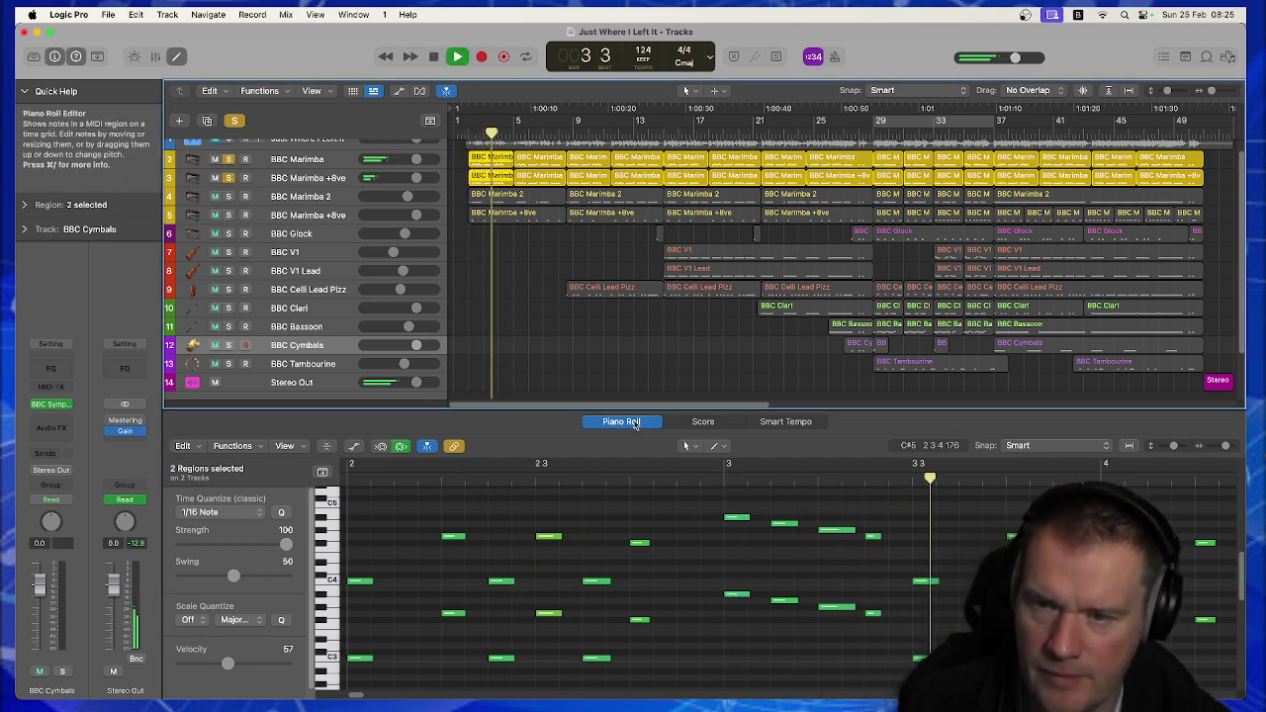
key(space)
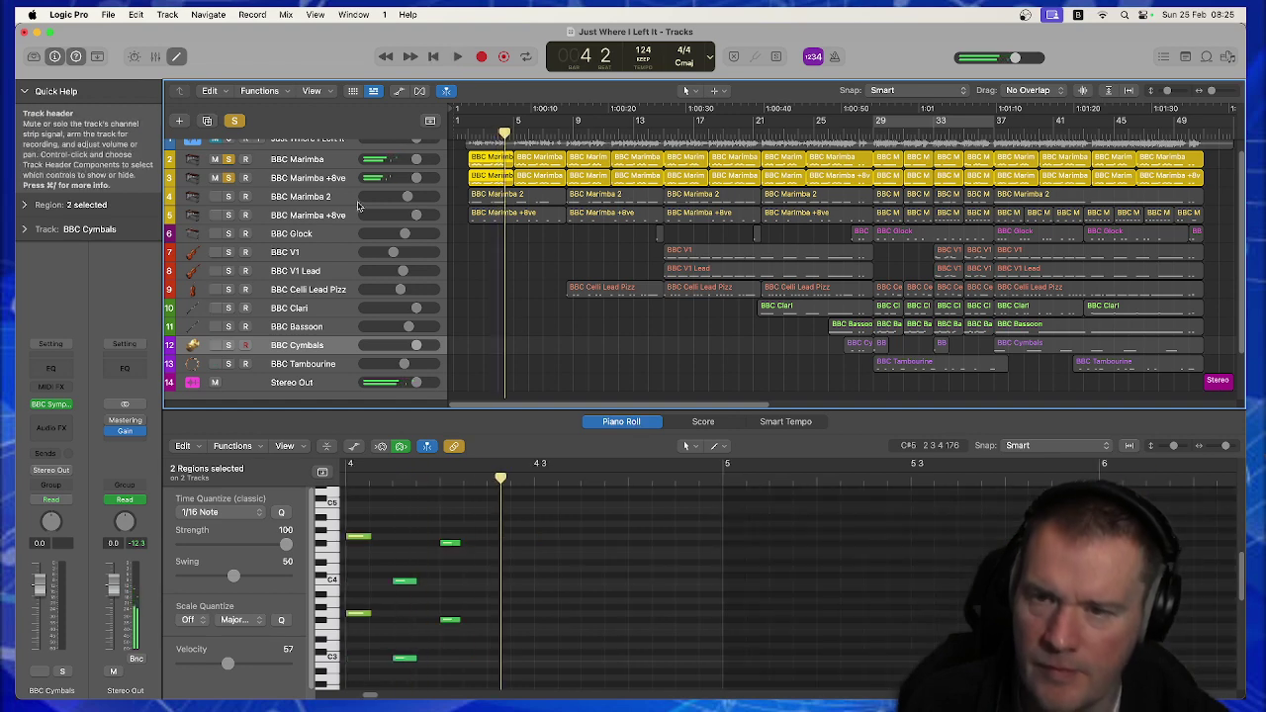
Switch the solo to the BBC Marimba 2 track only and select all its regions.
click(228, 196)
click(229, 177)
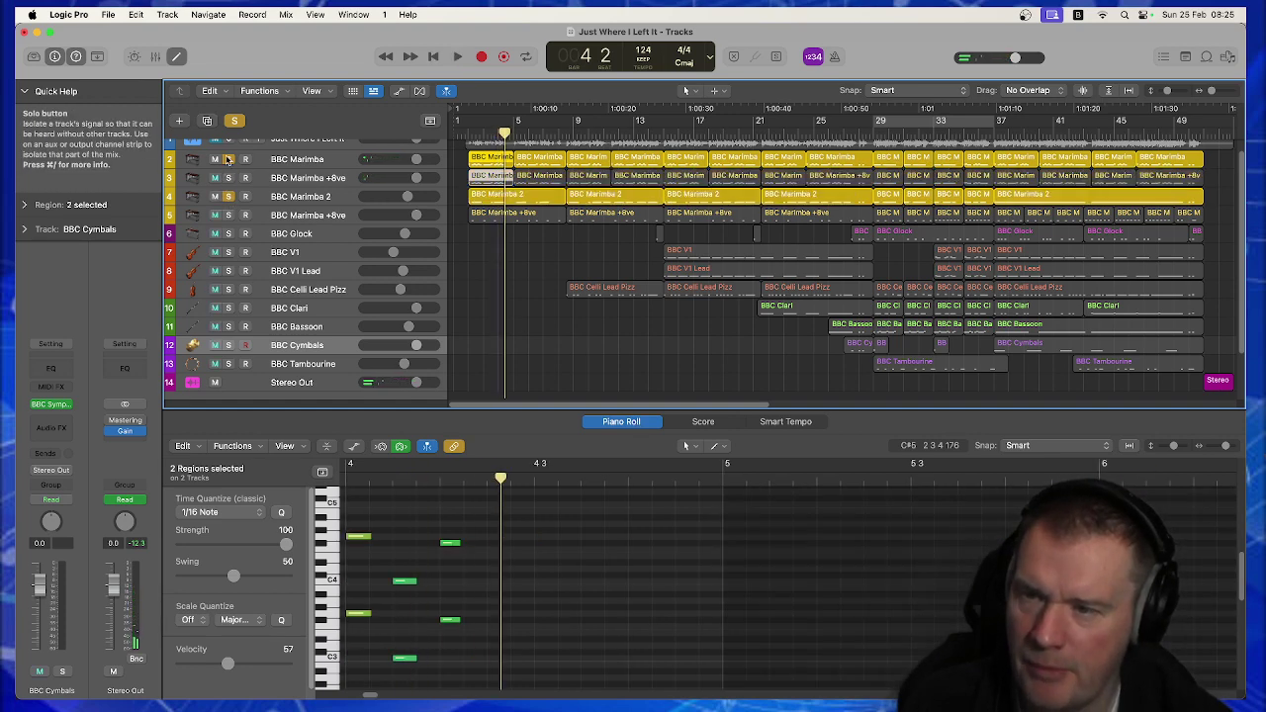
click(229, 159)
click(406, 198)
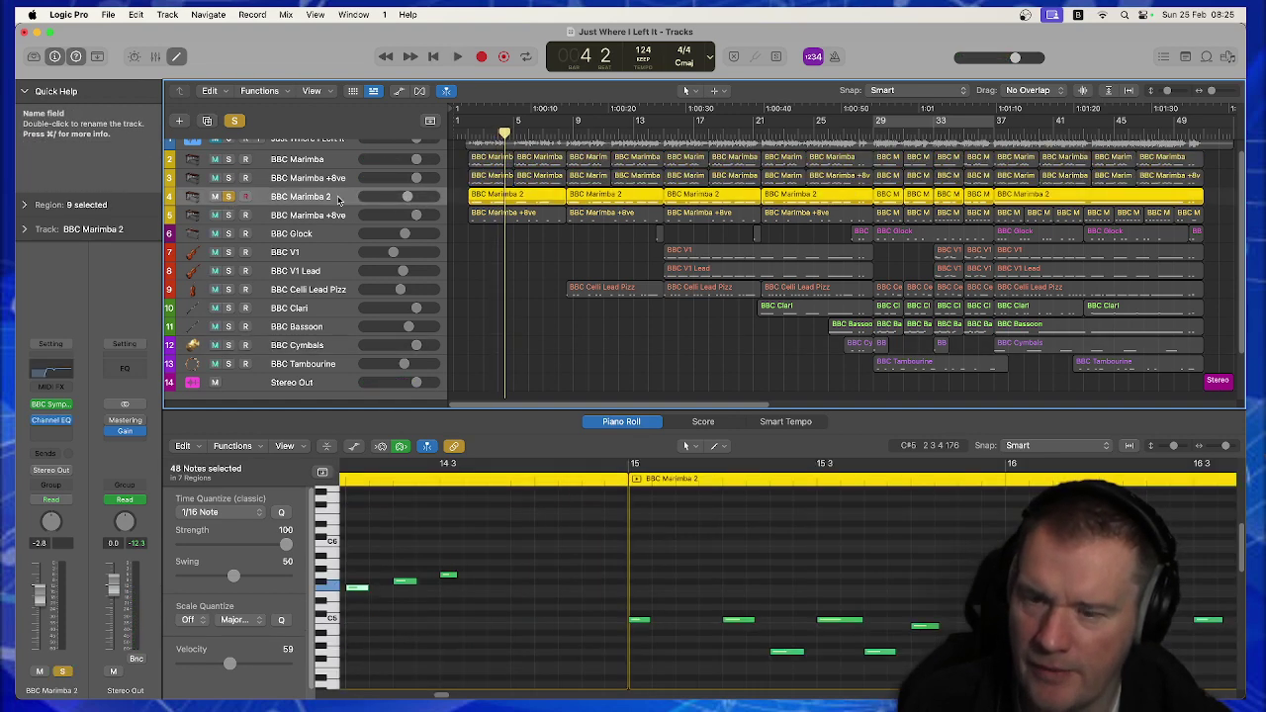
Play the BBC Marimba 2 part from bar 2 to about bar 15 with all its regions' notes fitted in view.
key(space)
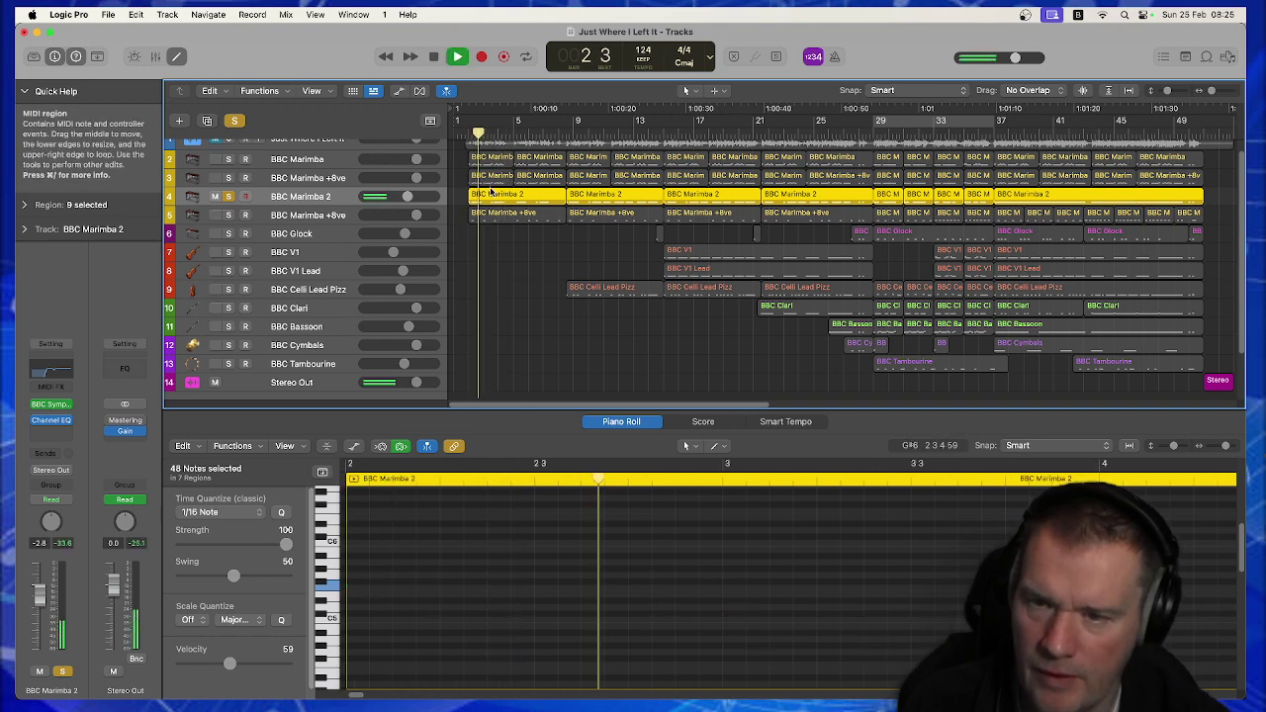
key(z)
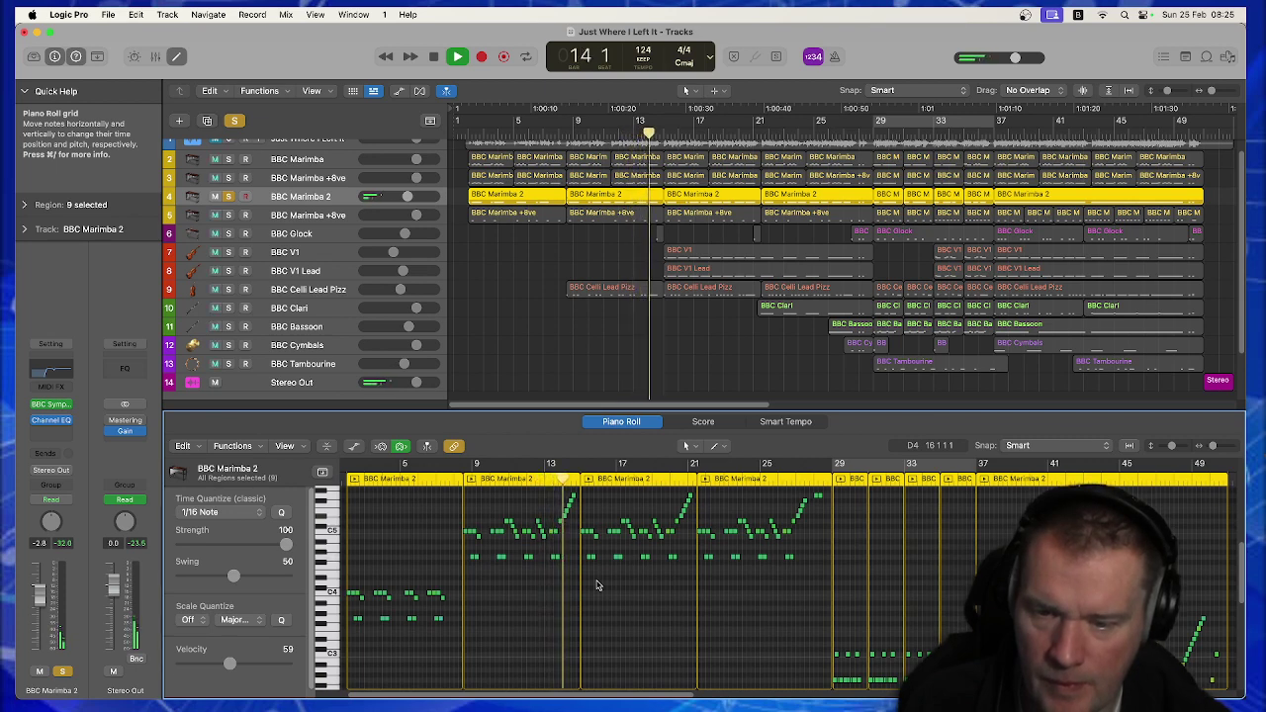
key(space)
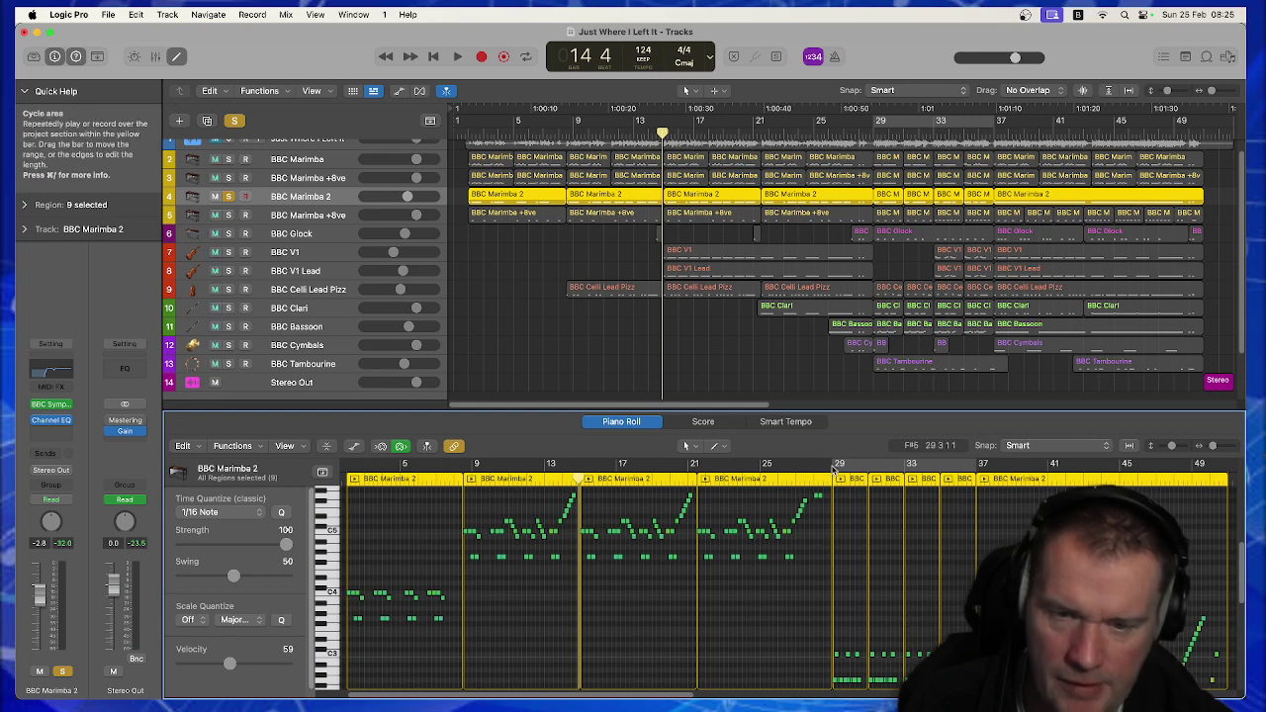
Play the BBC Marimba 2 part without cycling from bar 28 to bar 33 and examine its low notes.
click(833, 465)
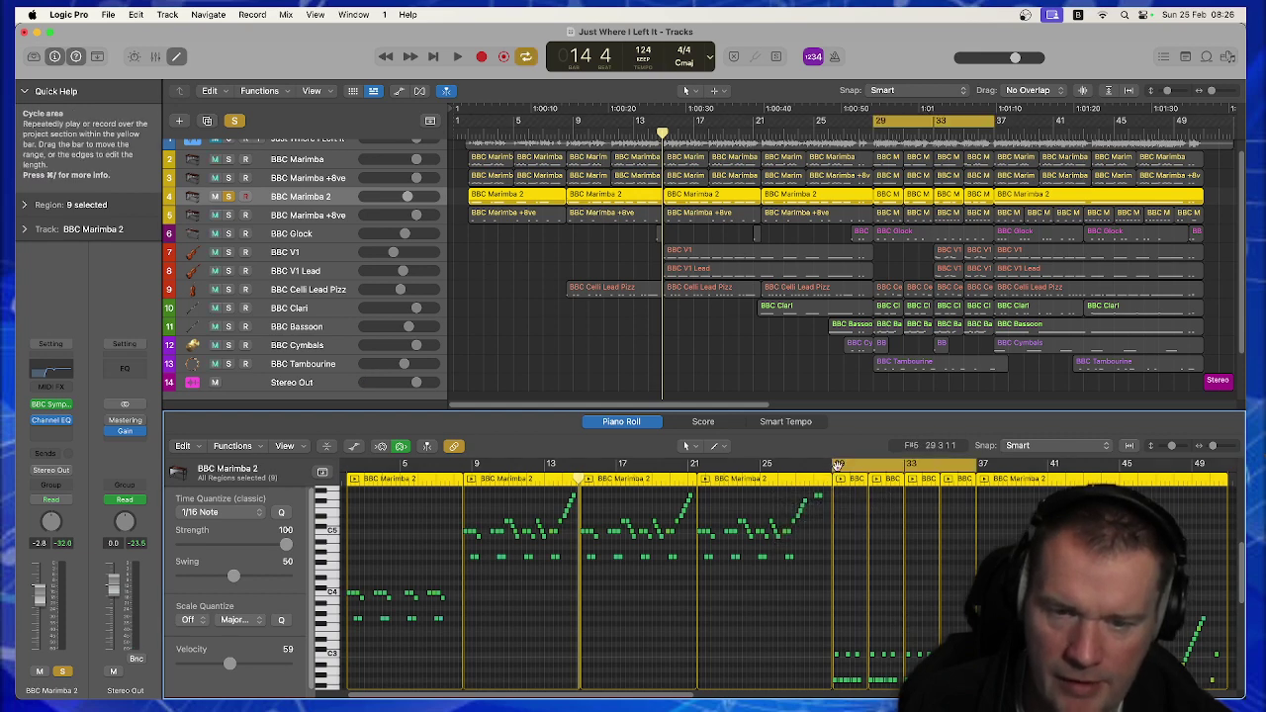
click(829, 466)
click(827, 465)
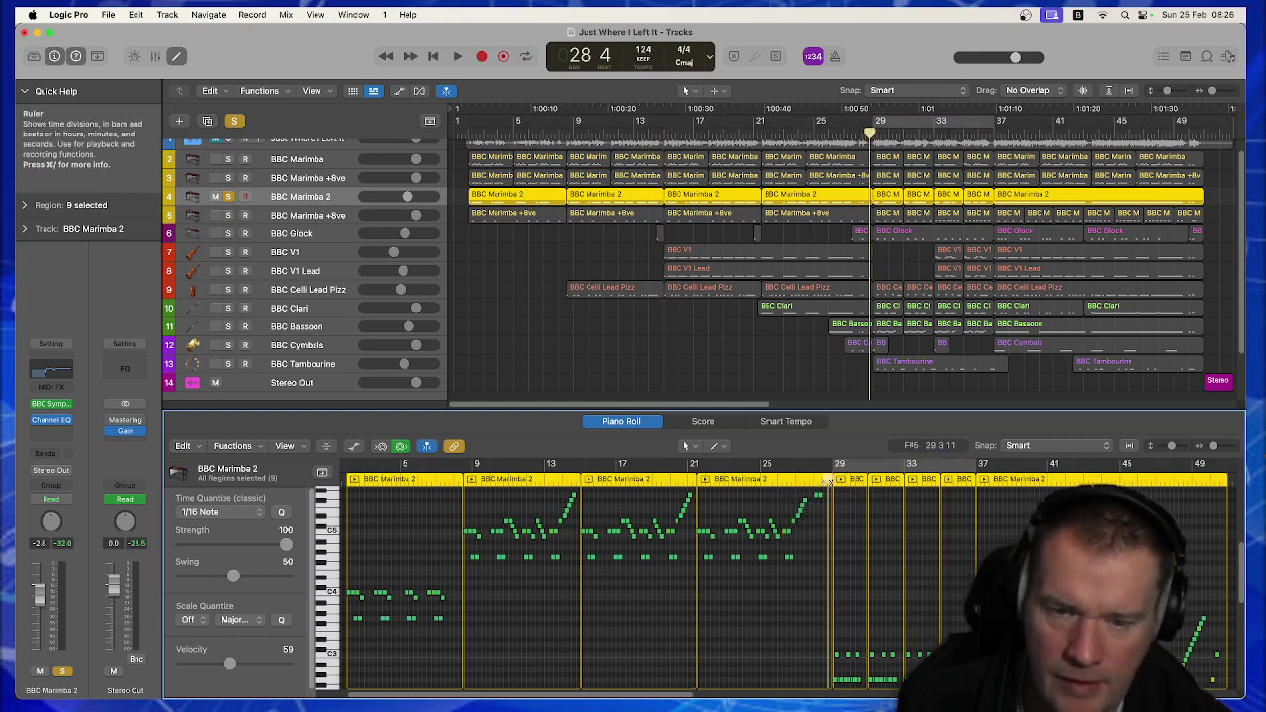
key(space)
scroll(940, 618, down, 3)
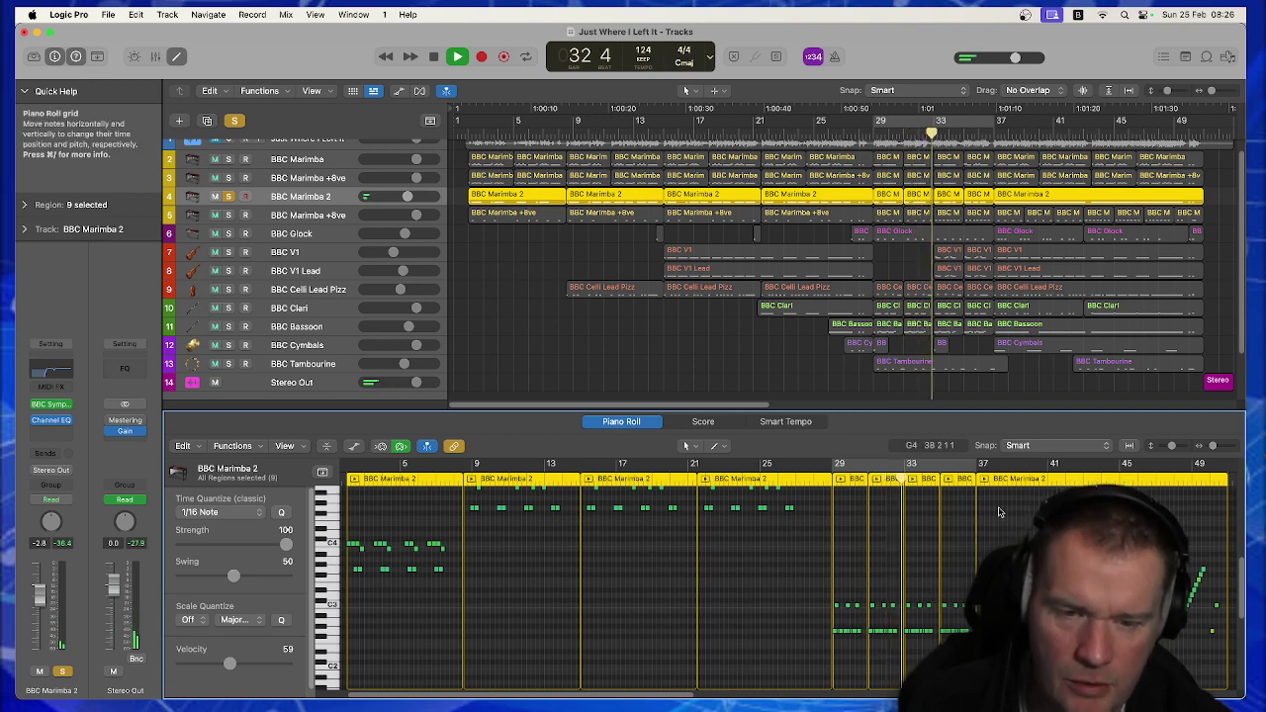
key(space)
scroll(1184, 648, up, 5)
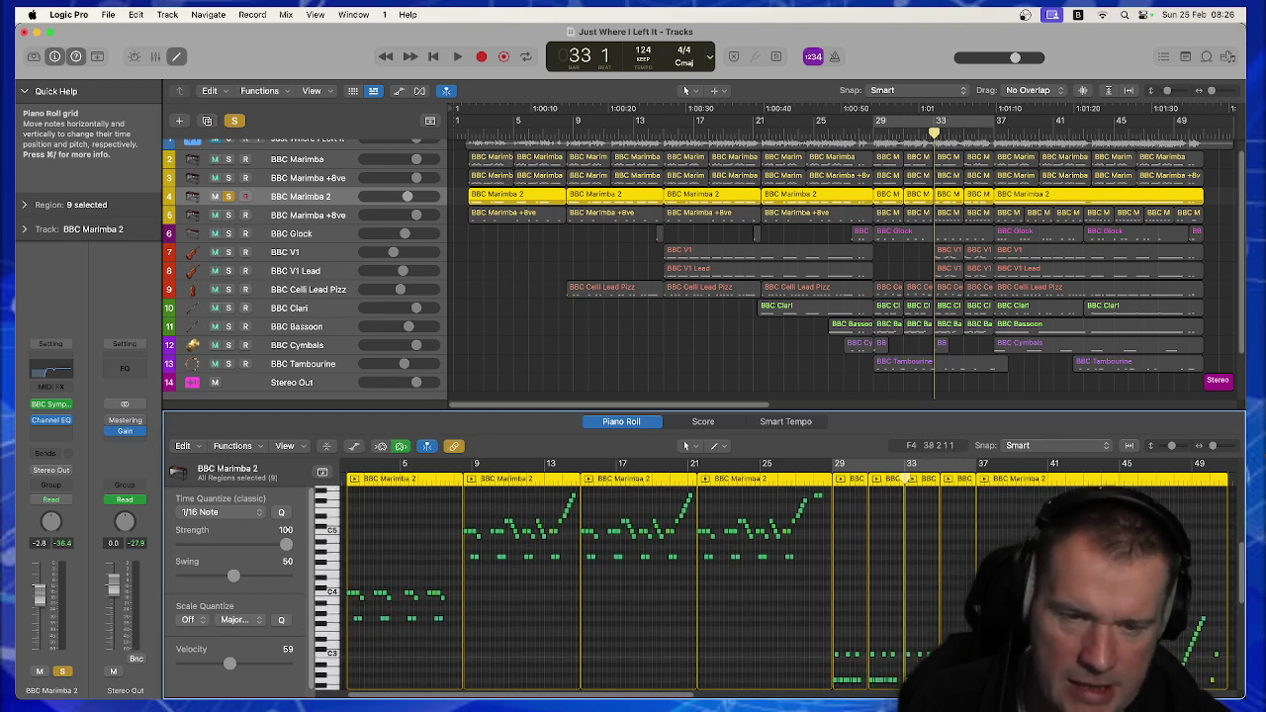
Play the BBC Marimba 2 part from about bar 36, skipping ahead to its closing run and stopping at bar 50.
click(972, 477)
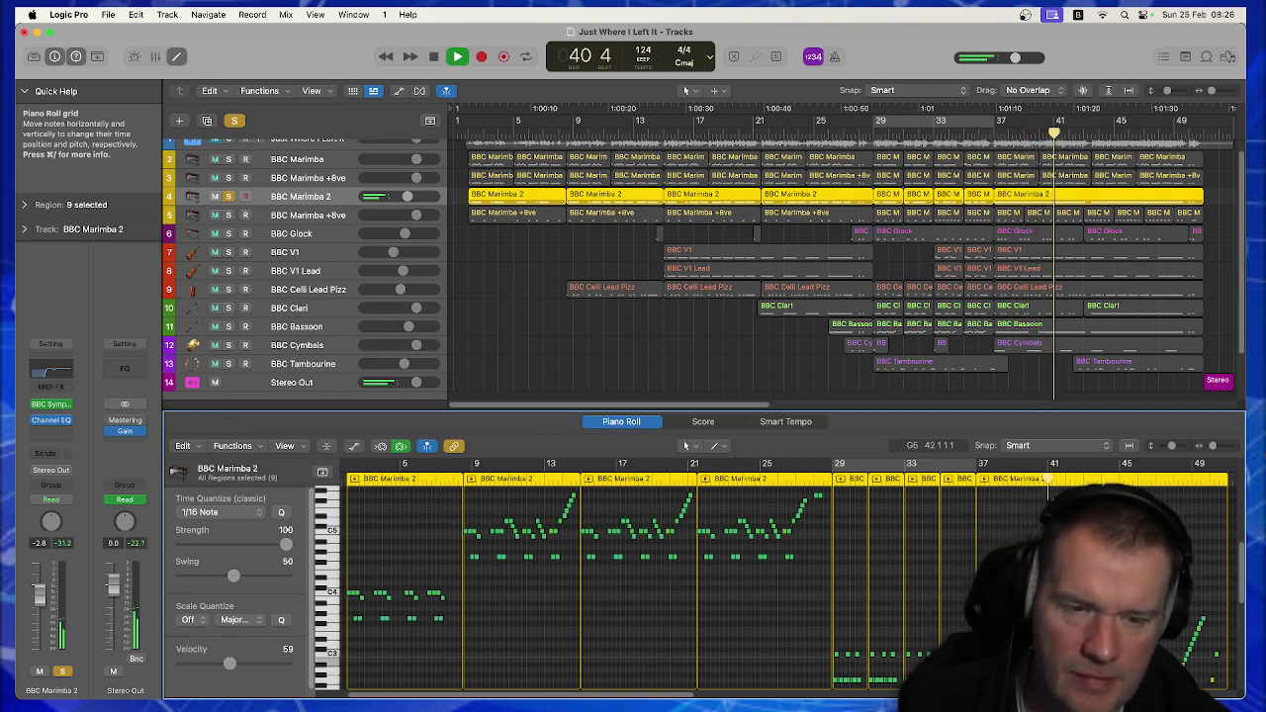
click(1156, 481)
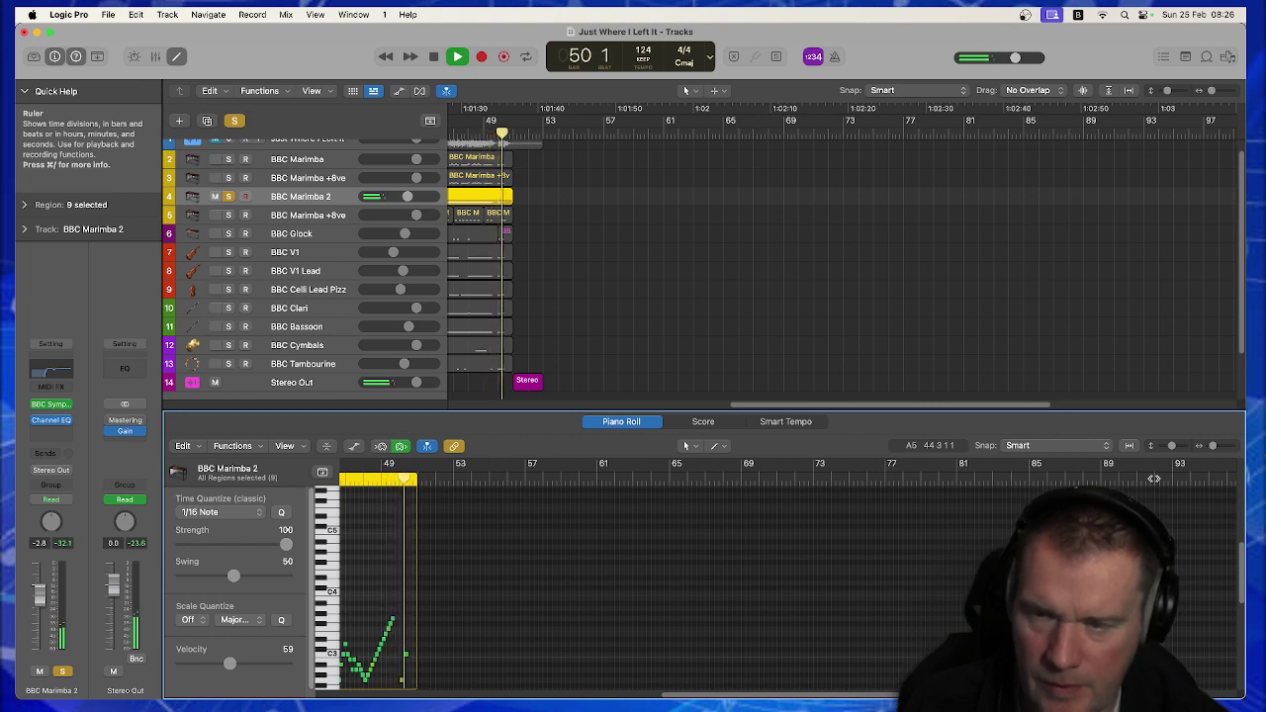
key(space)
Switch the solo to the BBC Marimba +8ve track below BBC Marimba 2 and bring its notes from bar 1 into view.
click(227, 196)
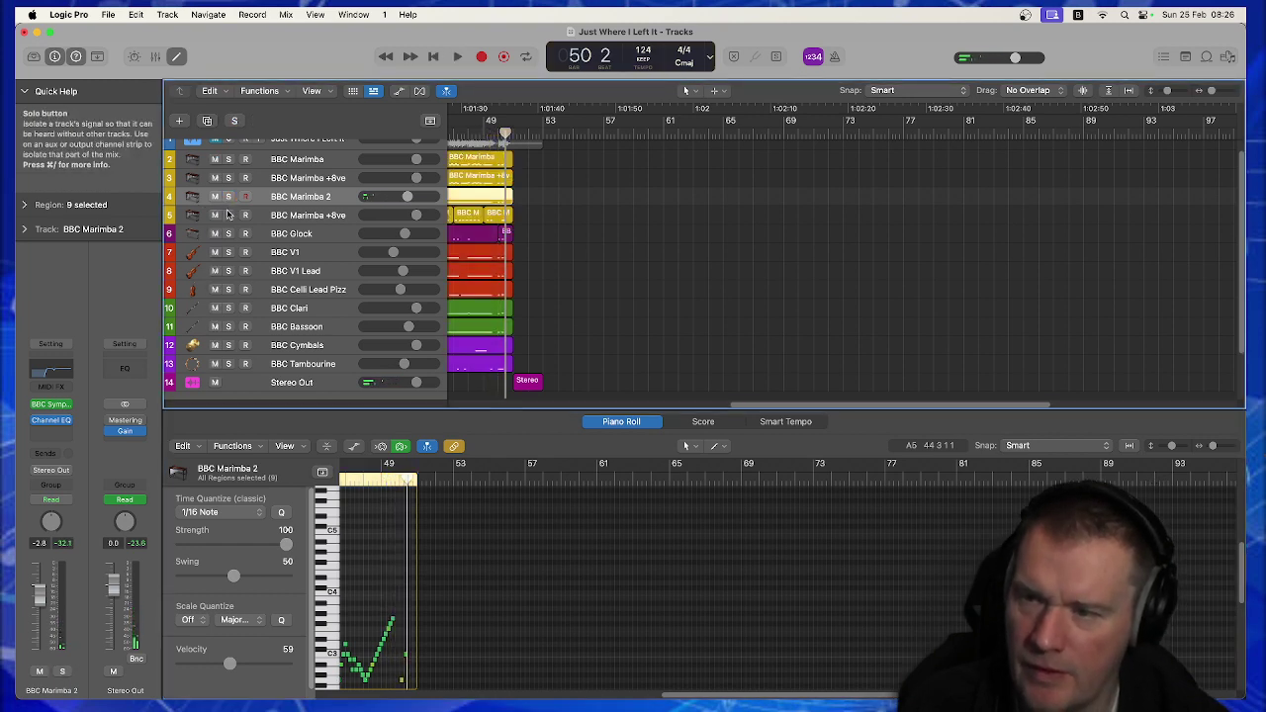
click(228, 215)
click(333, 223)
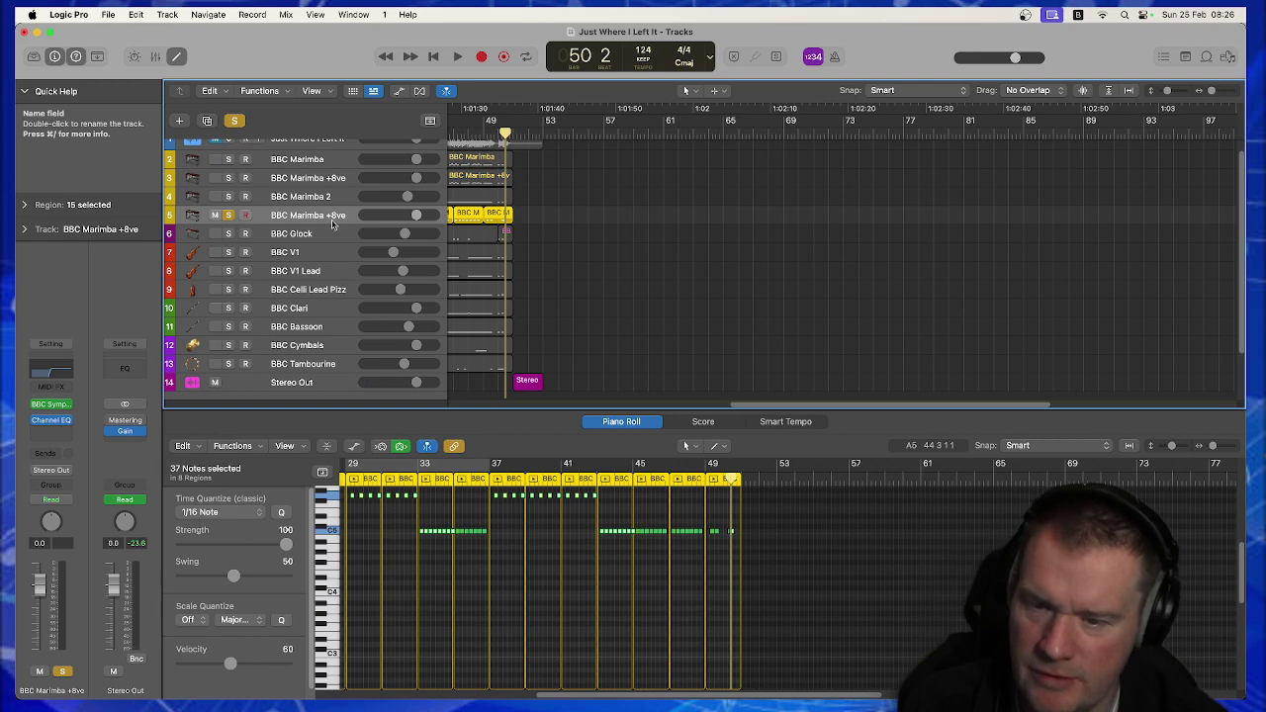
scroll(693, 633, up, 5)
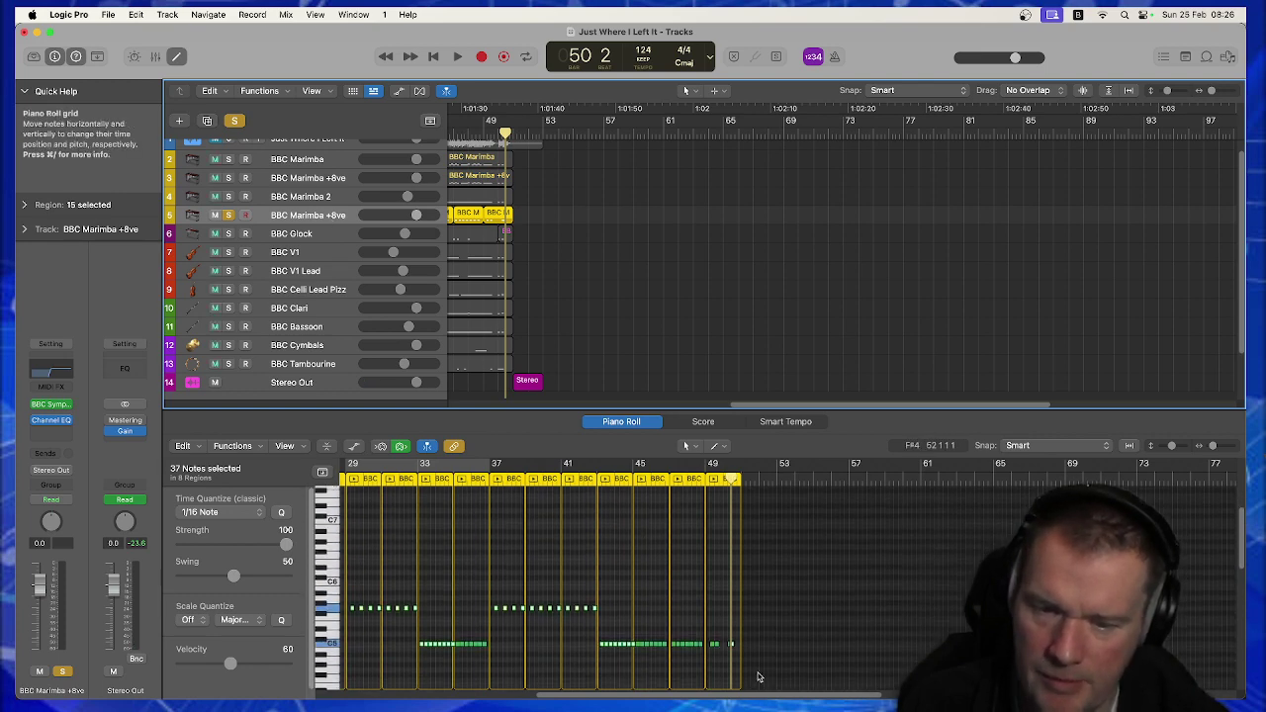
drag(756, 697, 532, 672)
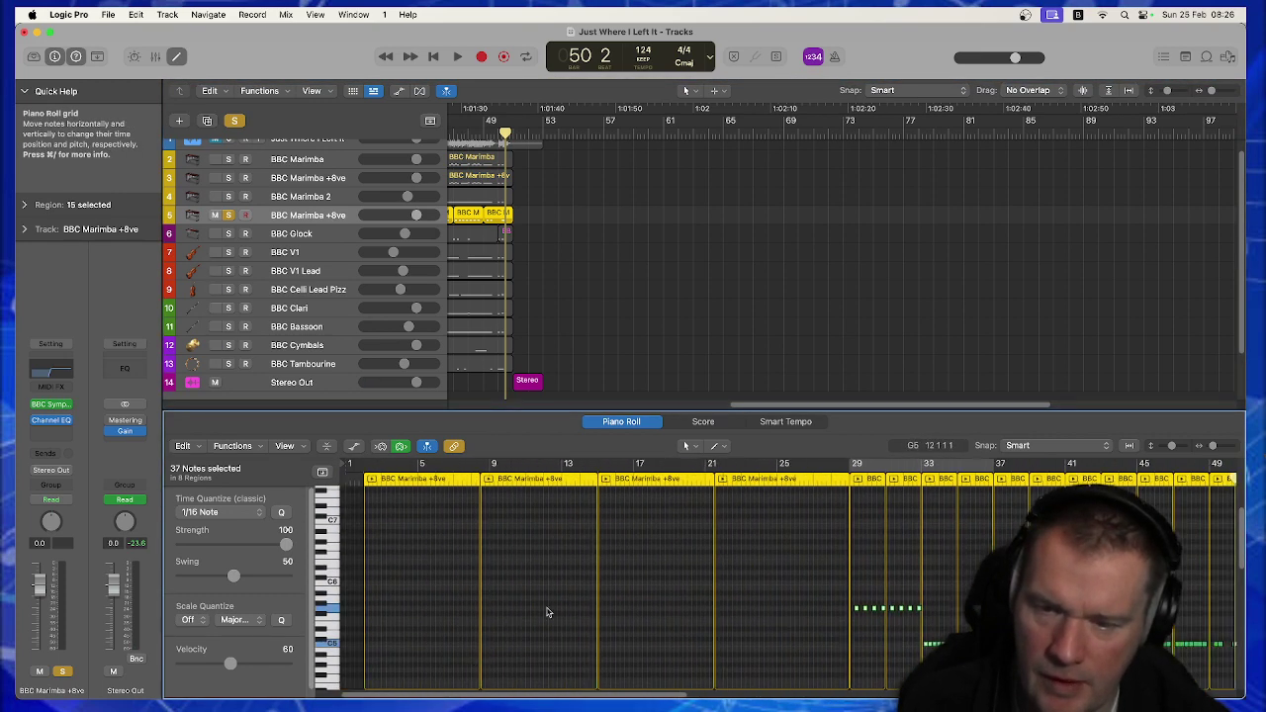
scroll(554, 606, down, 5)
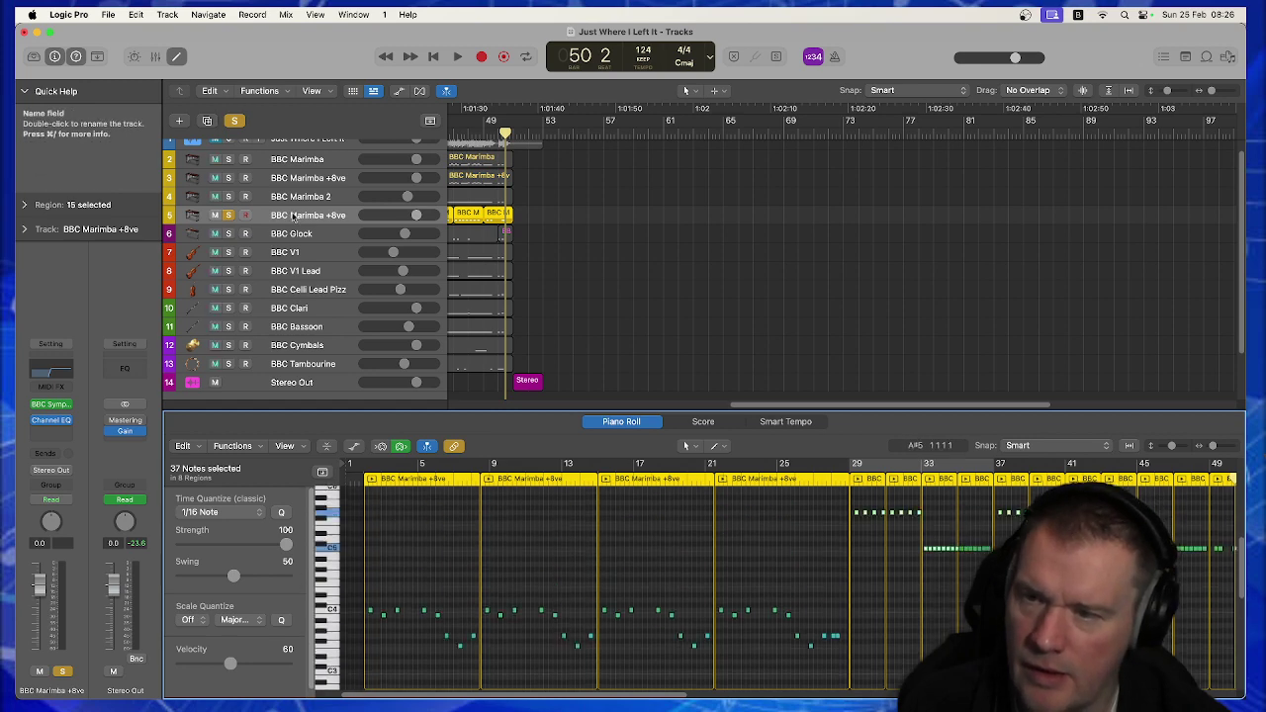
Return the arrangement to its opening bars and play the soloed BBC Marimba +8ve part from bar 2.
click(293, 217)
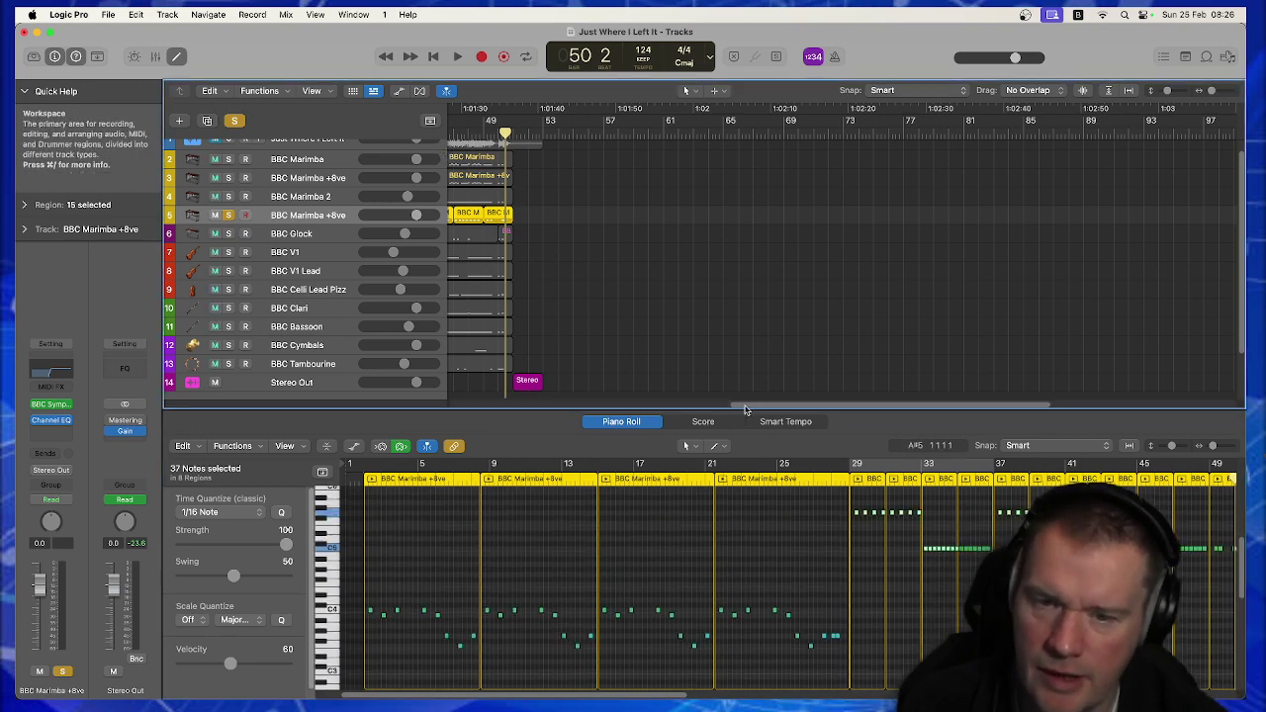
drag(746, 409, 466, 408)
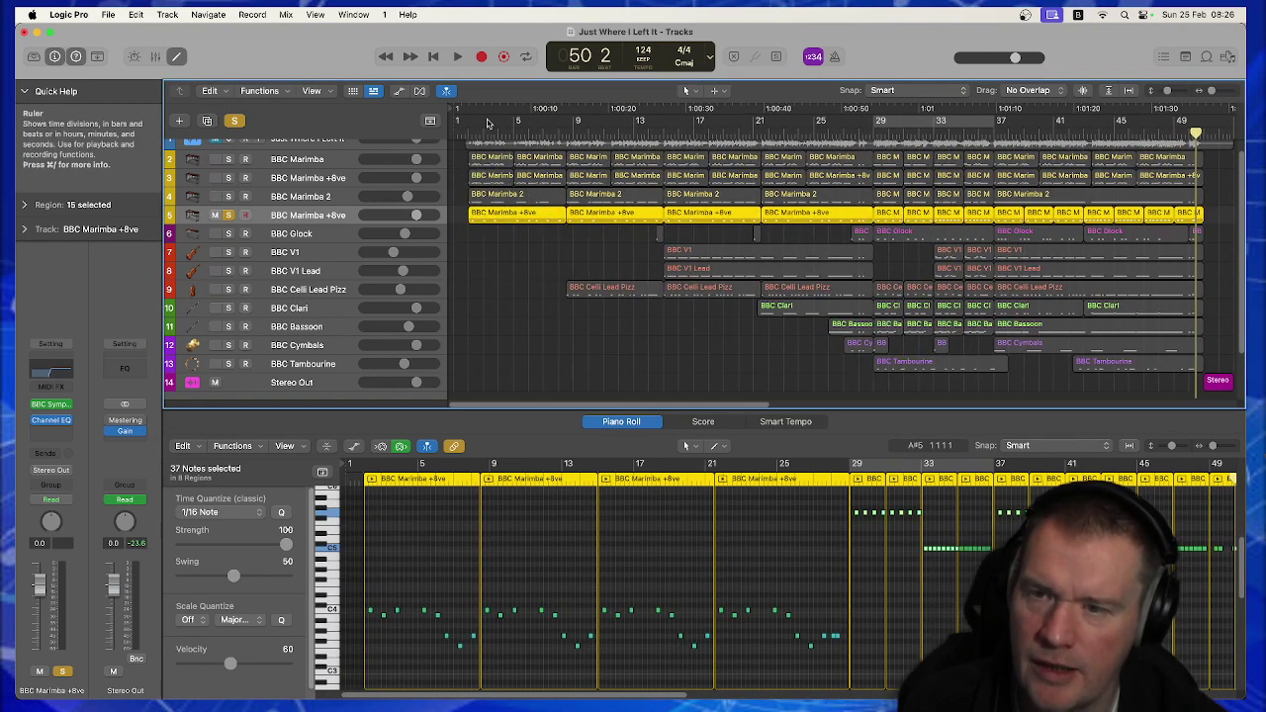
click(473, 139)
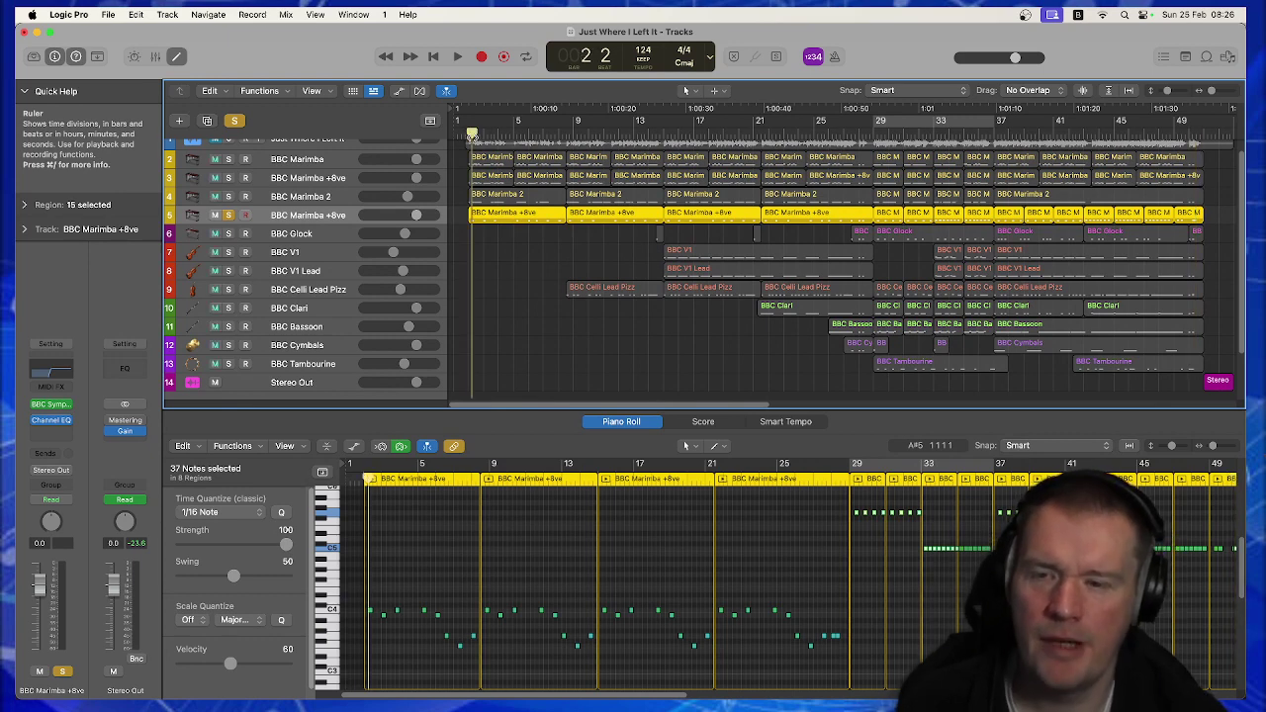
key(space)
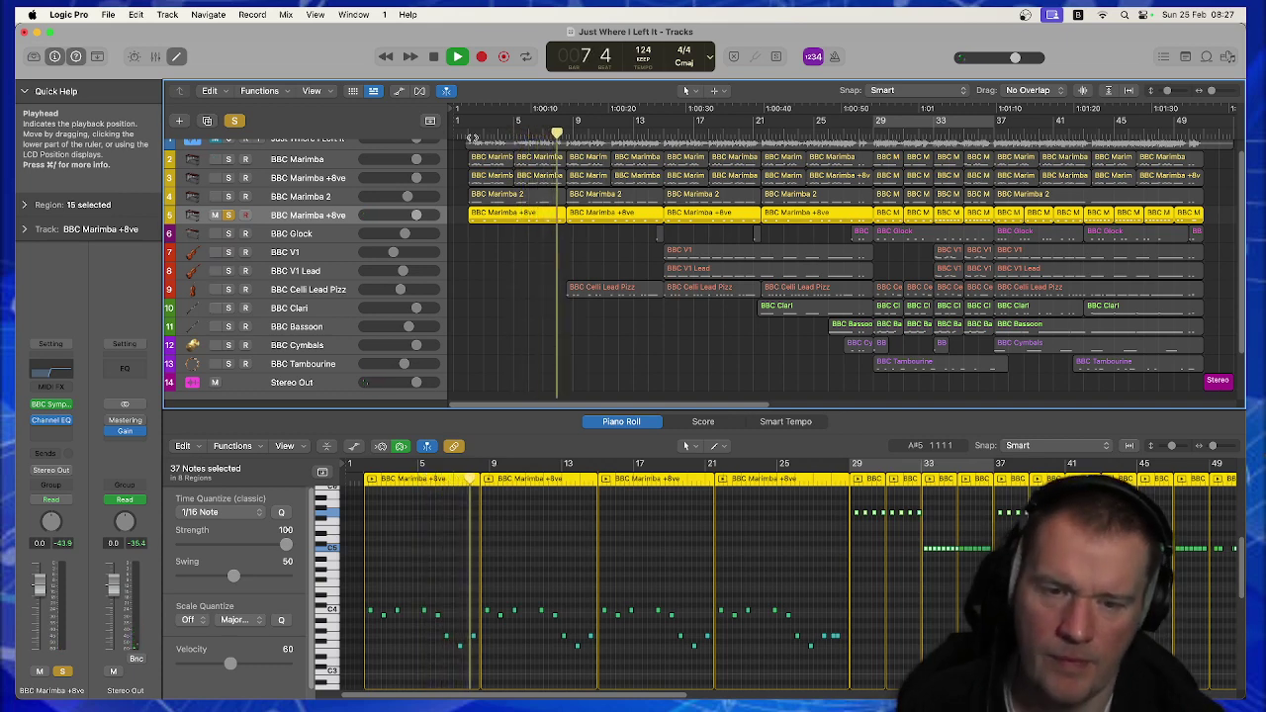
Stop playback, solo the three marimba tracks above the lower BBC Marimba +8ve as well, and play all four parts together.
key(space)
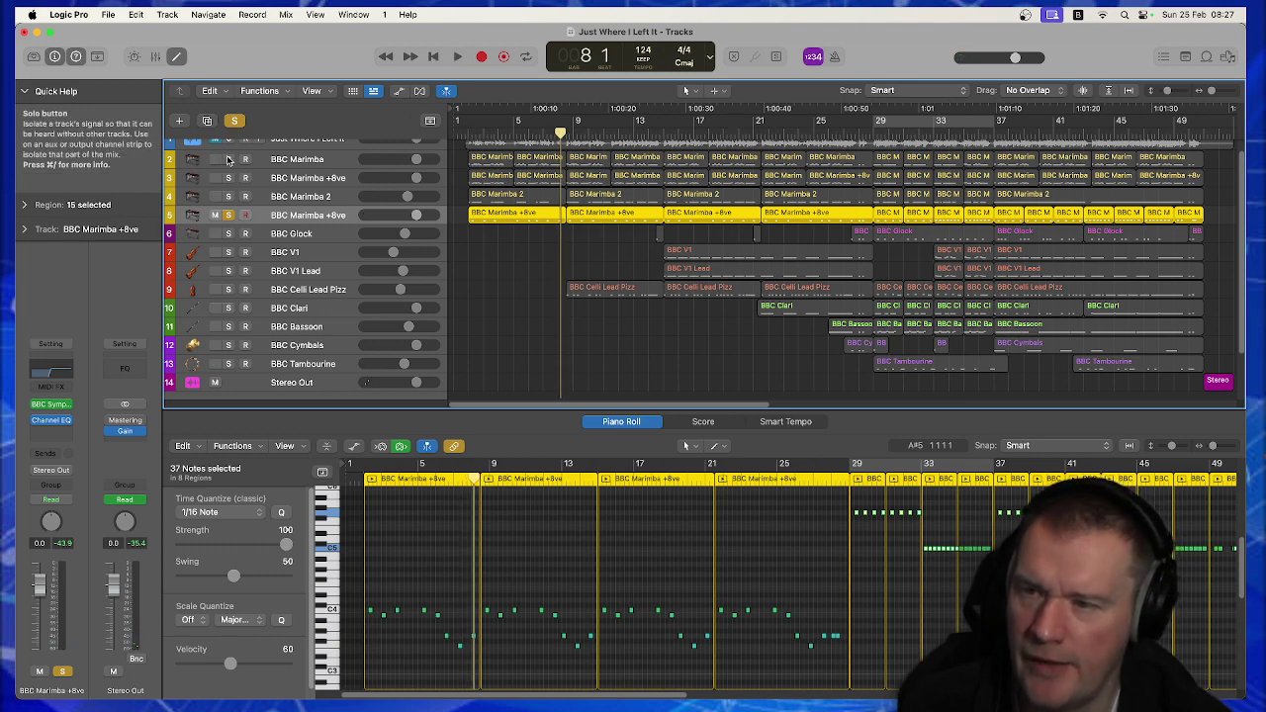
drag(228, 159, 228, 195)
key(shift+space)
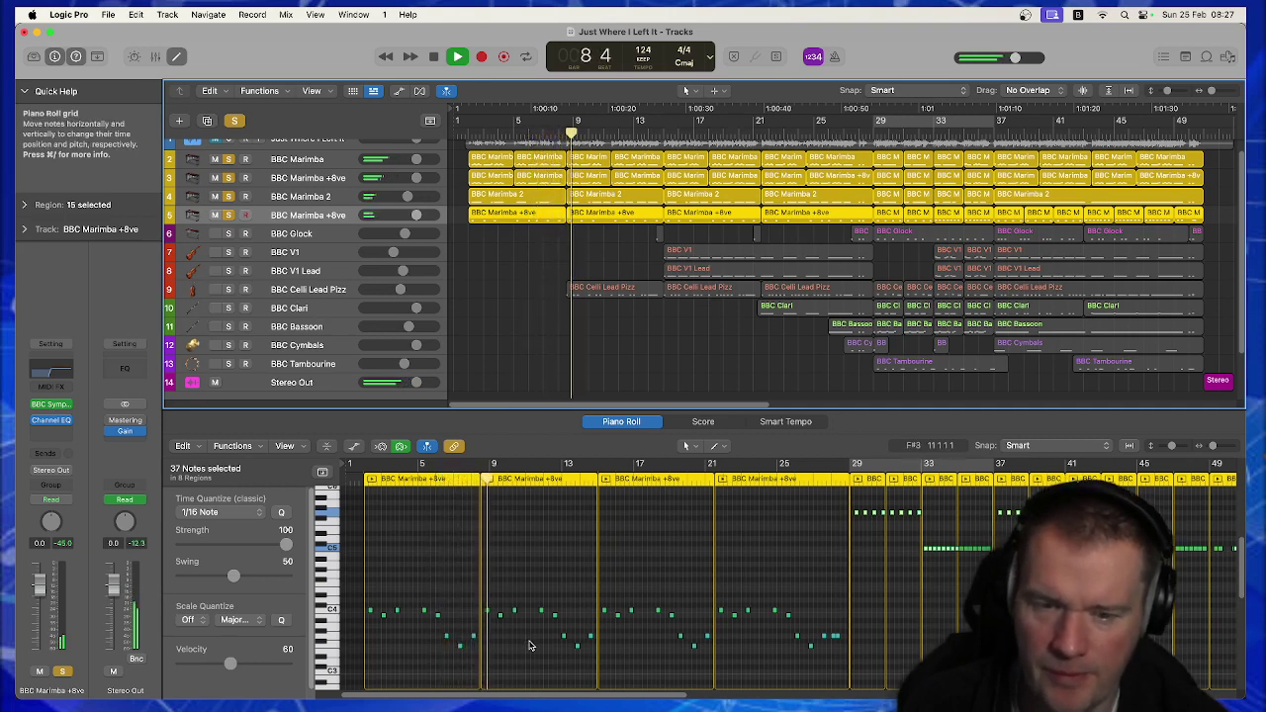
click(845, 484)
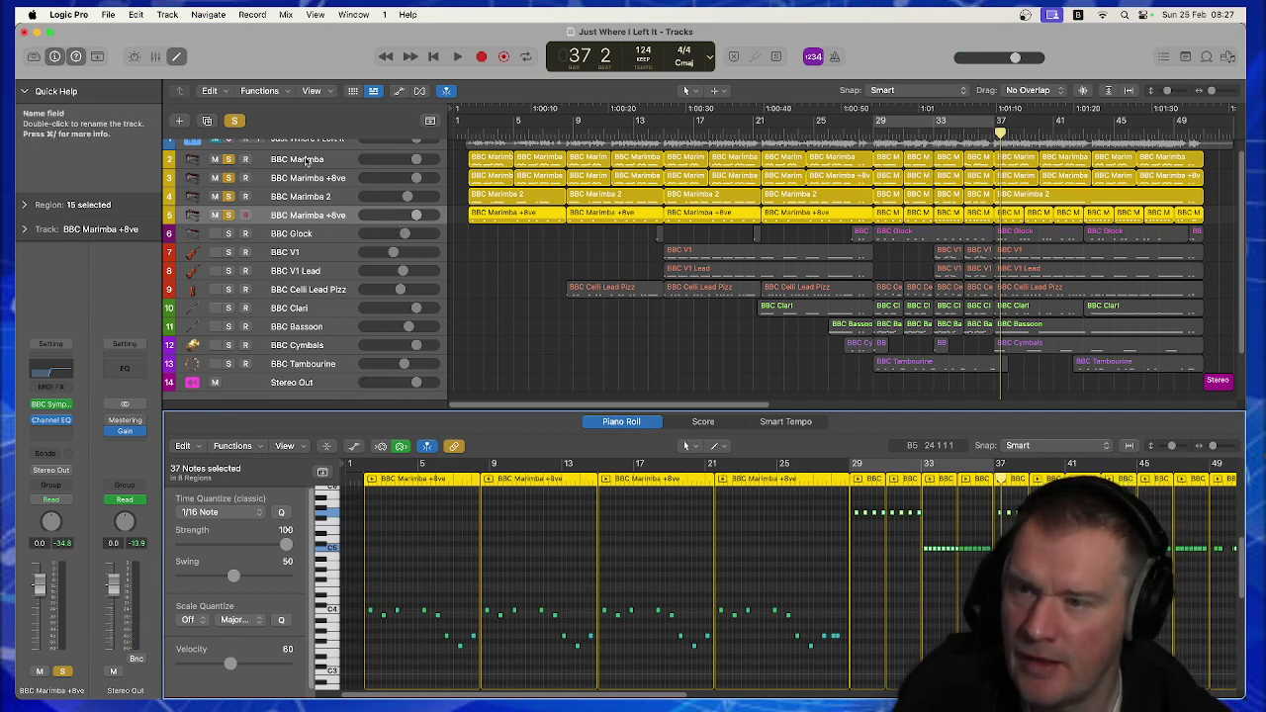
Select each of the four marimba tracks in turn and compare their notes.
click(304, 161)
click(310, 181)
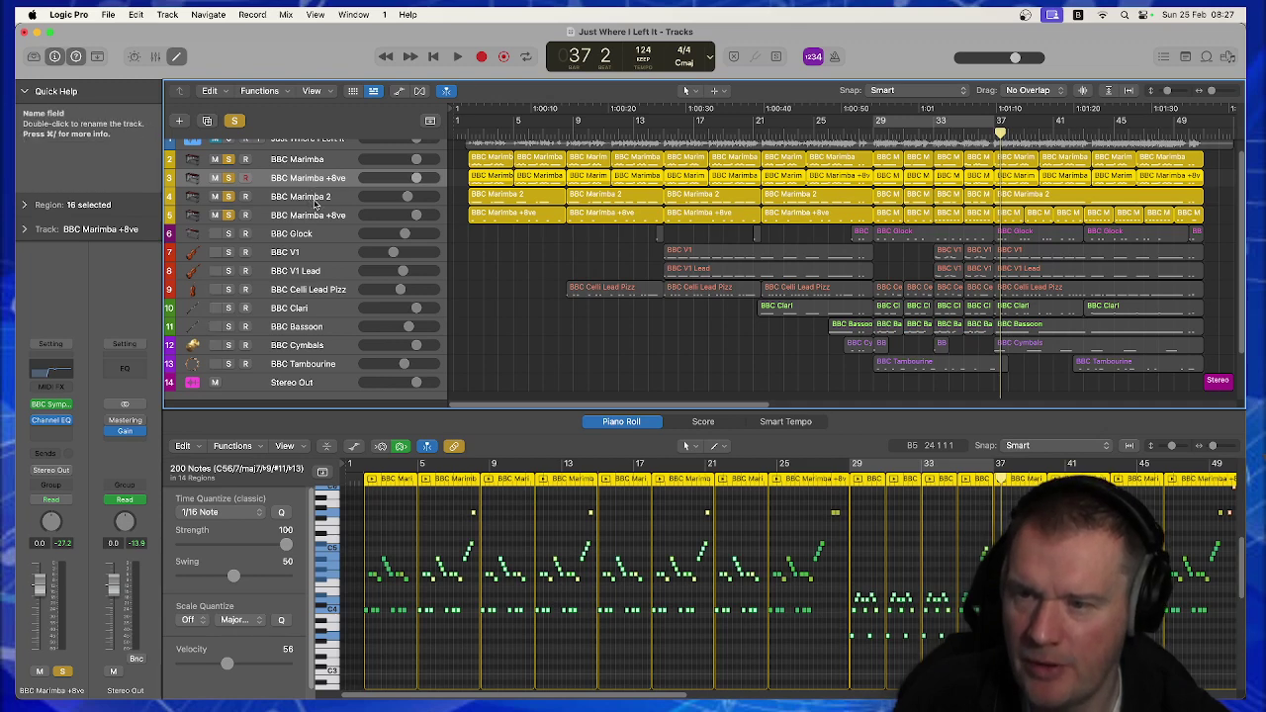
click(315, 198)
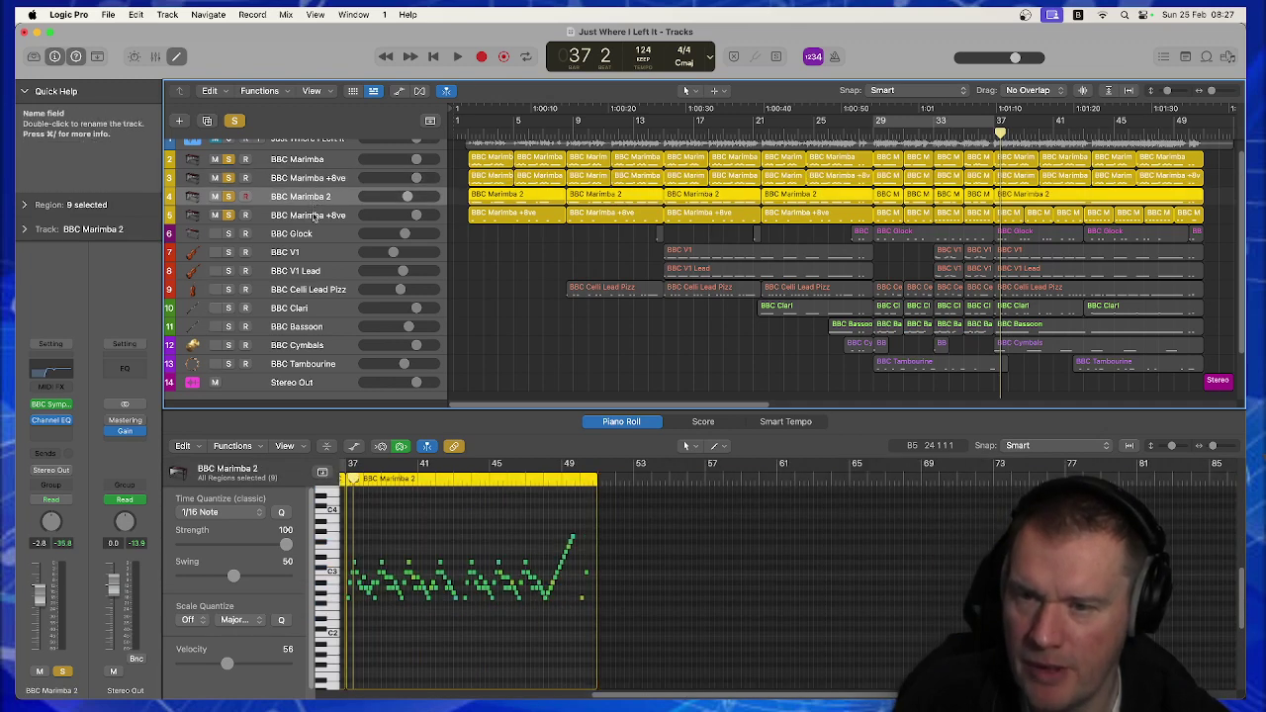
click(311, 214)
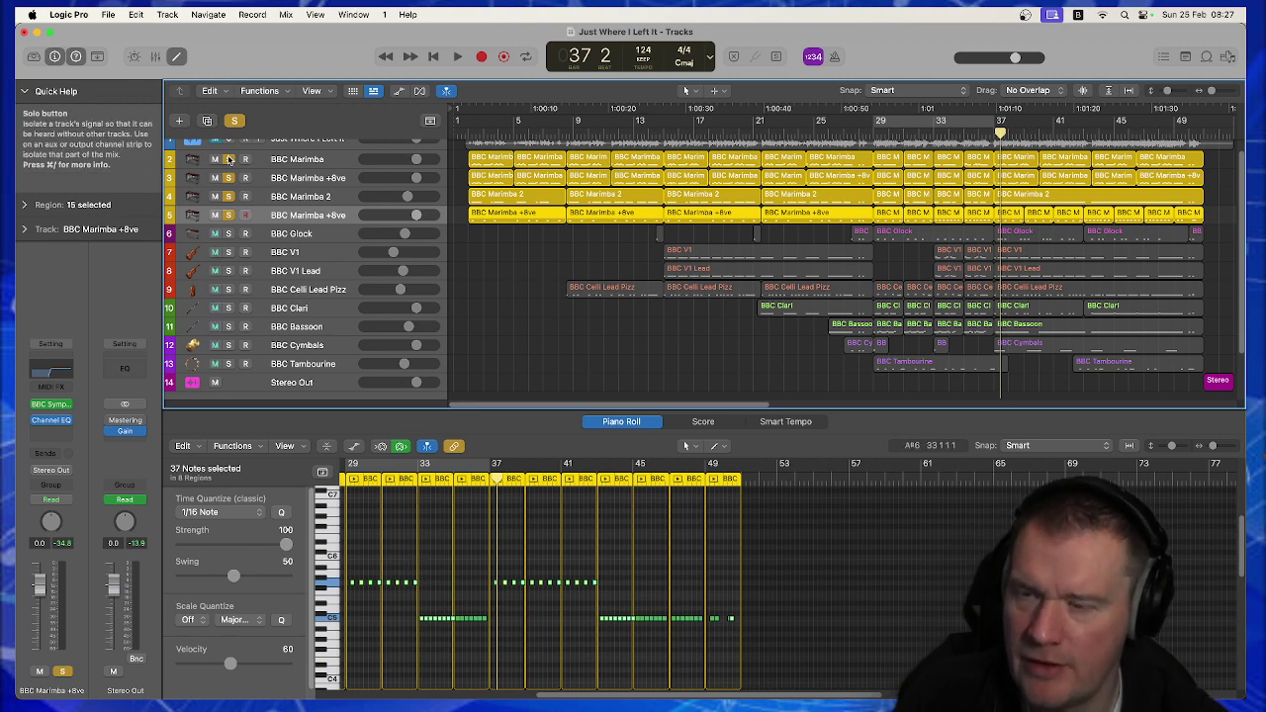
Solo the BBC Glock track together with the four marimba tracks and place the playhead at bar 14.
drag(228, 159, 228, 214)
click(229, 233)
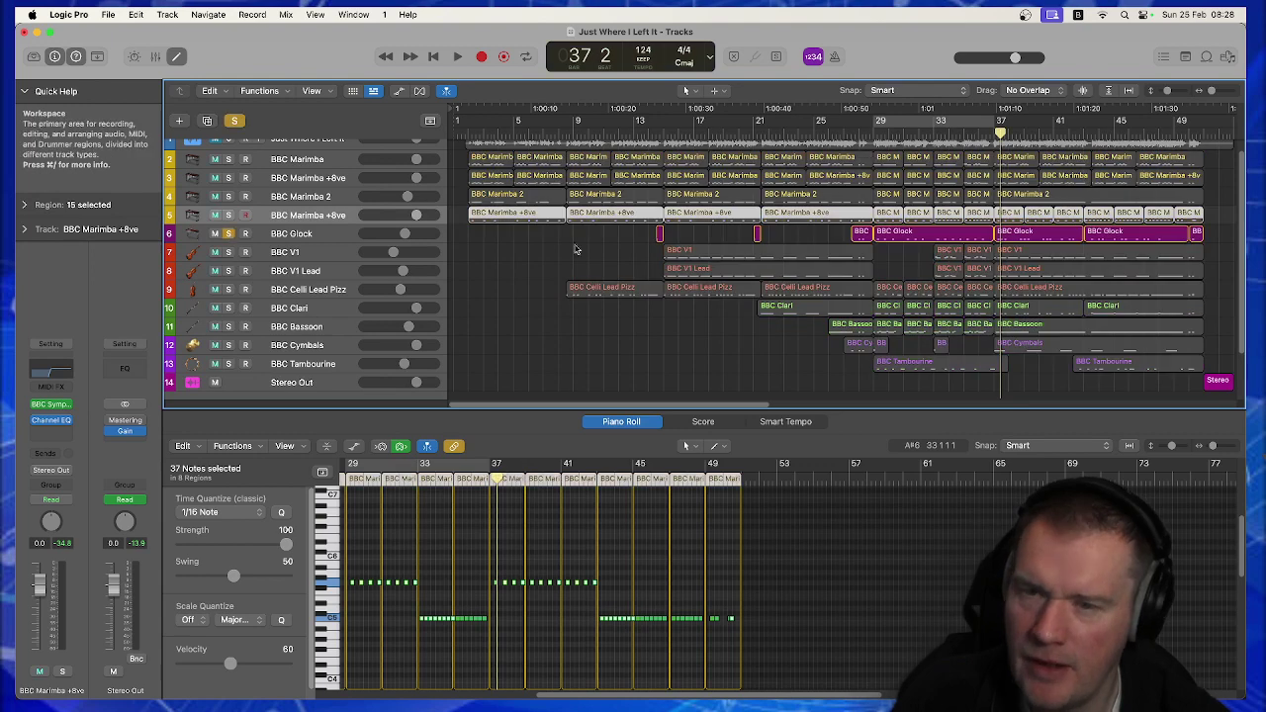
click(645, 131)
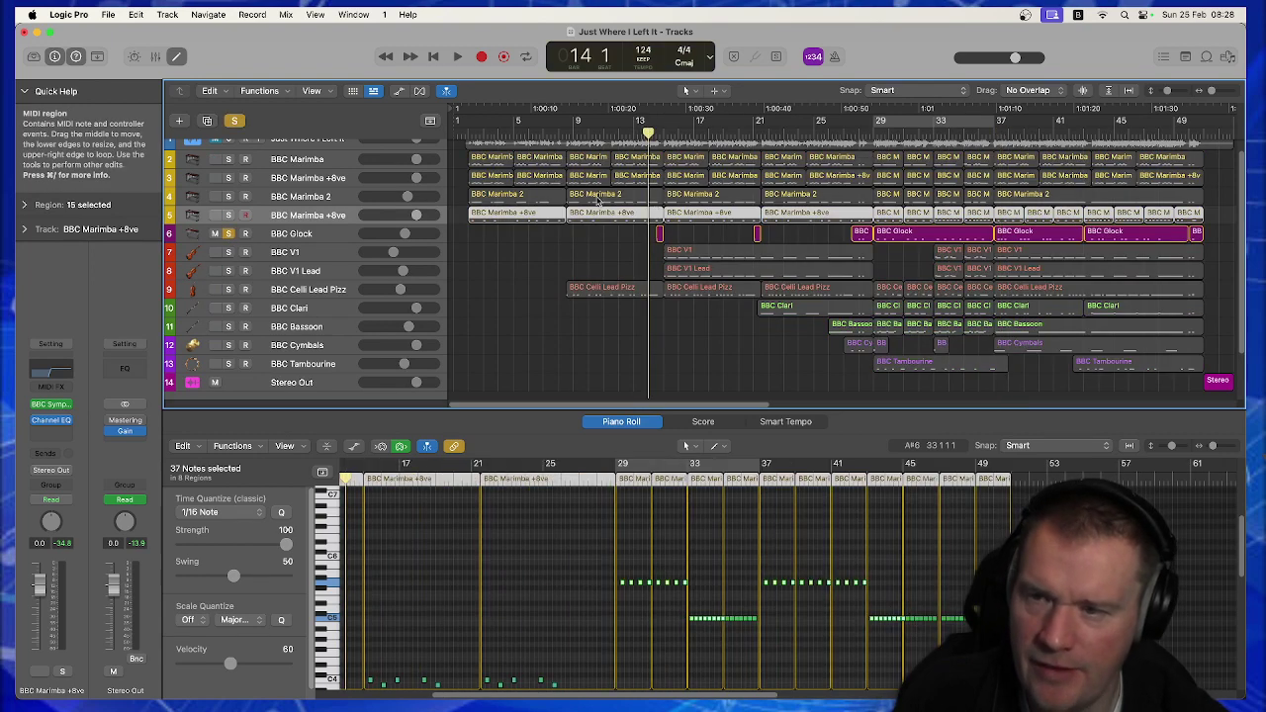
key(ctrl+s)
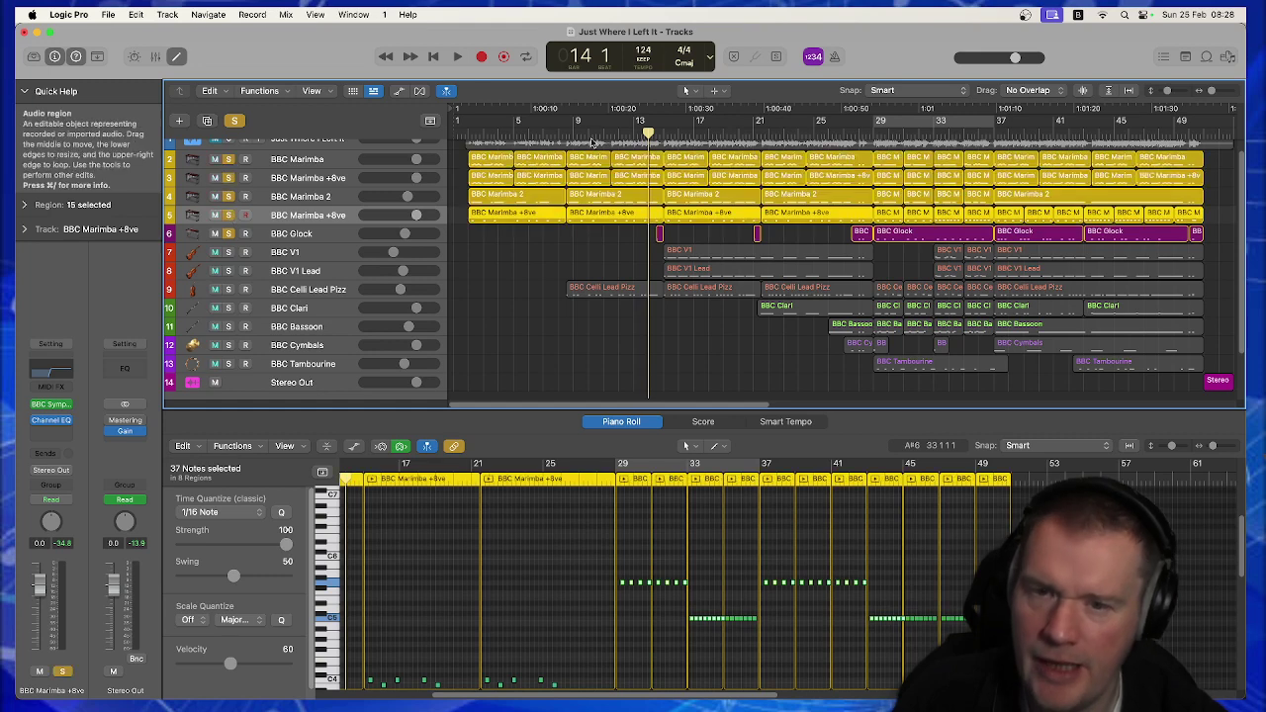
Play the glockenspiel with the marimbas from bar 14, skipping ahead to the short Glock region at bar 21.
key(space)
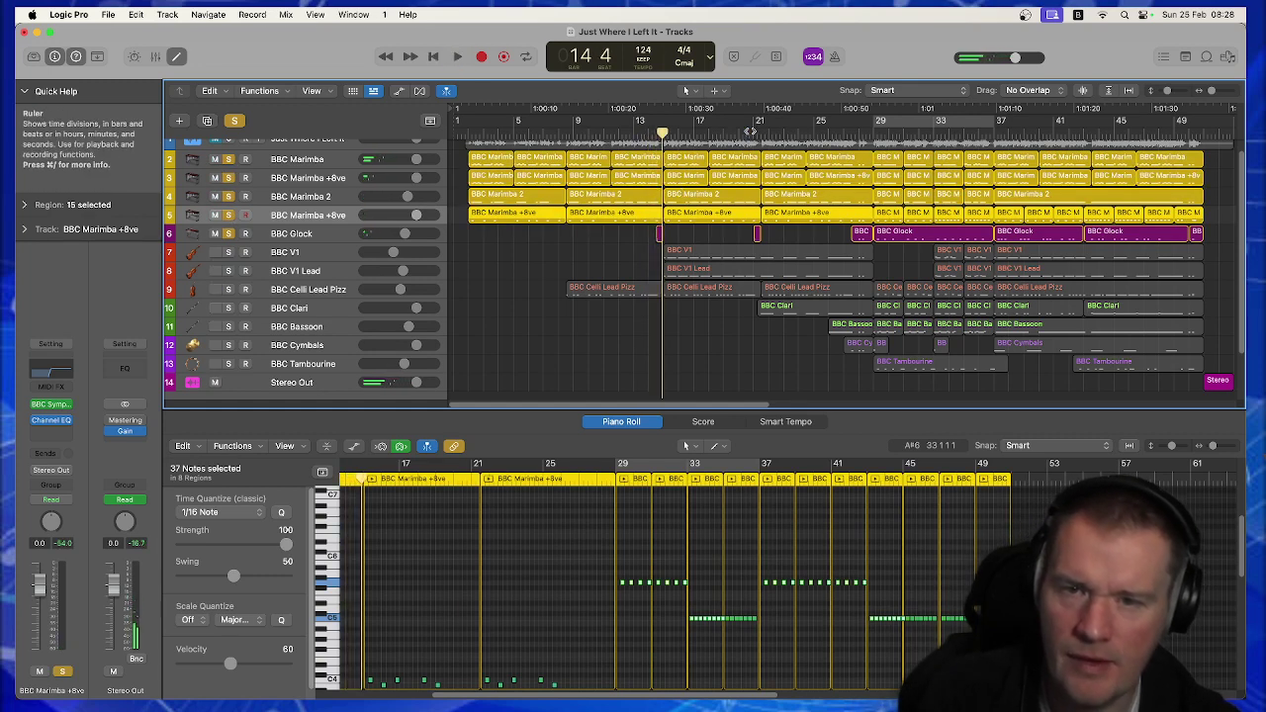
click(760, 128)
key(space)
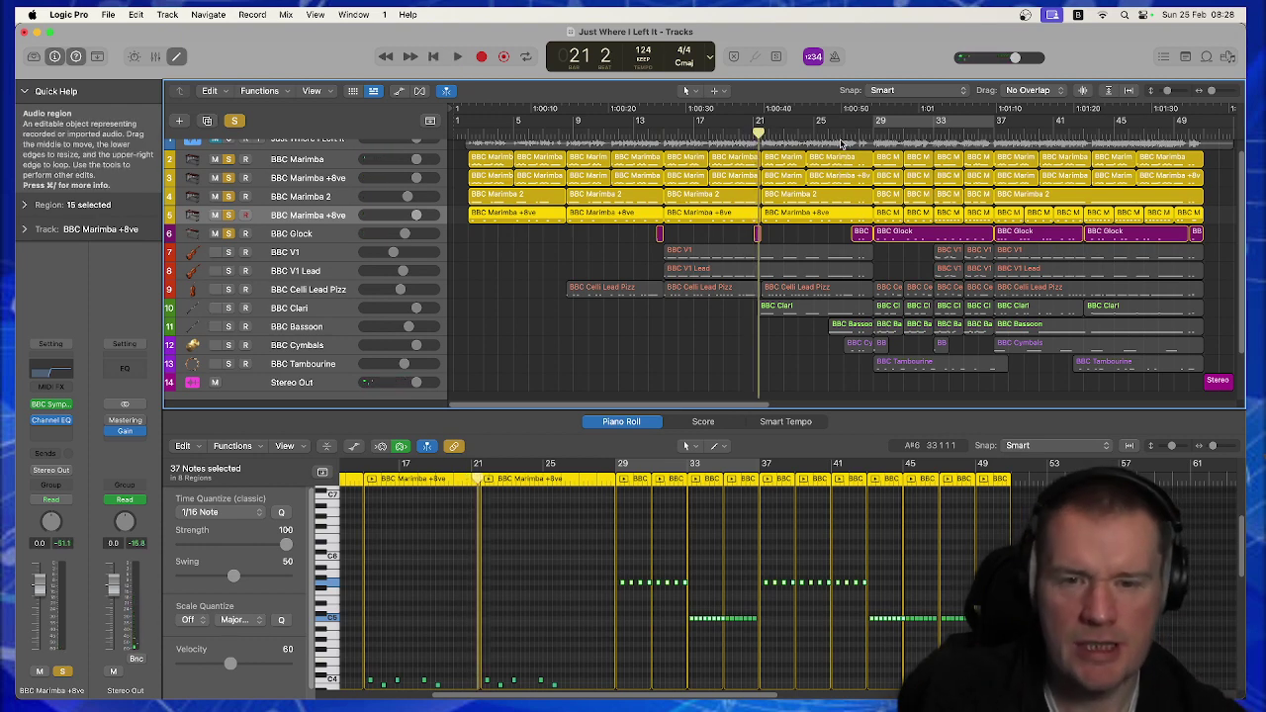
Play the glockenspiel and marimbas from bar 27, skipping ahead to about bar 37 and stopping at bar 39.
click(841, 136)
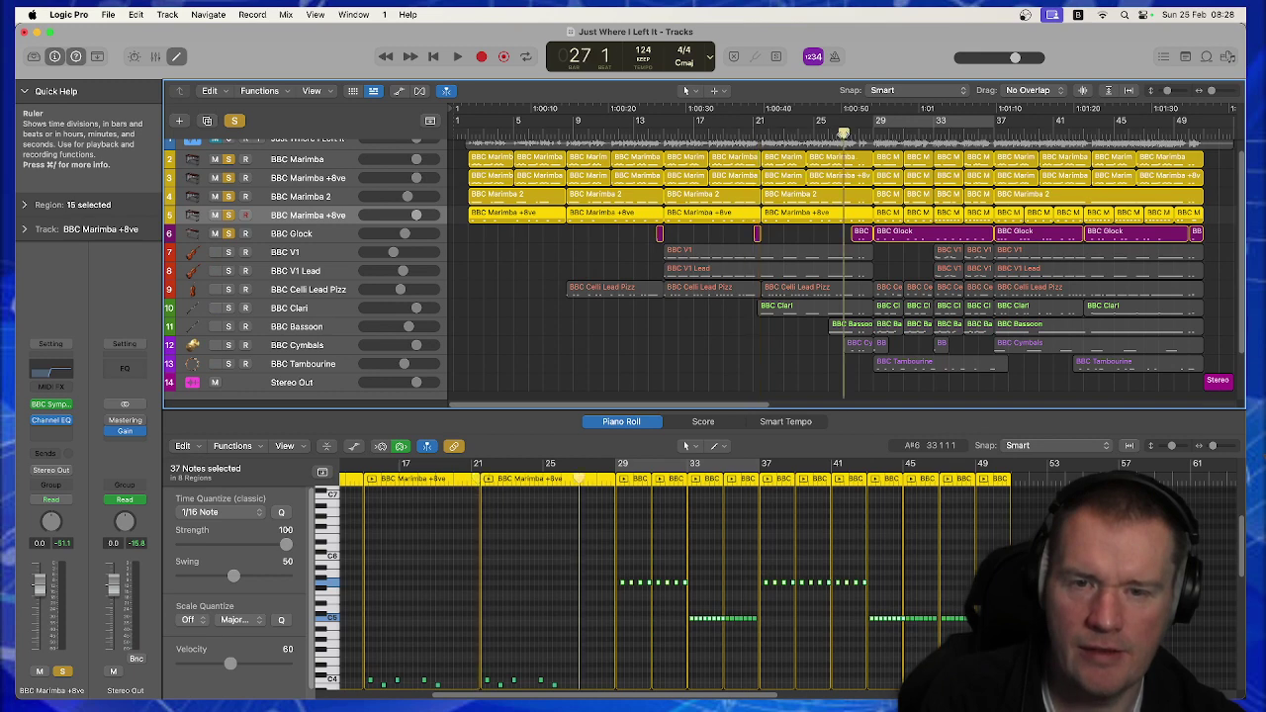
key(space)
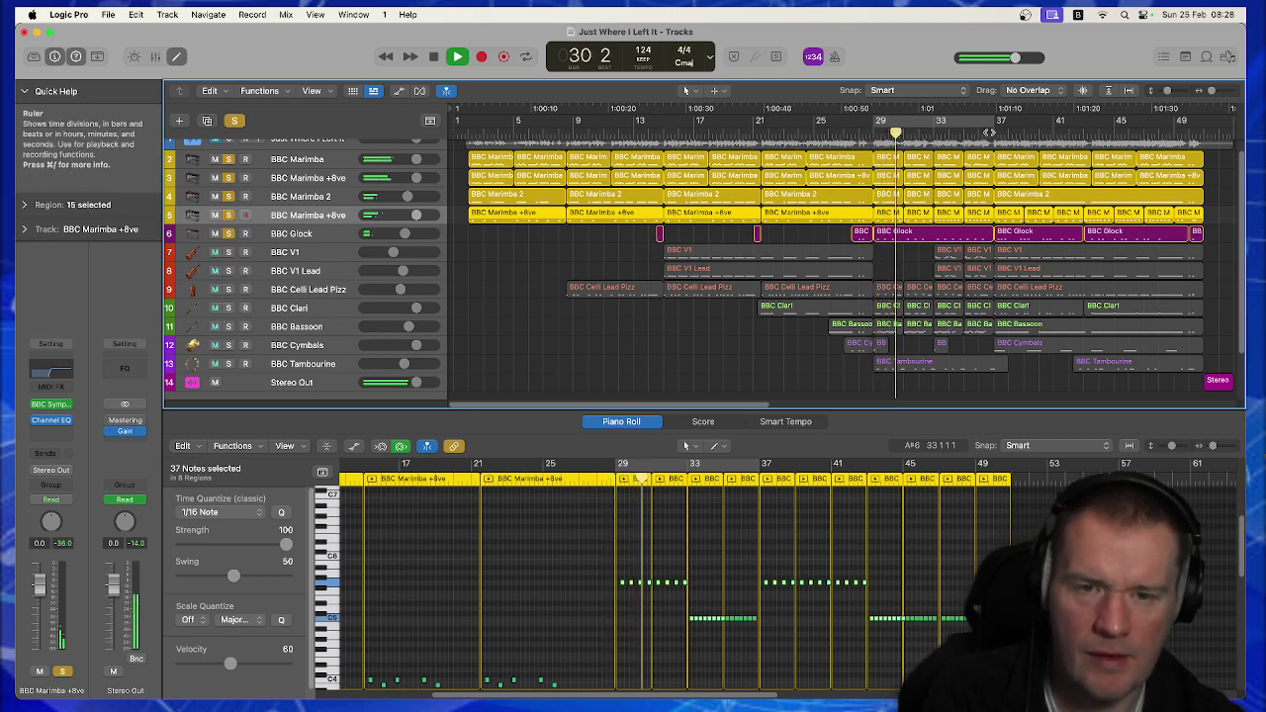
click(989, 131)
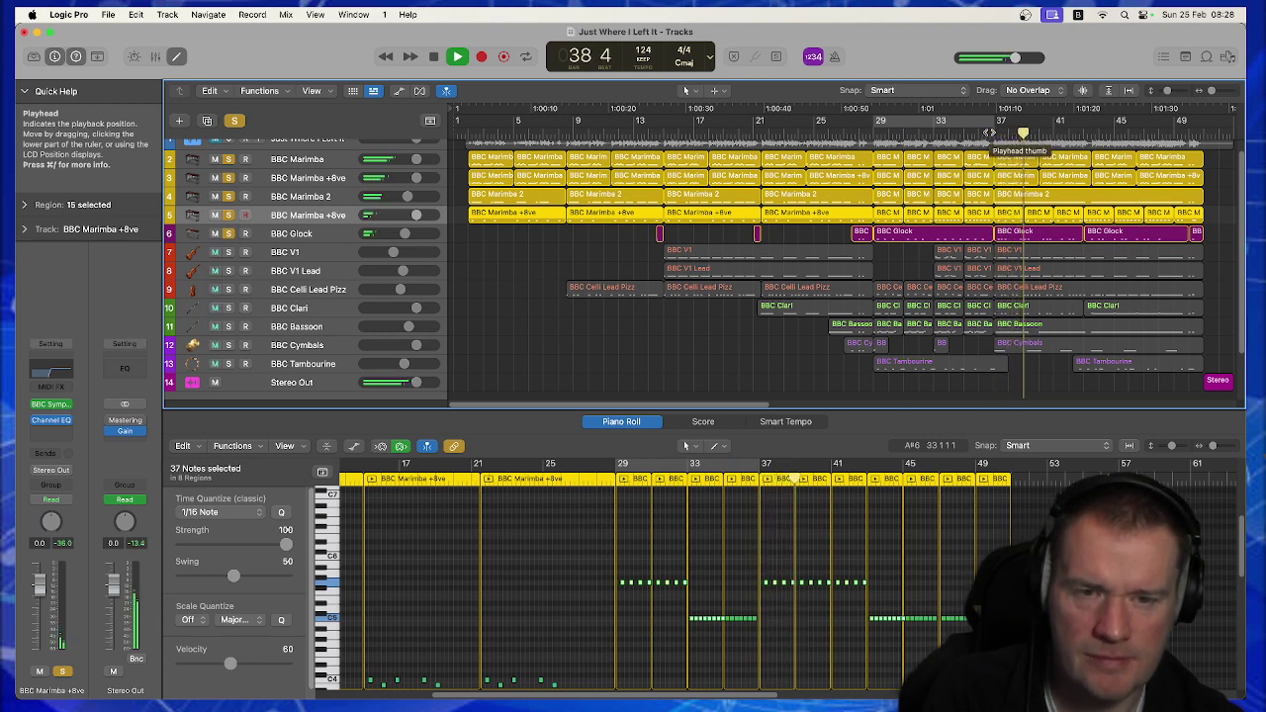
key(space)
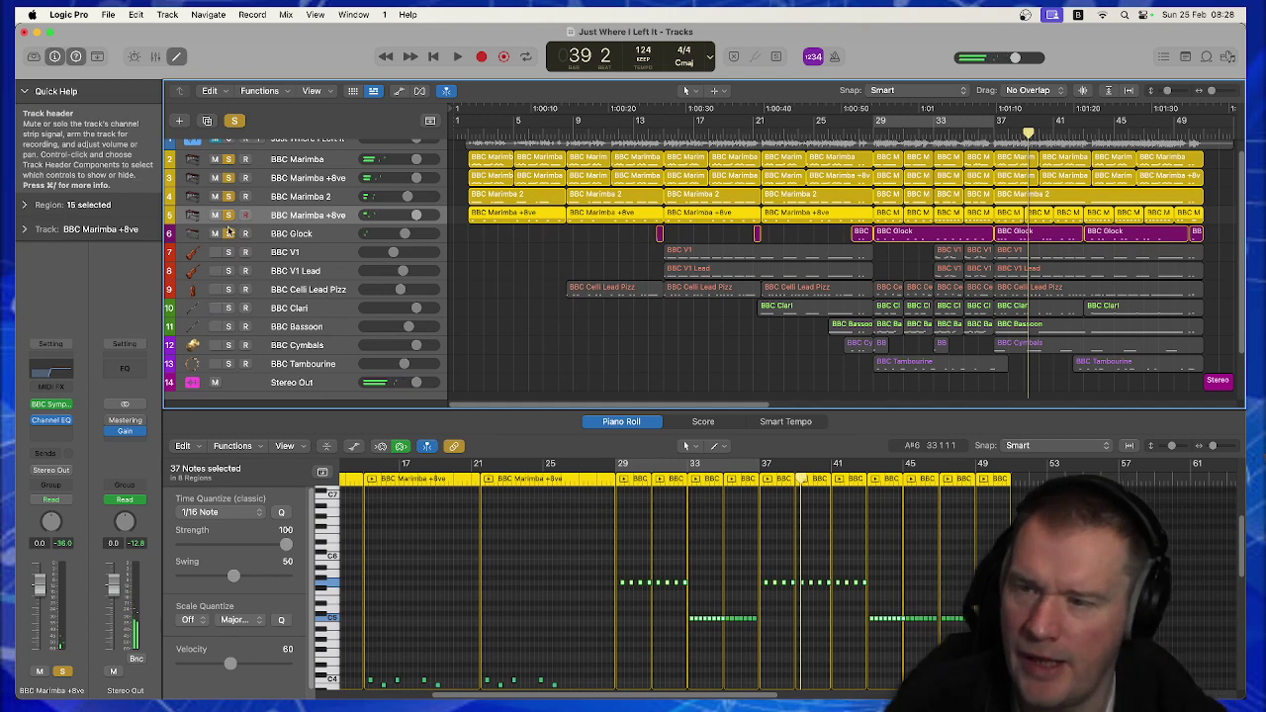
Clear the marimba and Glock solos, solo the BBC V1 track, and place the playhead at bar 15.
click(227, 177)
click(227, 177)
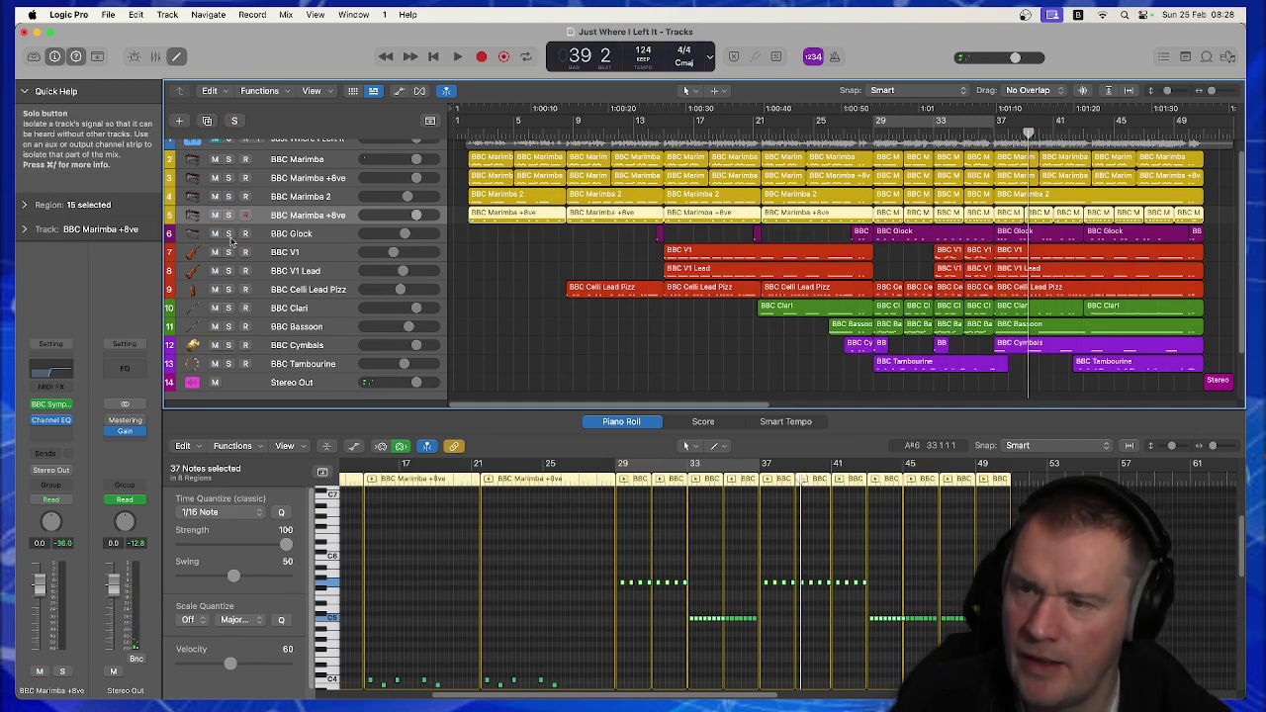
click(229, 252)
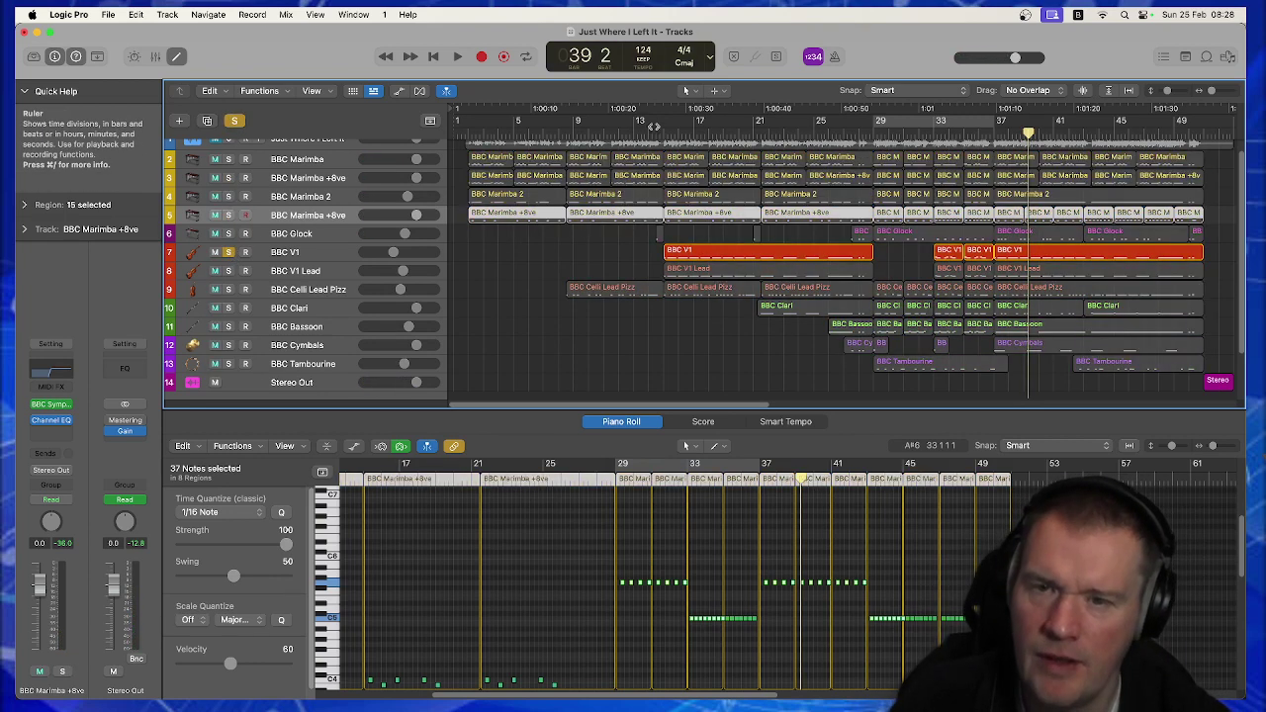
click(662, 132)
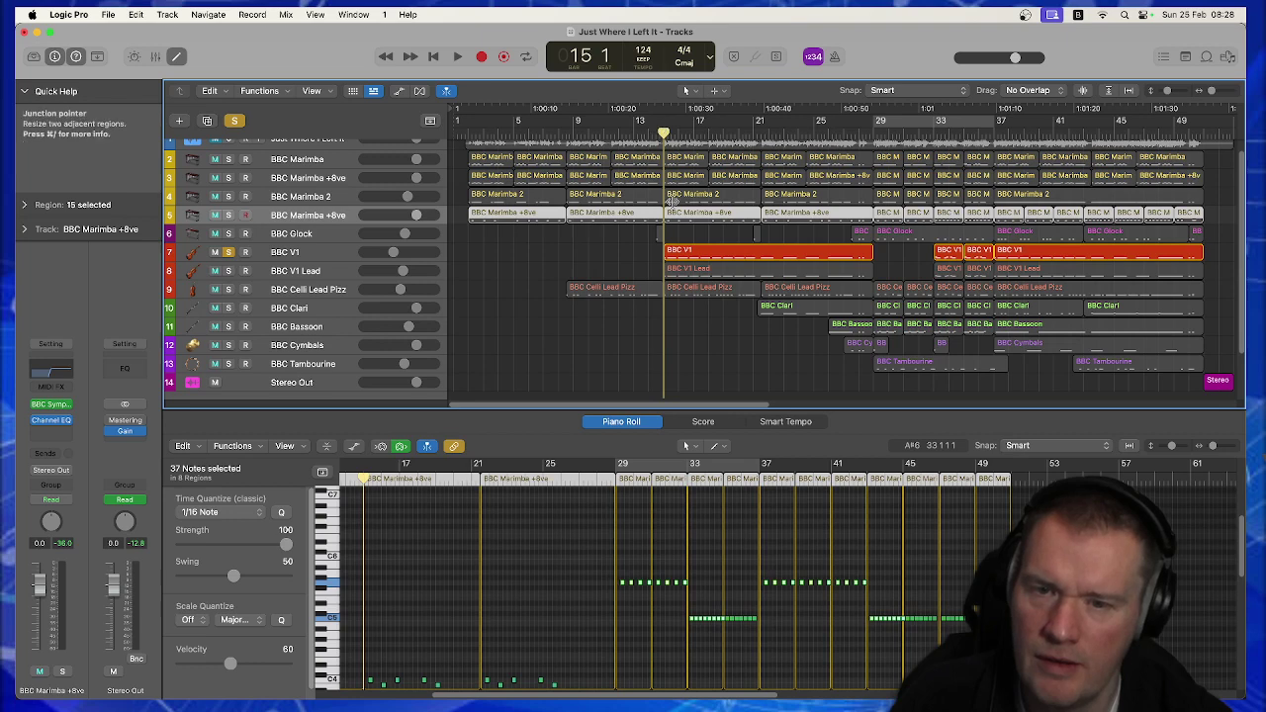
Open the BBC V1 track's BBC Symphony Orchestra instrument, examine its Violins 1 articulations, and close it.
click(330, 256)
click(48, 407)
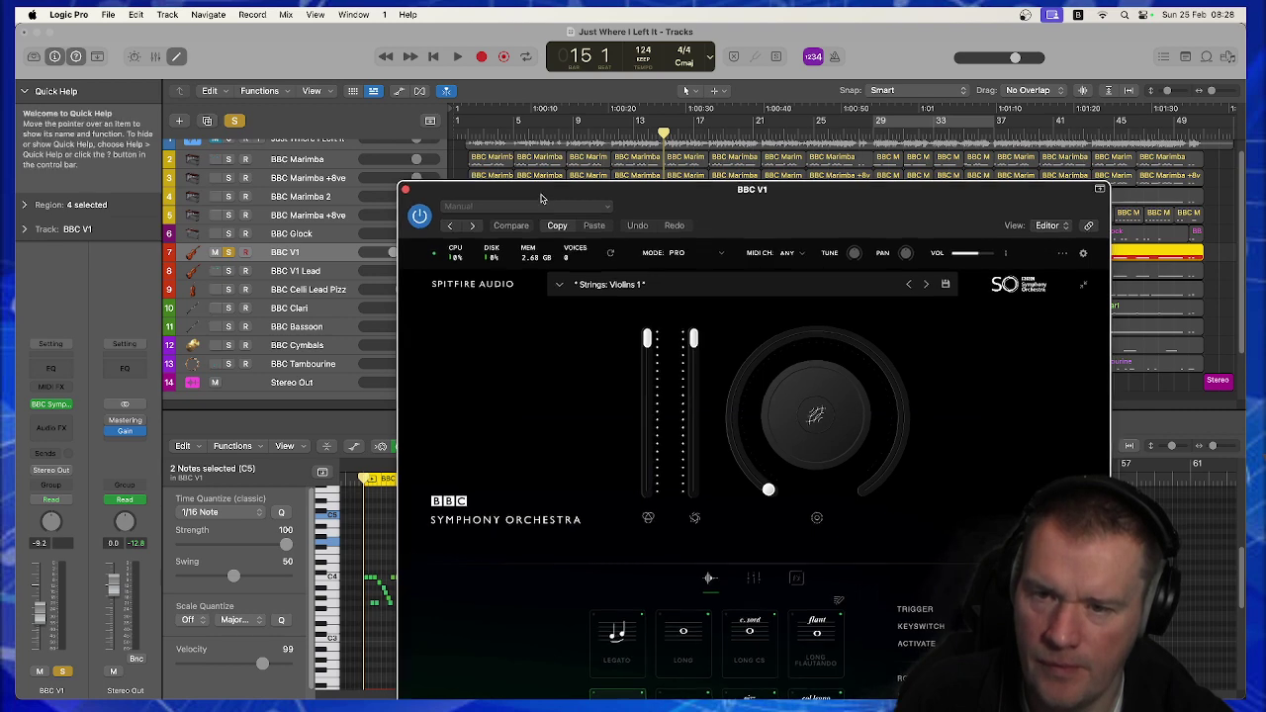
drag(543, 189, 454, 74)
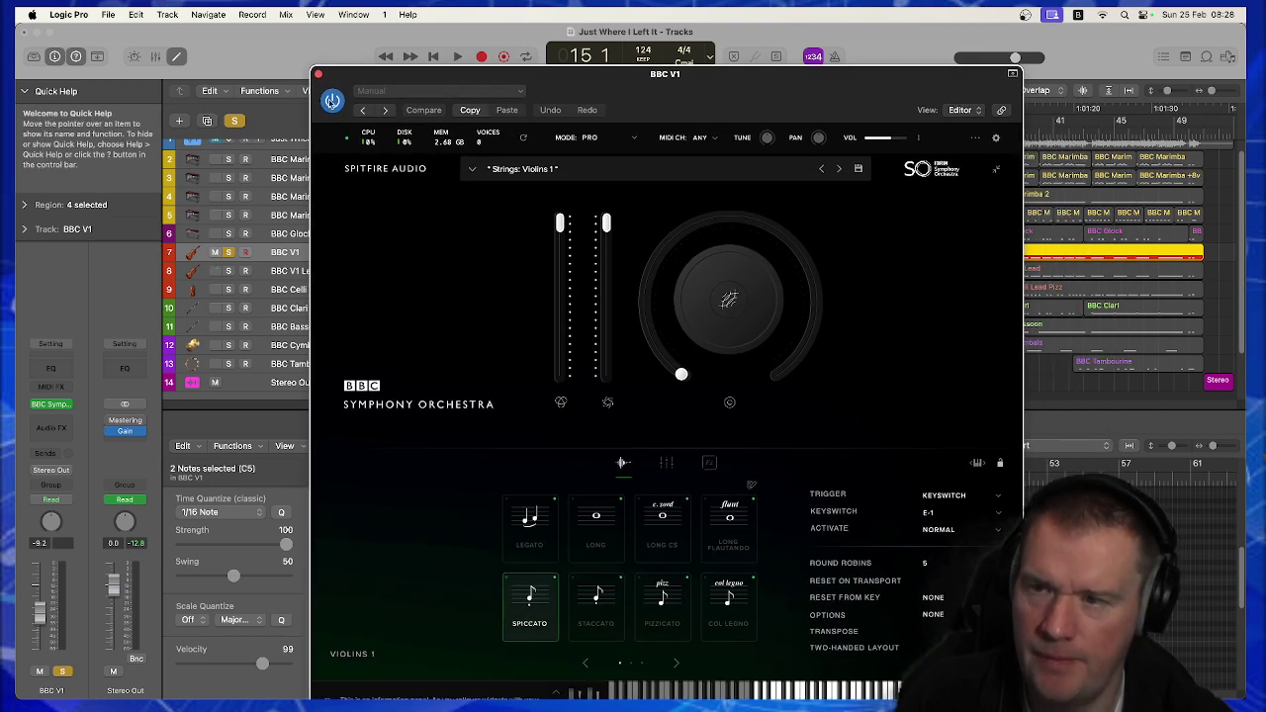
click(317, 75)
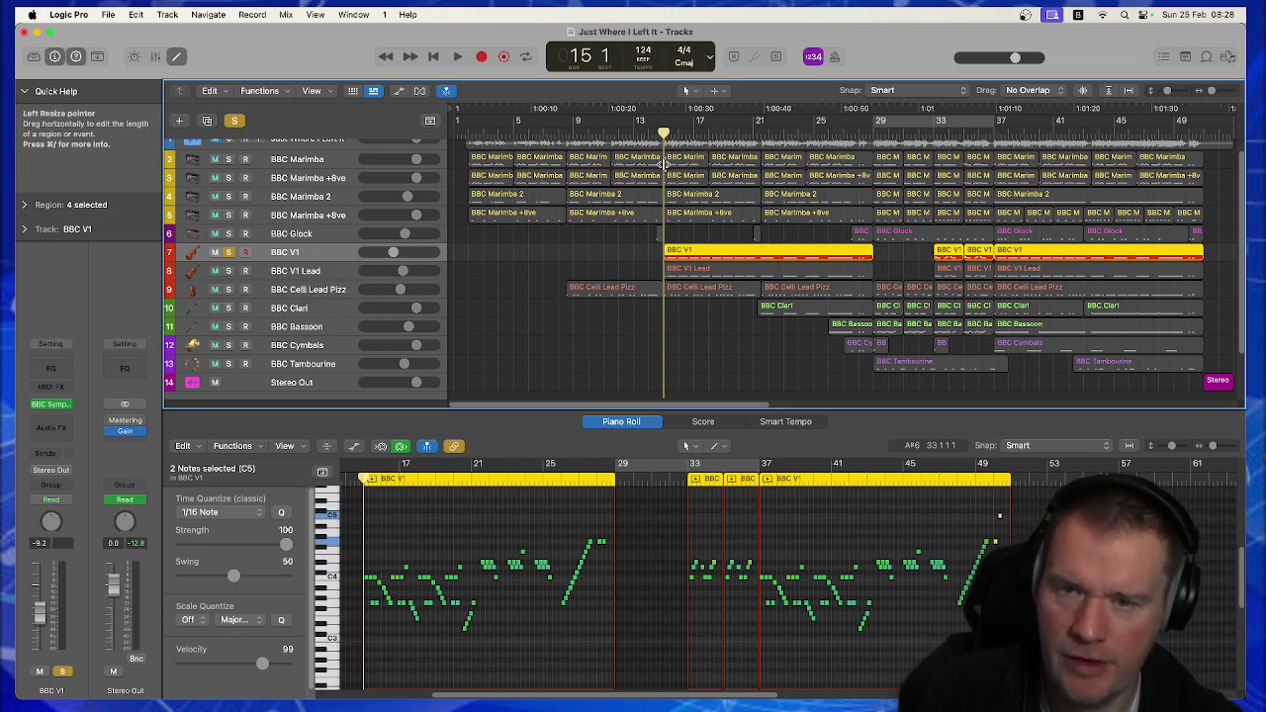
Play the soloed BBC V1 part from bar 15 with its first region's notes zoomed to fit, stopping at bar 18.
key(space)
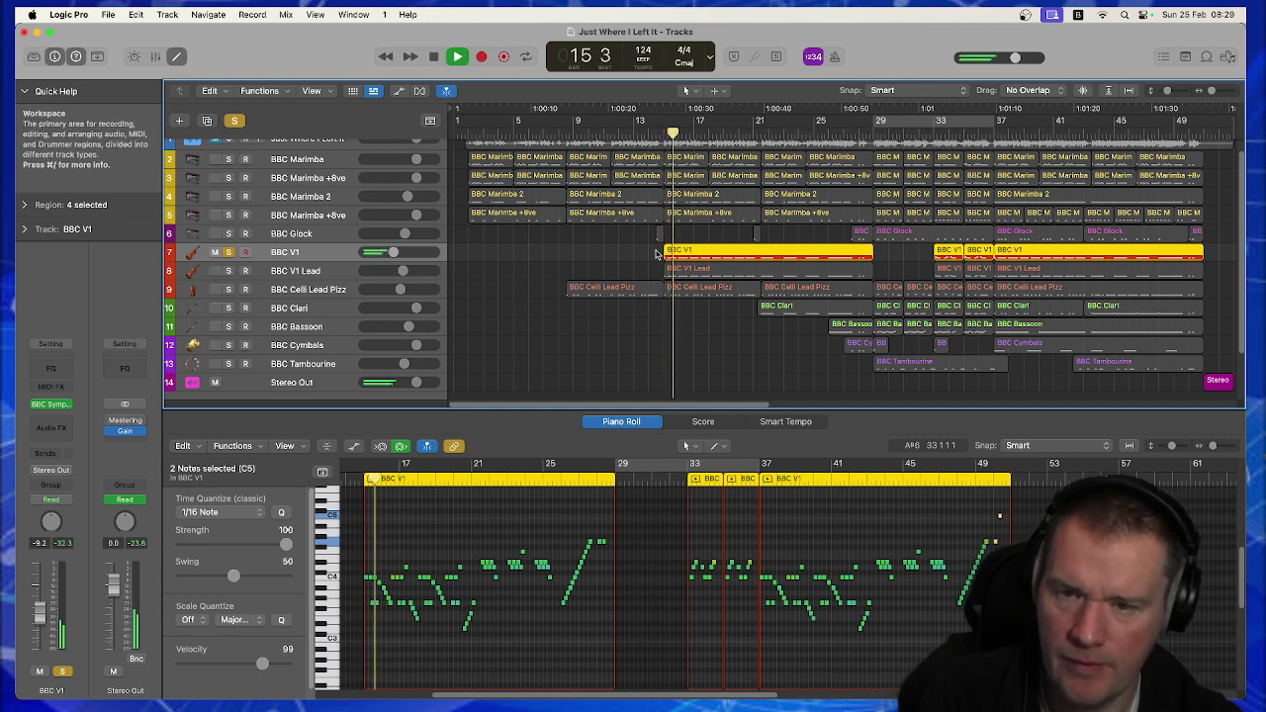
click(678, 252)
click(678, 252)
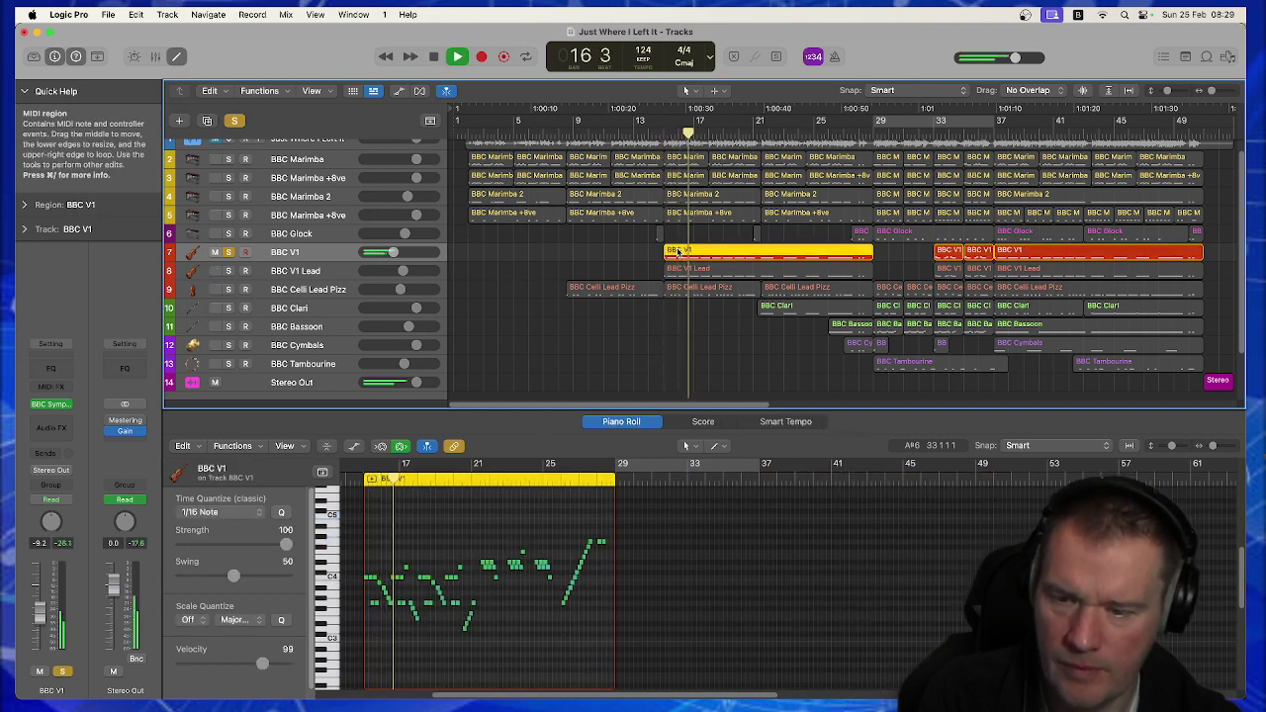
key(z)
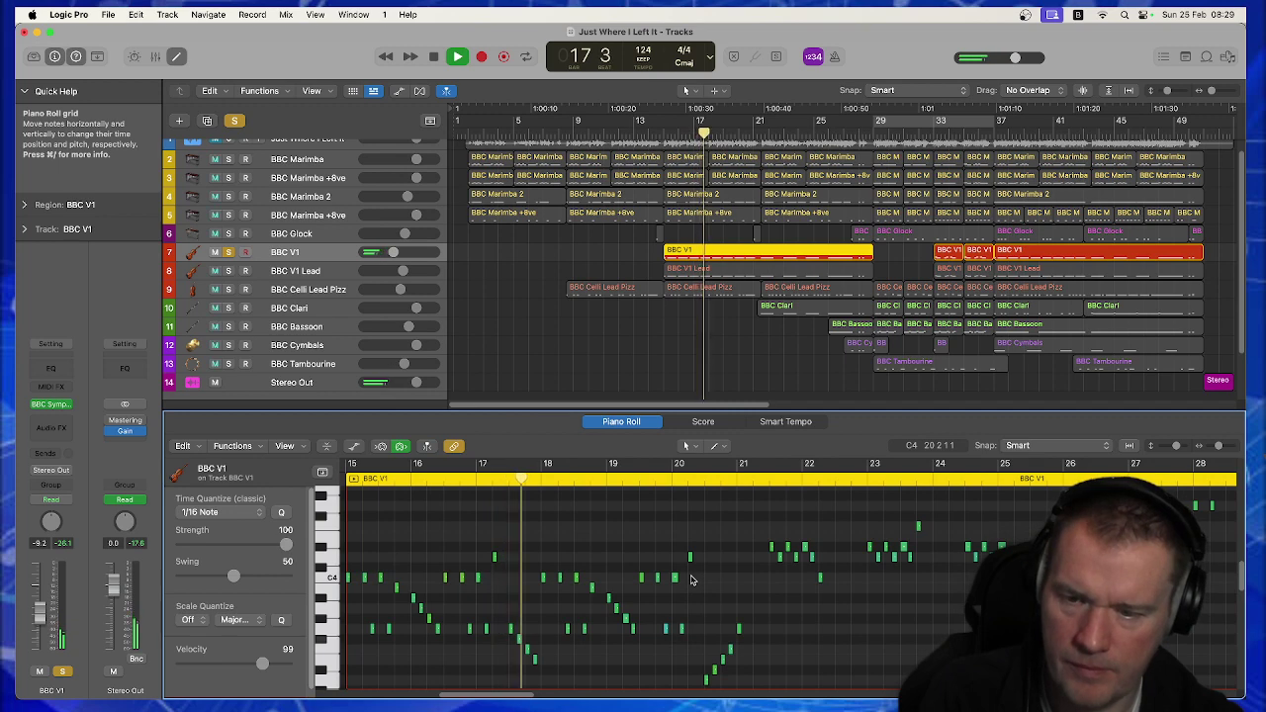
key(space)
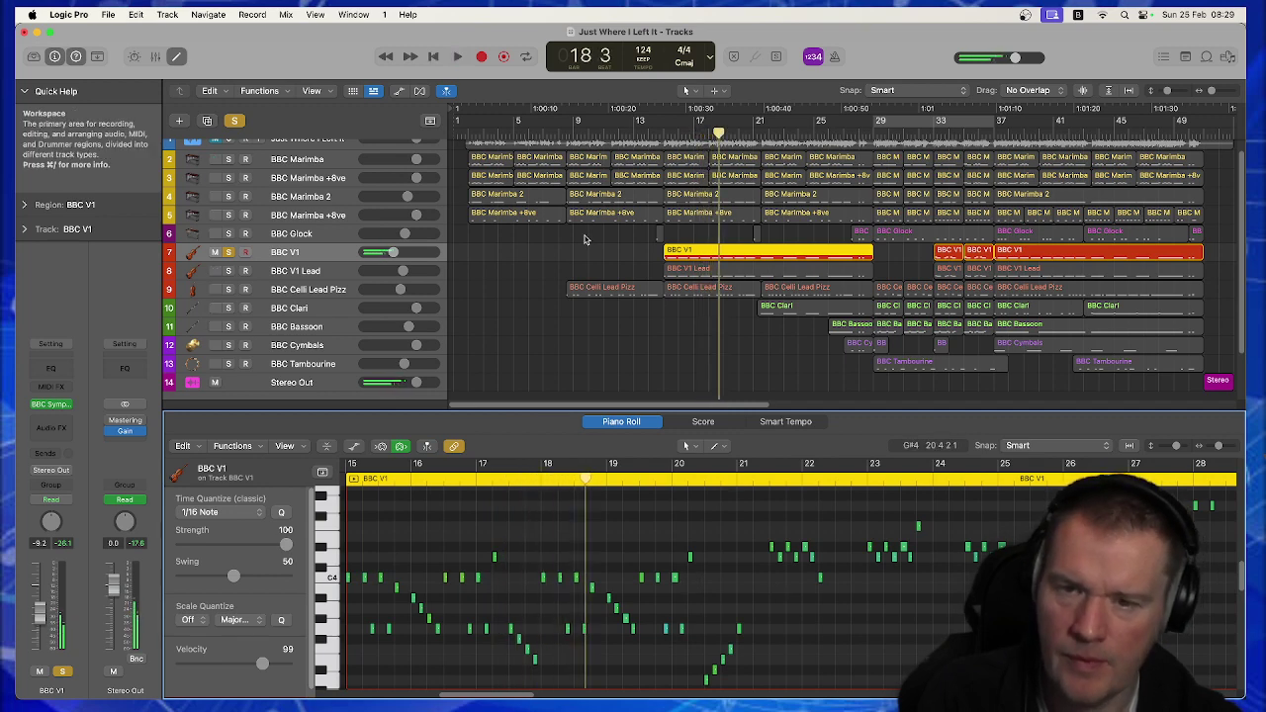
Switch the solo from BBC V1 to BBC V1 Lead and play that part from bar 15 to bar 17.
click(228, 270)
click(228, 252)
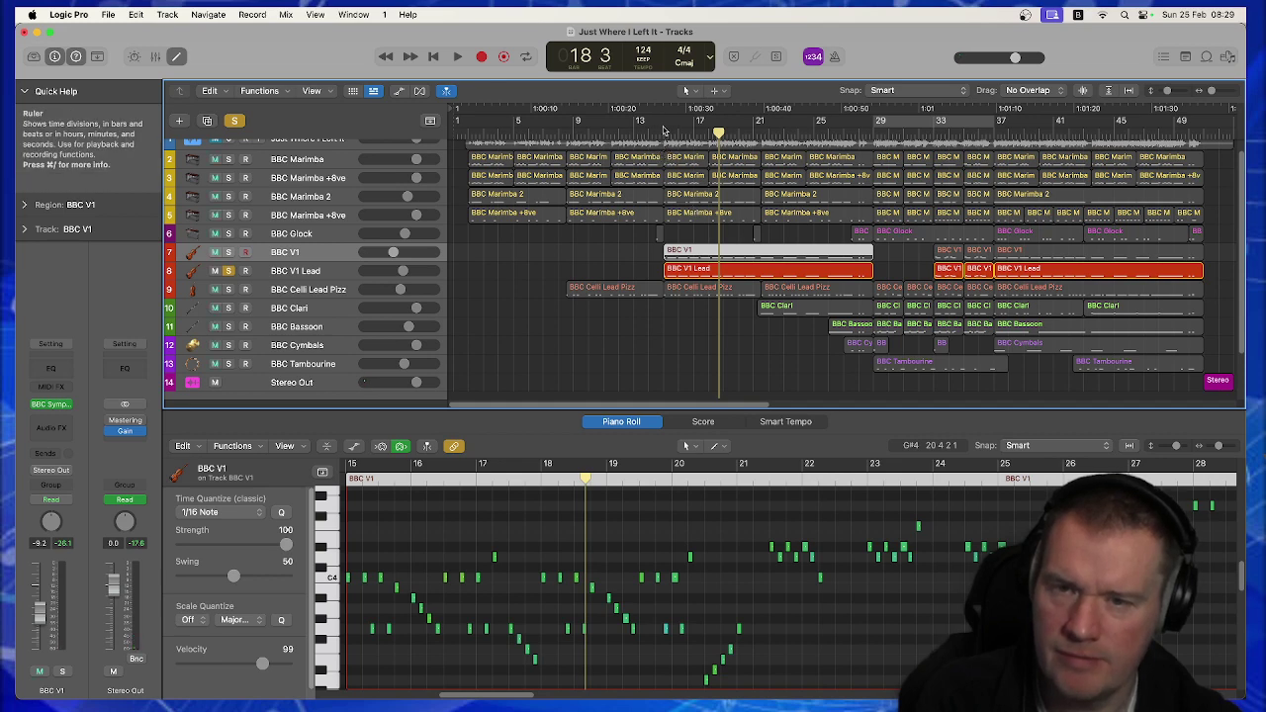
click(664, 130)
key(space)
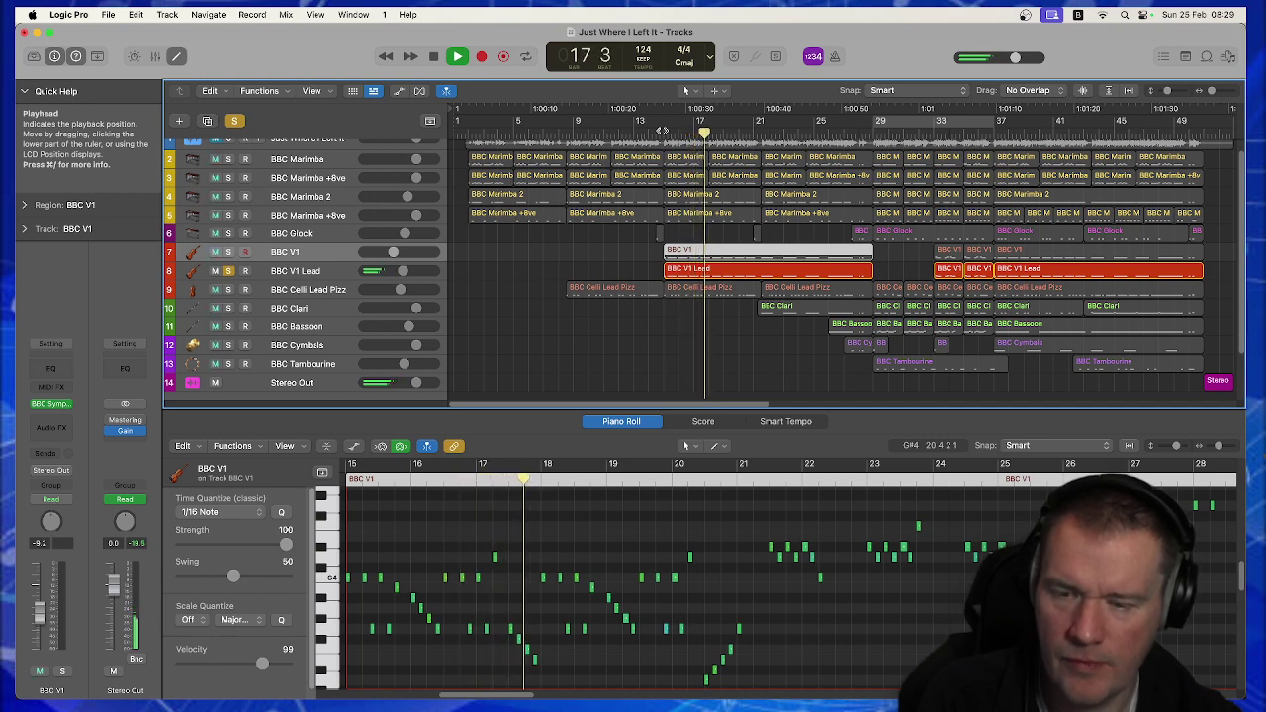
key(space)
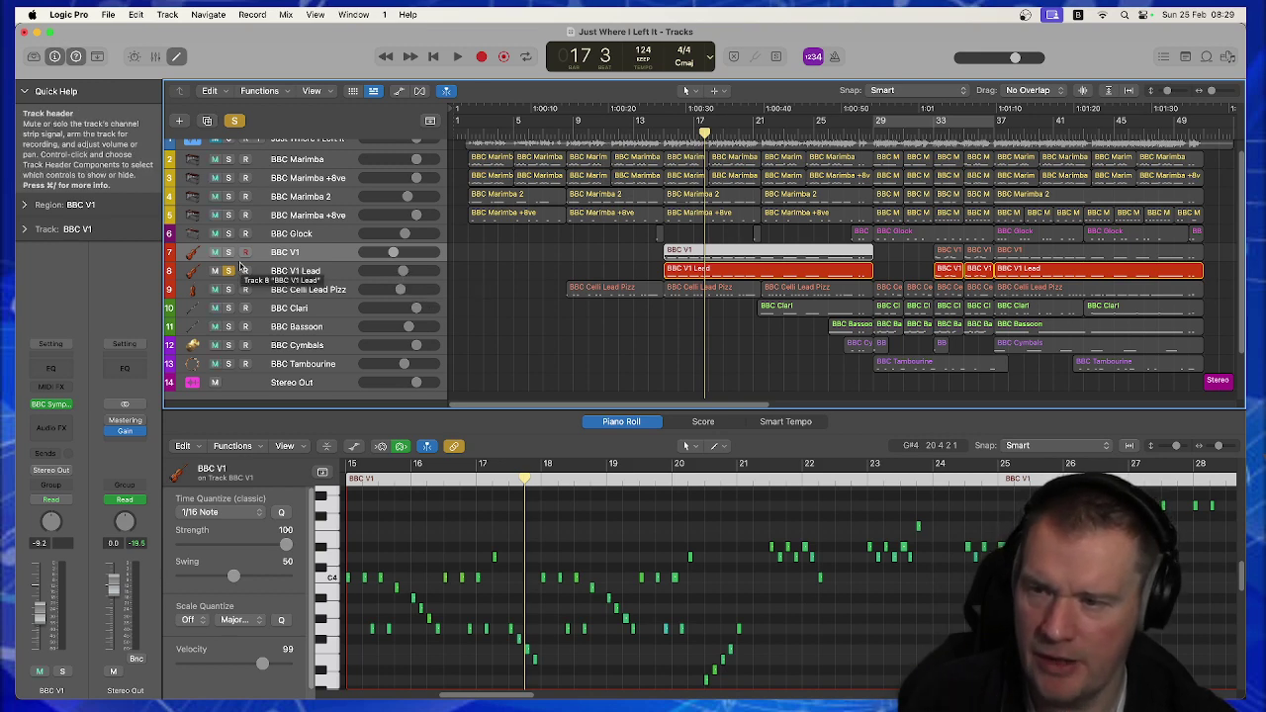
Solo BBC V1 alongside BBC V1 Lead and play both, switching the Lead's solo off and on to compare, stopping at bar 21.
click(284, 253)
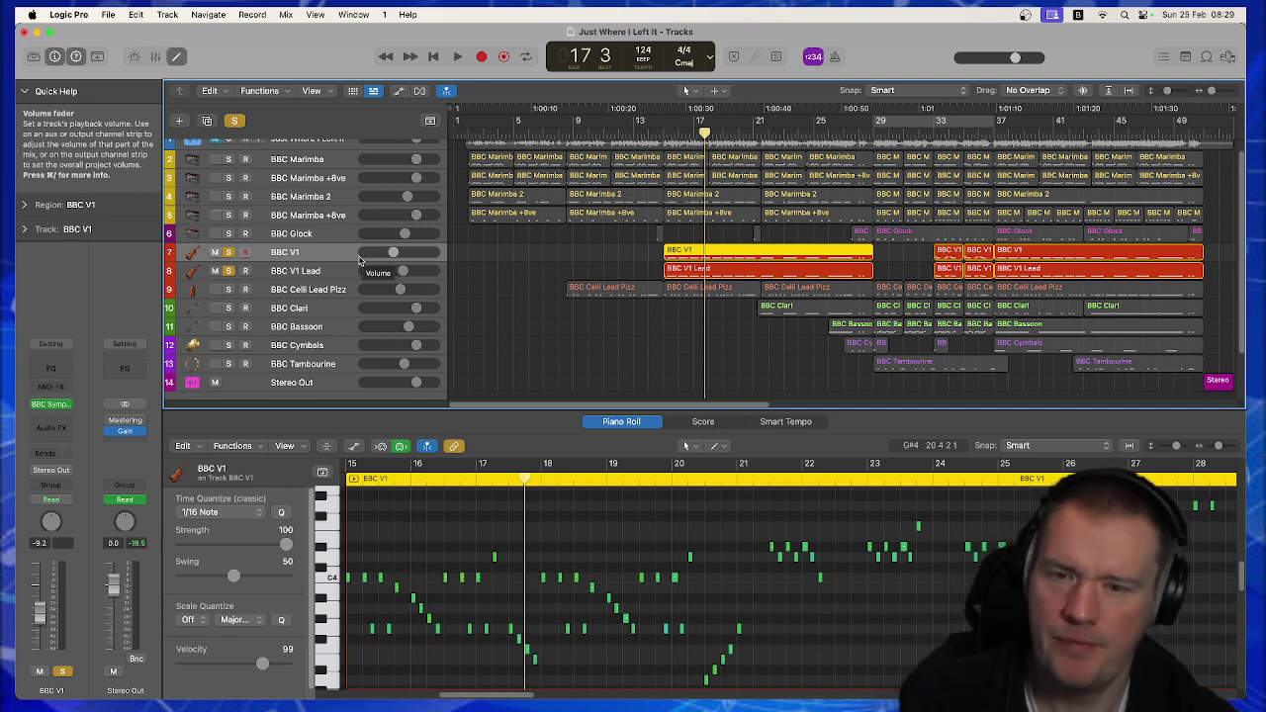
key(shift+space)
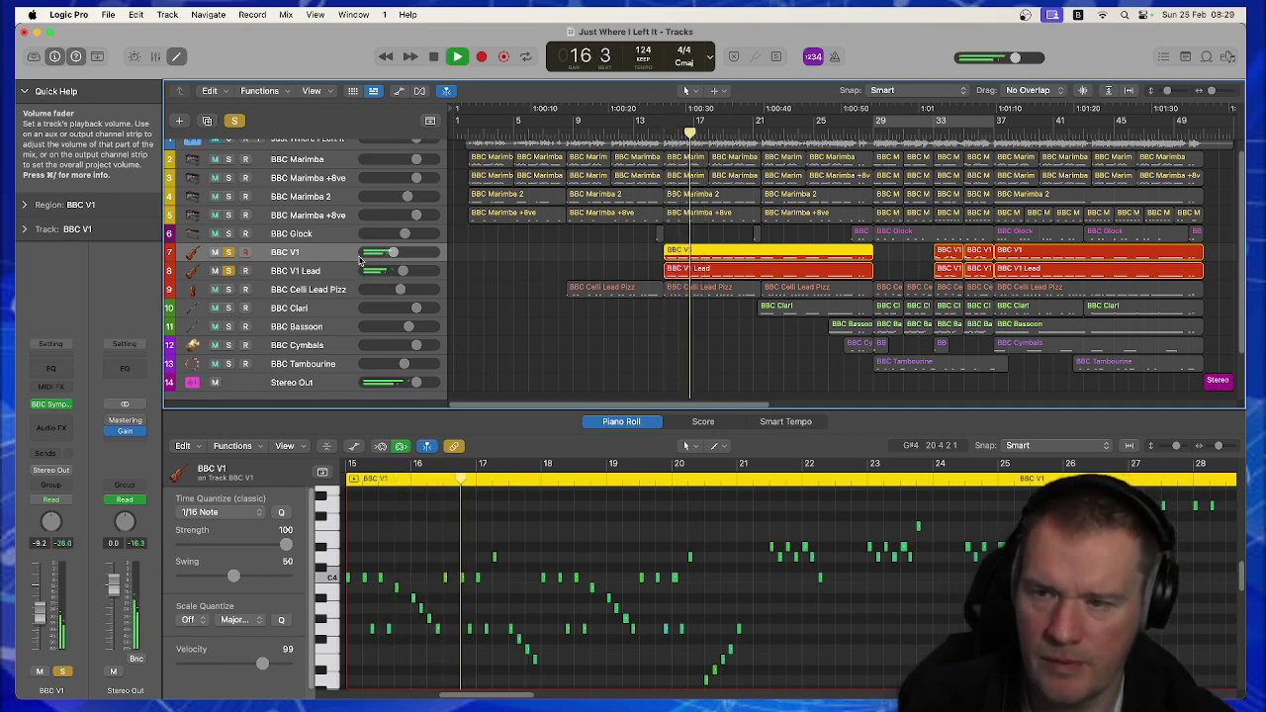
click(228, 271)
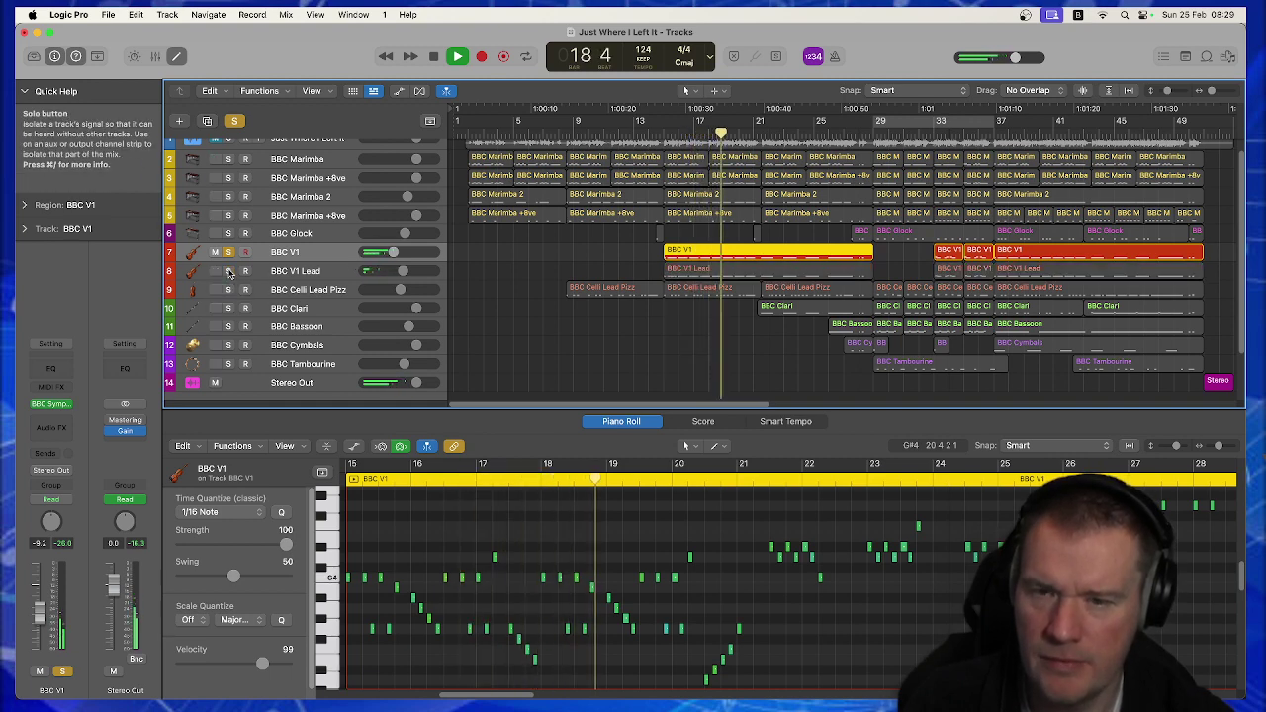
click(229, 271)
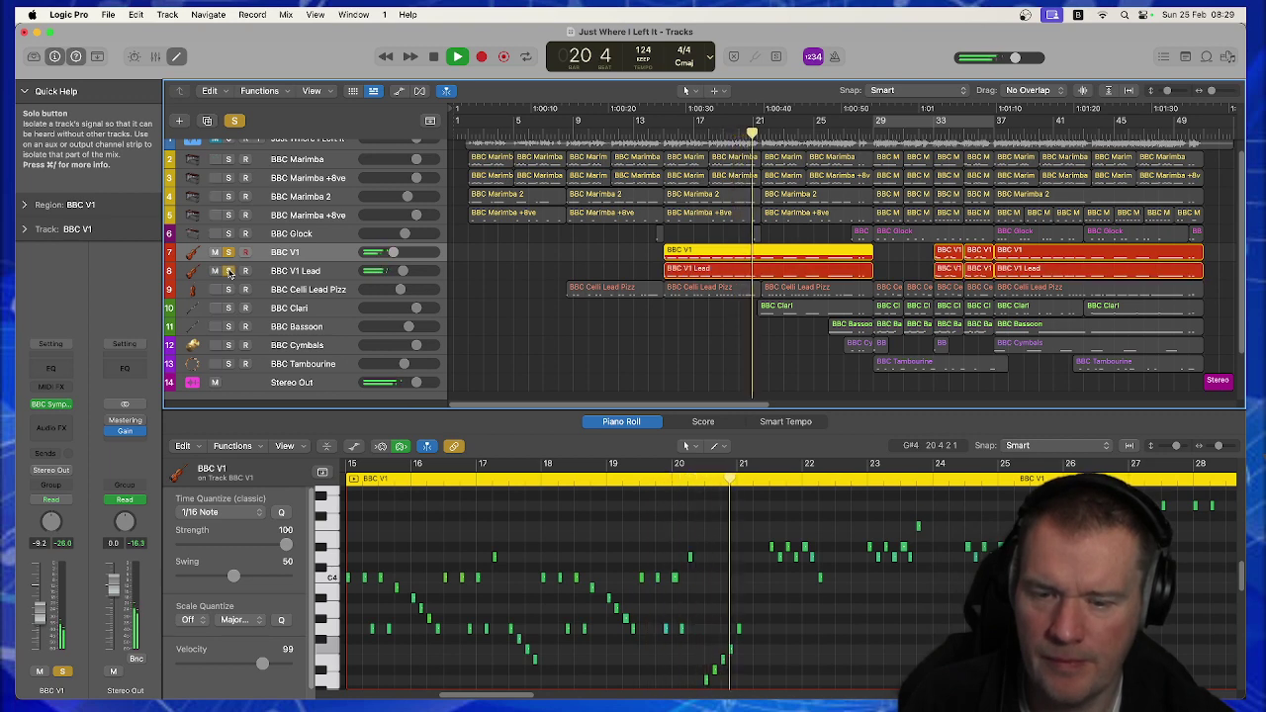
key(space)
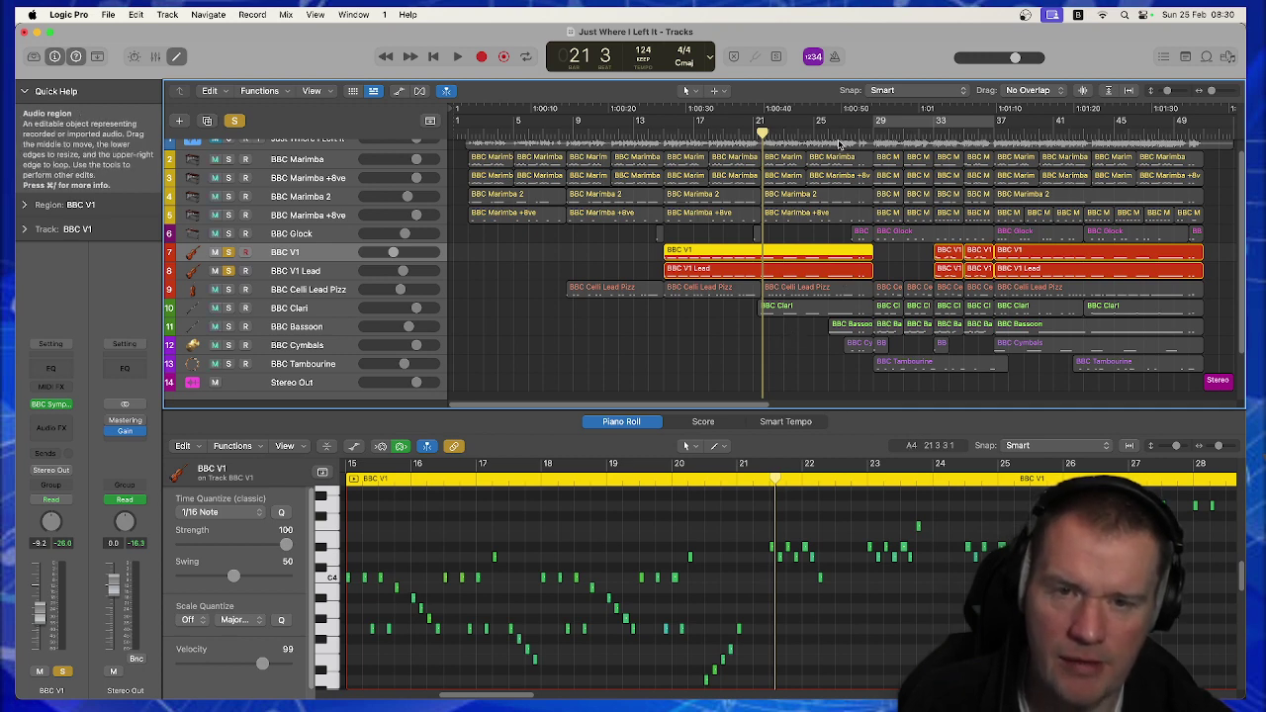
Play the two soloed violin parts from about bar 27 to bar 28, and clear both solos.
click(844, 133)
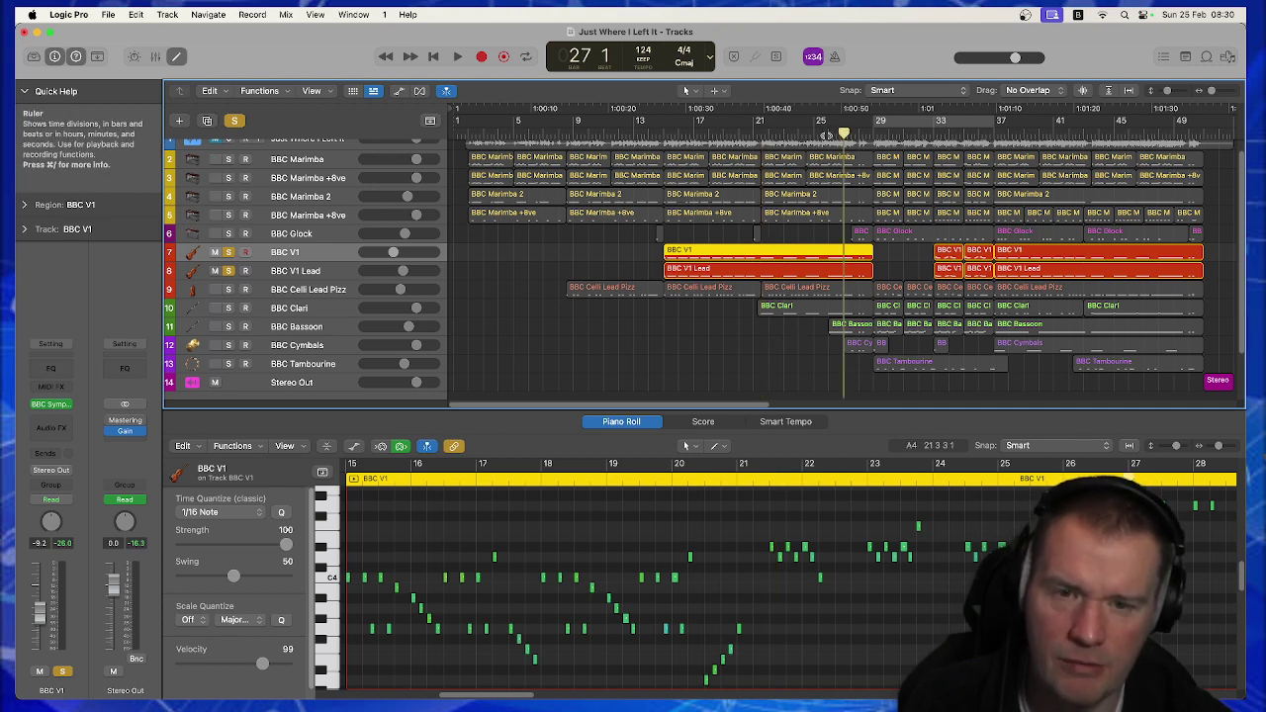
click(827, 133)
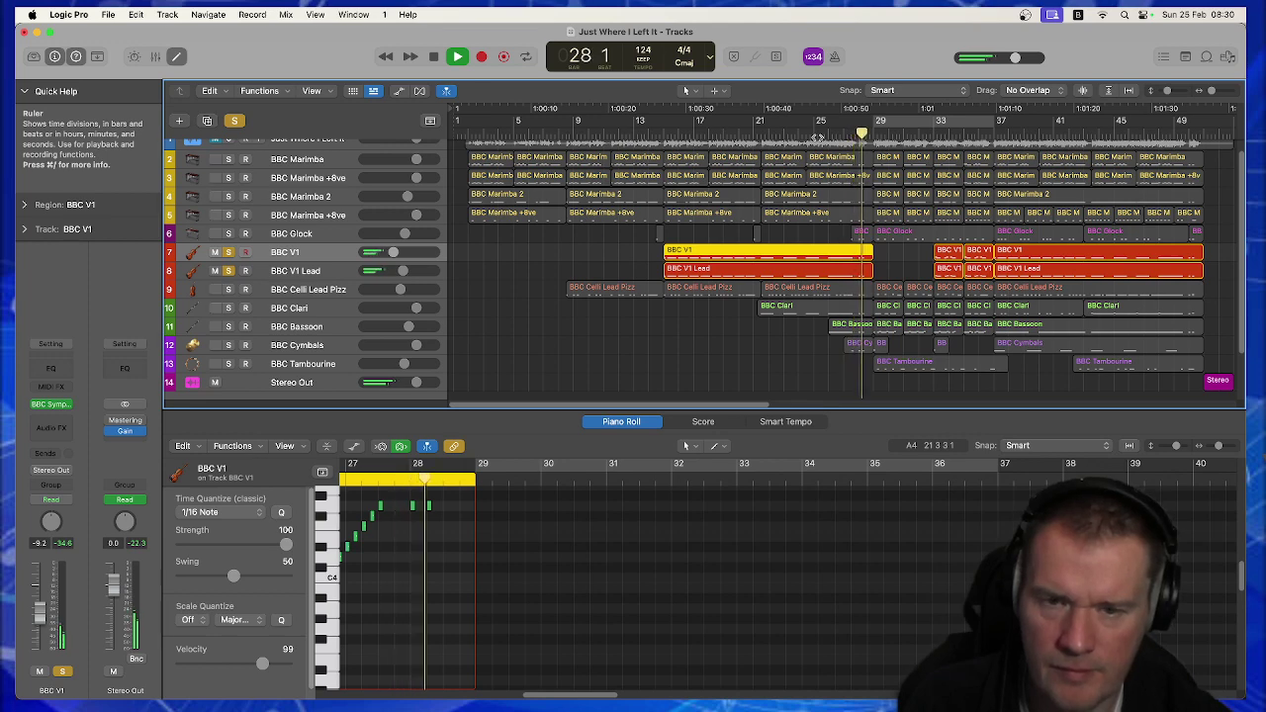
key(space)
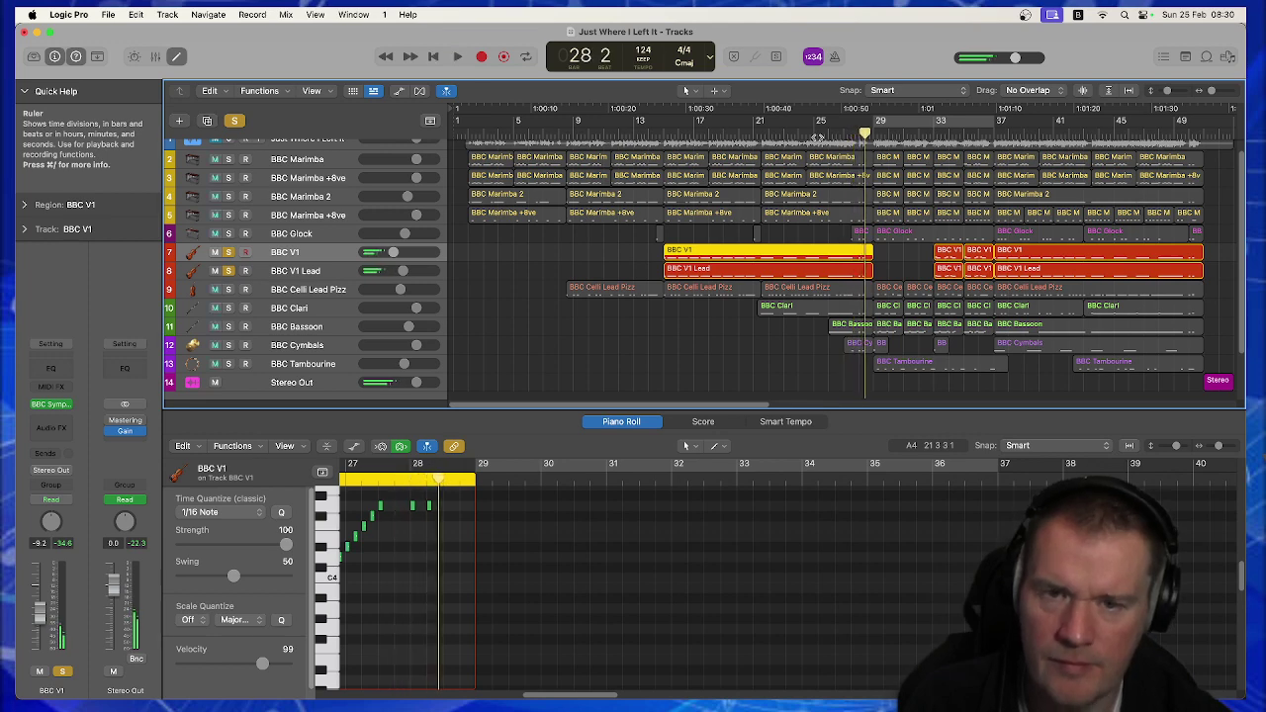
click(228, 253)
Select the BBC Celli Lead Pizz track and play the full mix from bar 9, with the celli notes zoomed to fit.
click(337, 289)
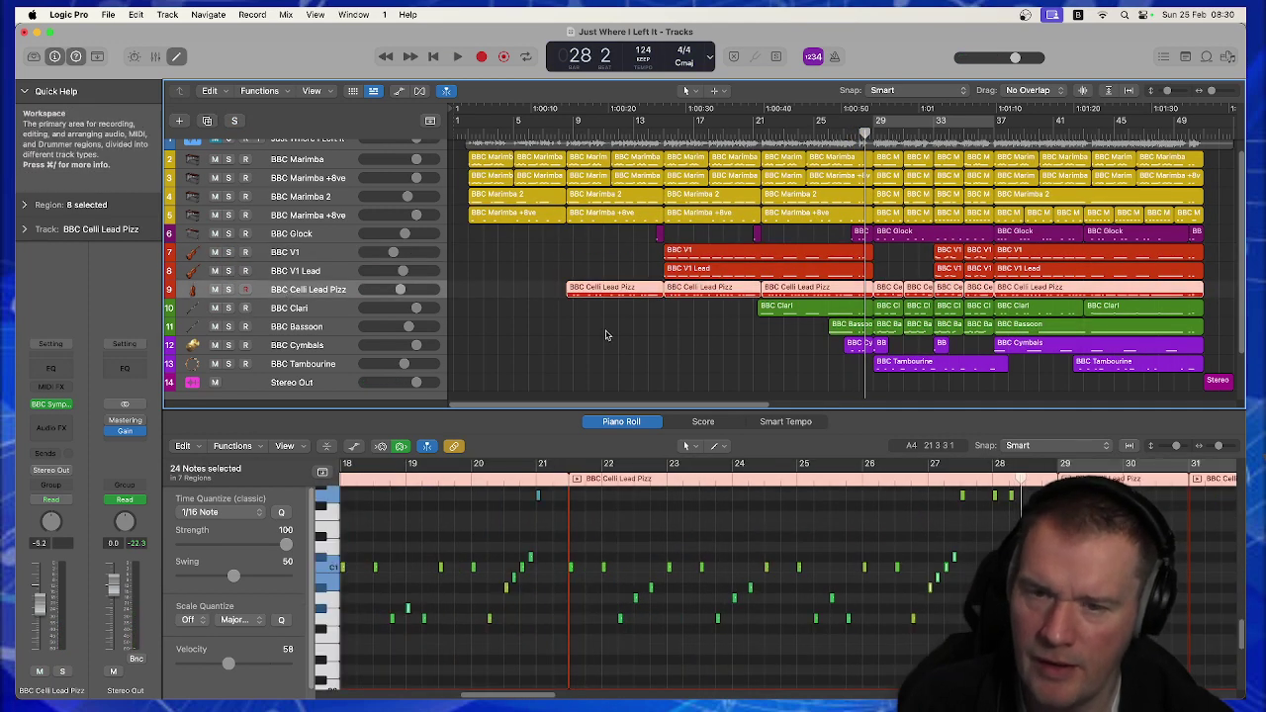
double_click(567, 133)
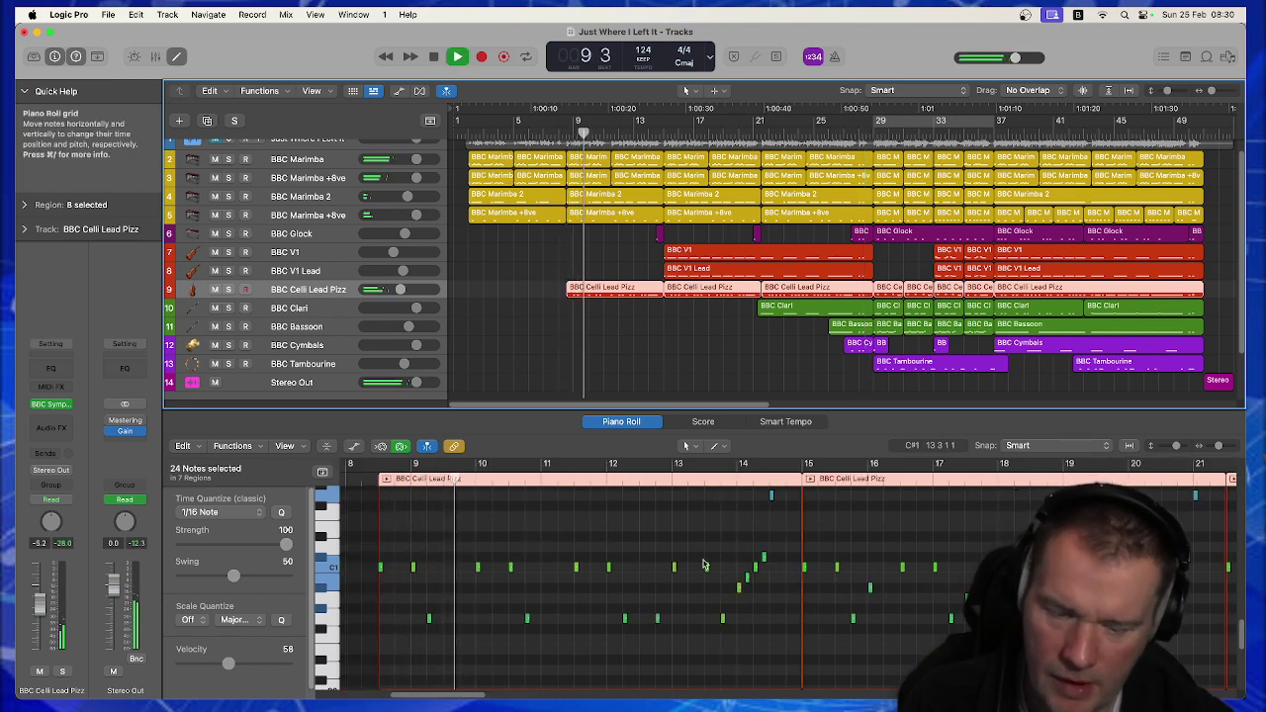
click(679, 592)
key(z)
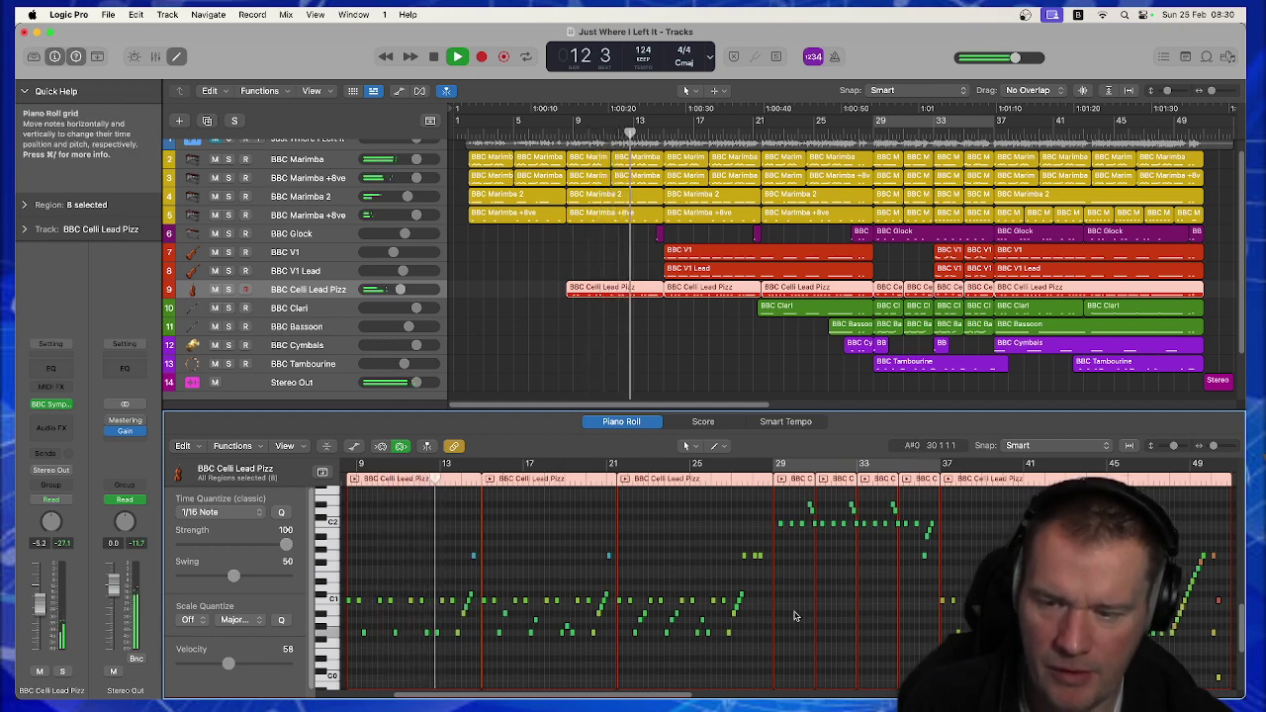
scroll(806, 608, up, 2)
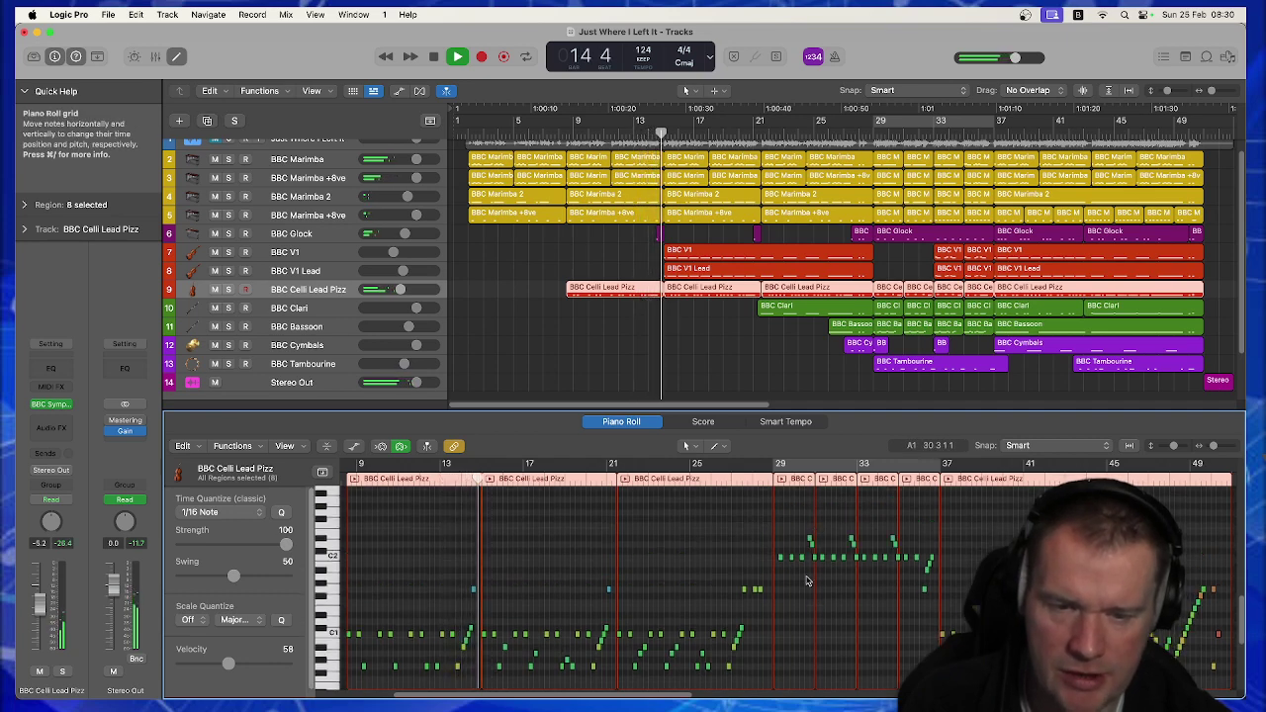
scroll(806, 604, down, 2)
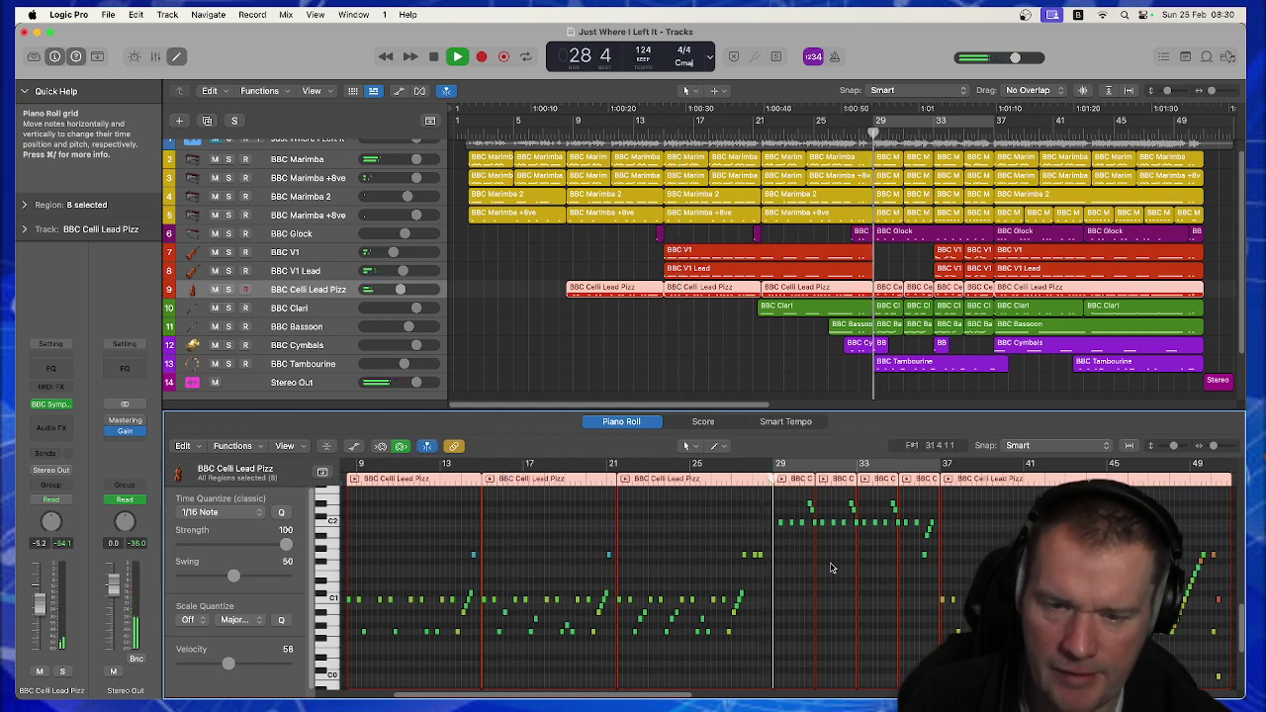
scroll(882, 614, up, 1)
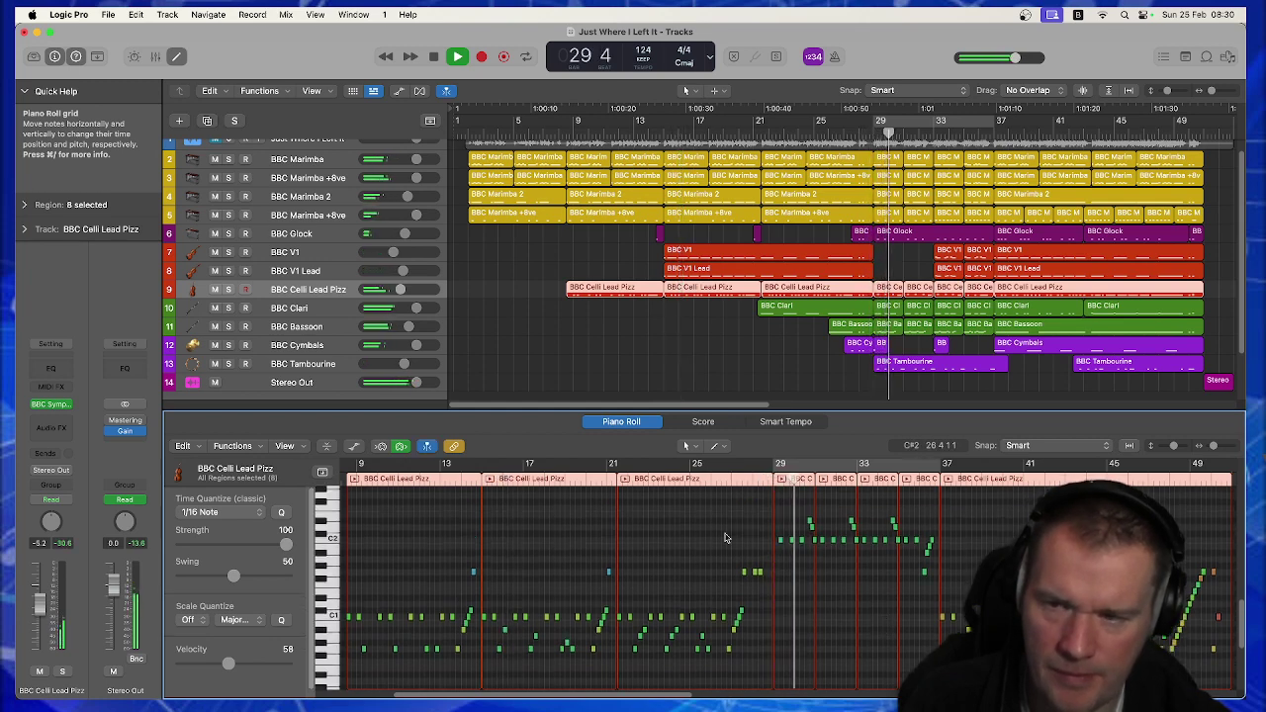
Solo BBC Celli Lead Pizz, jump ahead to about bar 37, play to bar 50, and clear the solo.
click(228, 288)
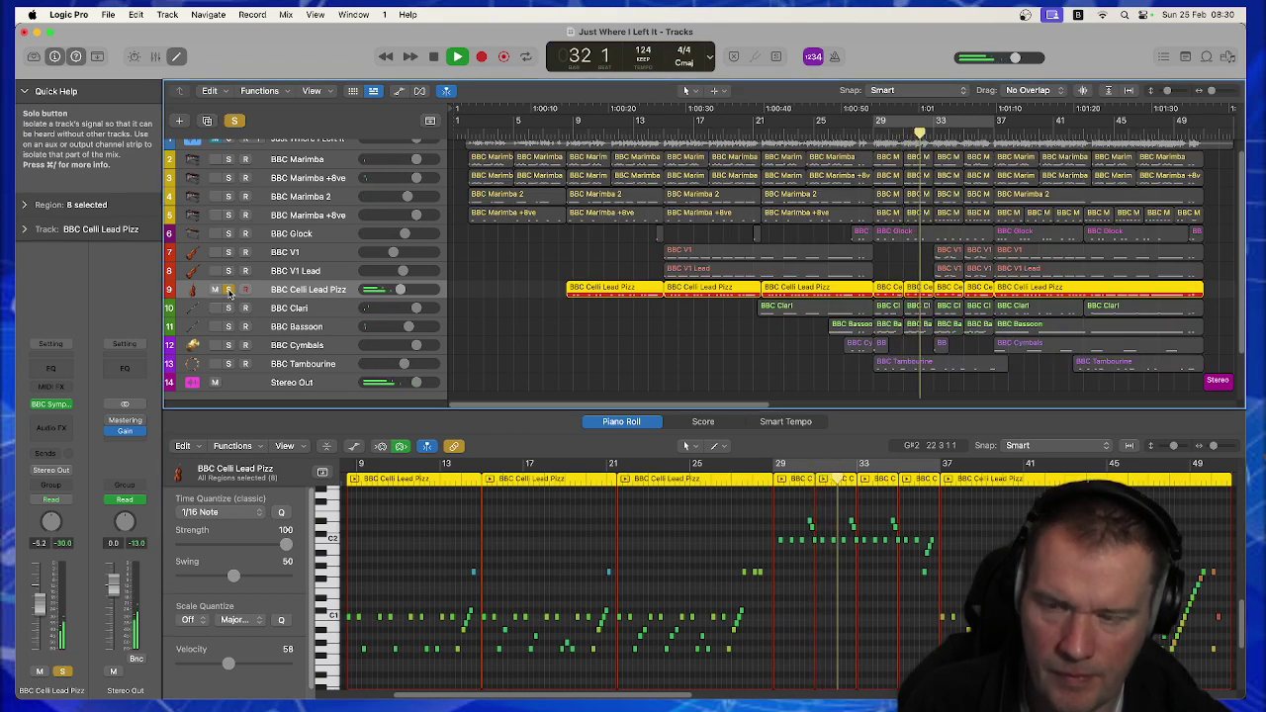
click(936, 479)
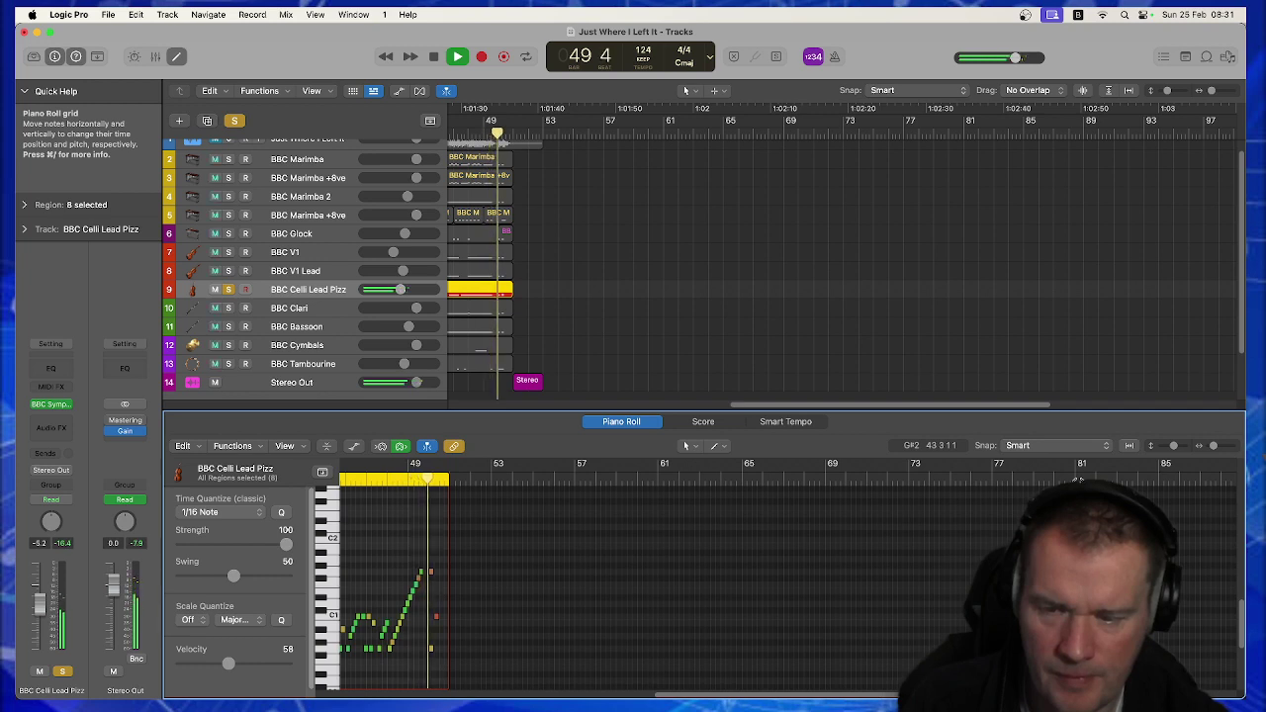
key(space)
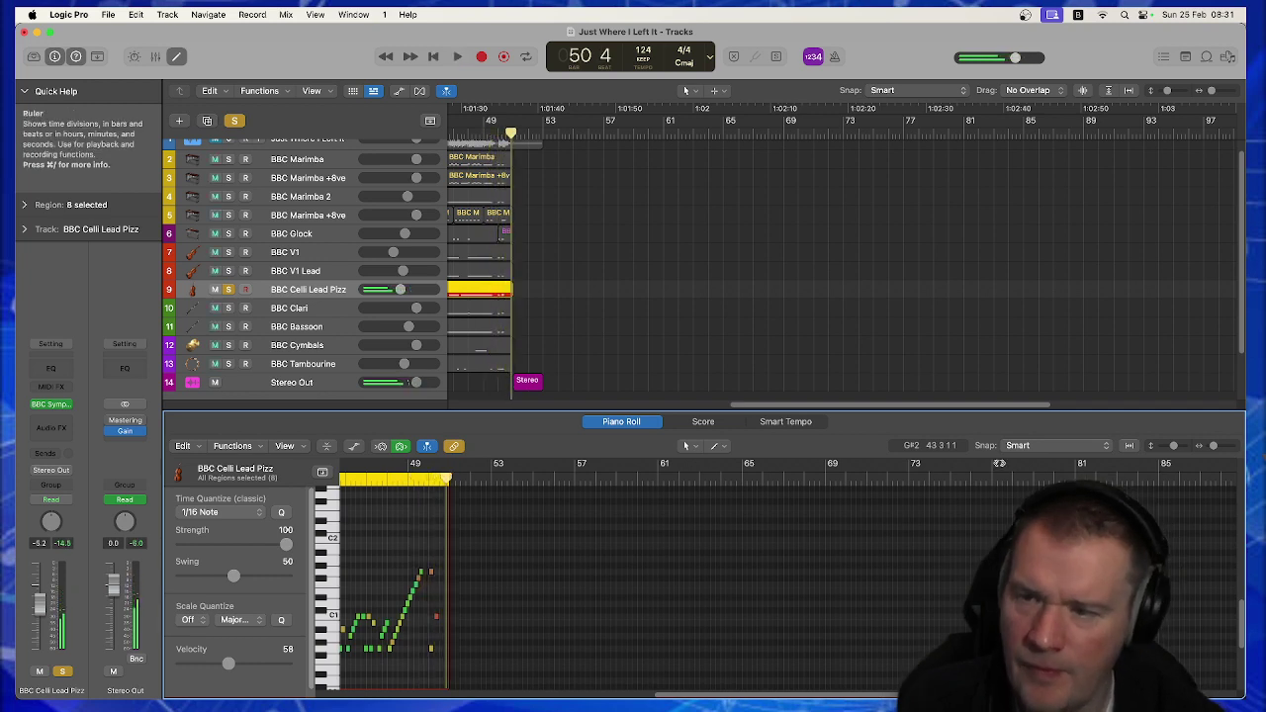
click(229, 290)
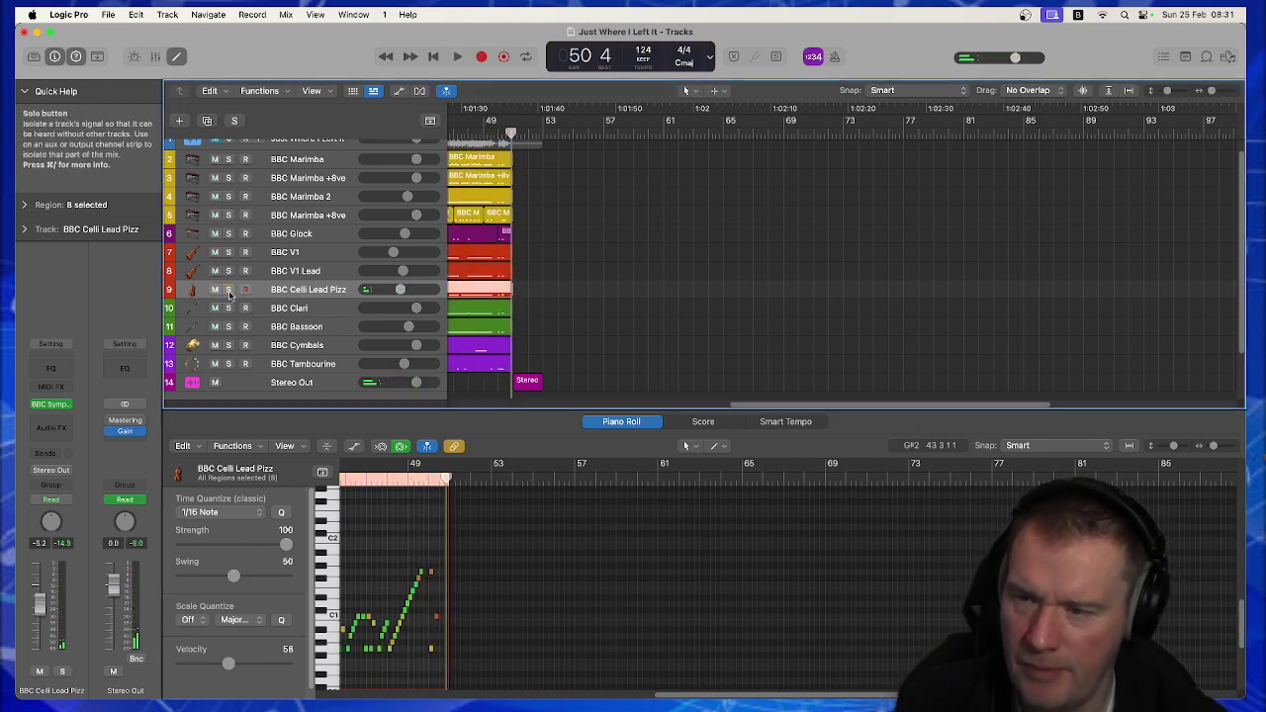
Select the BBC Clari track, examine its notes from bar 21, and play the full mix from bar 21.
click(282, 308)
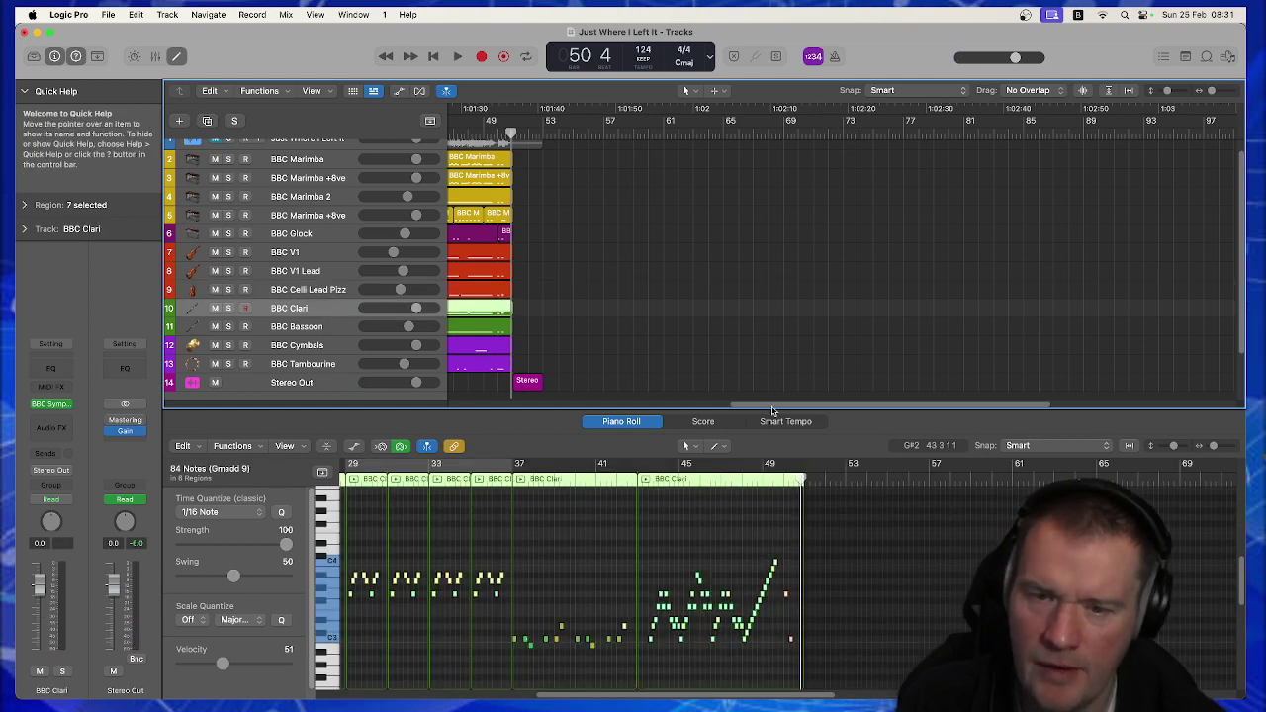
drag(772, 407, 506, 405)
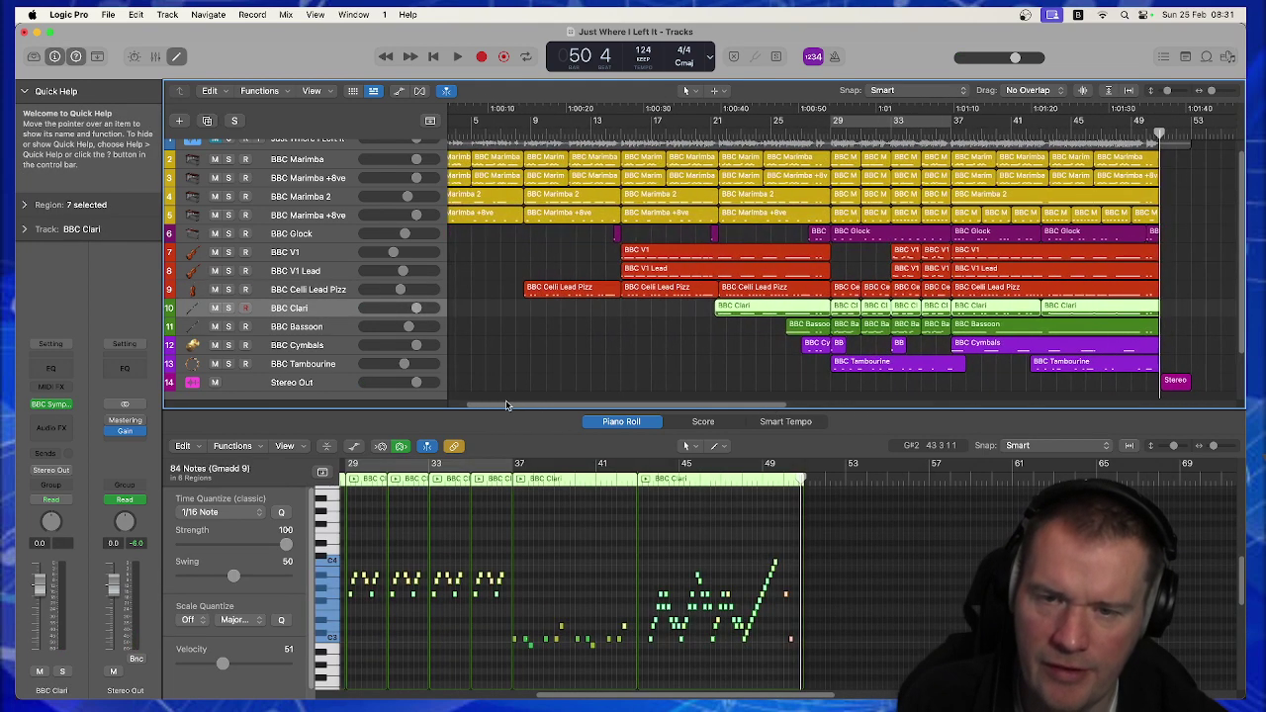
click(720, 134)
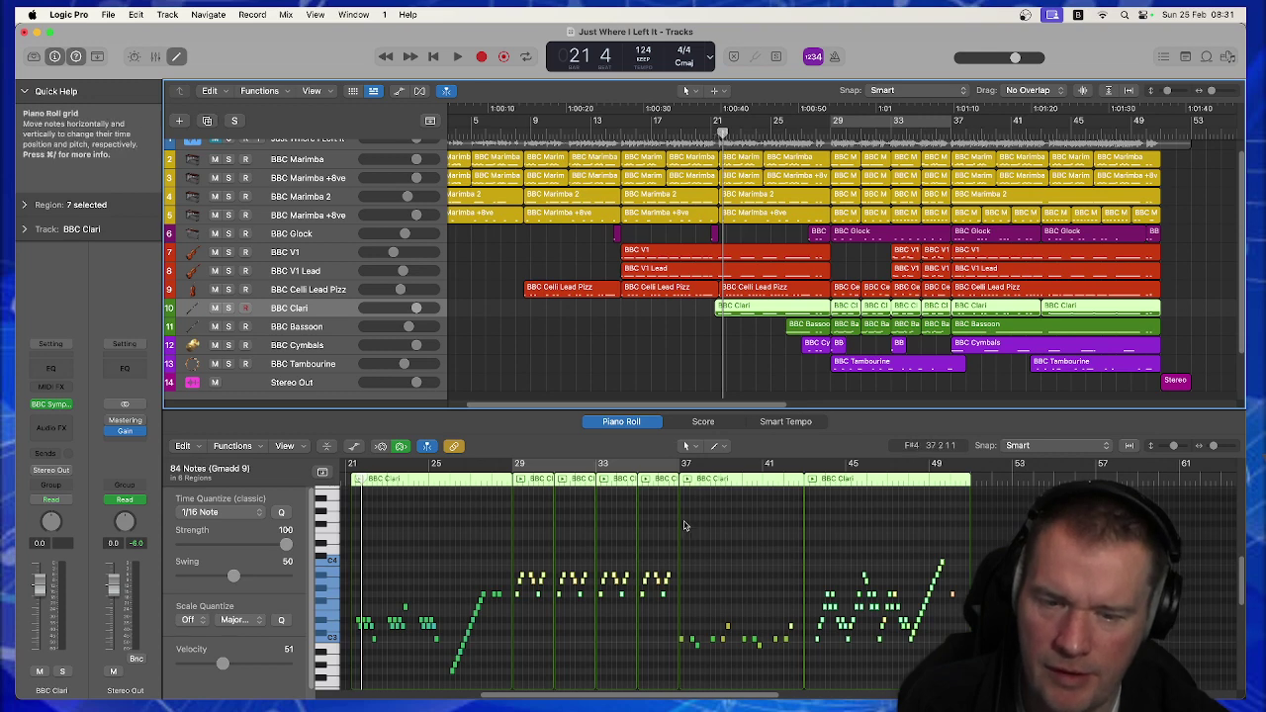
scroll(465, 496, left, 5)
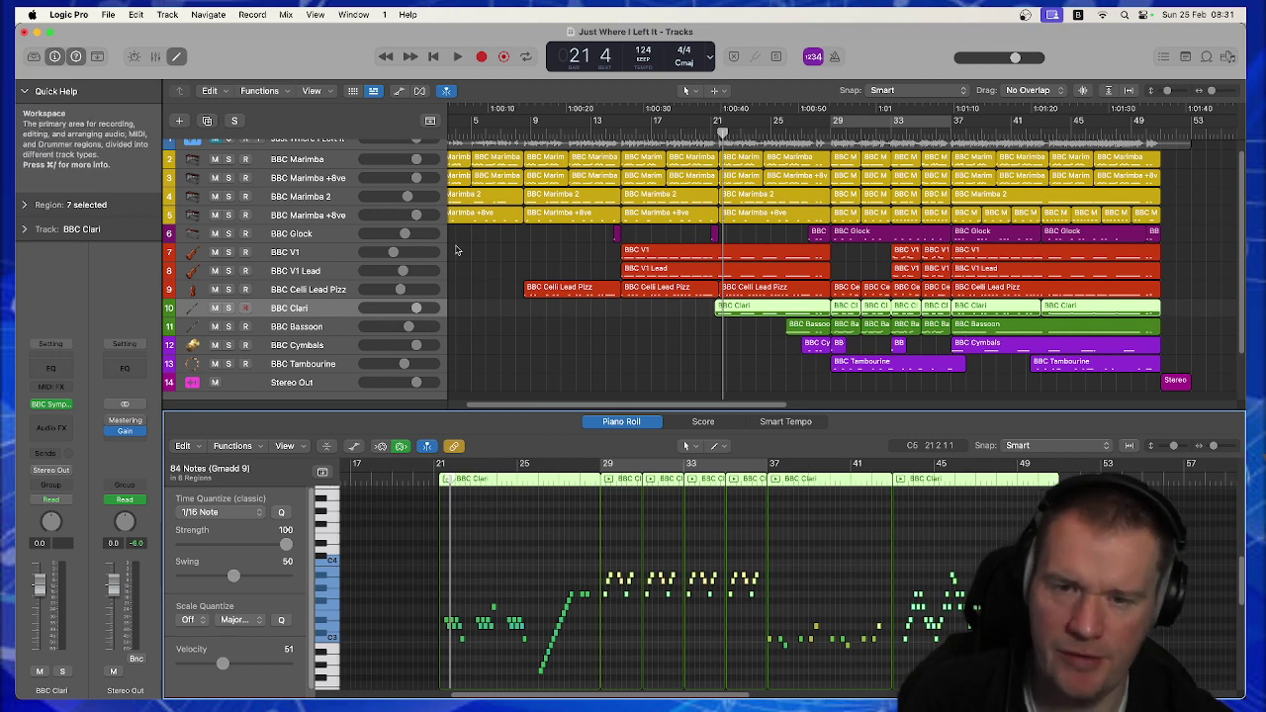
key(space)
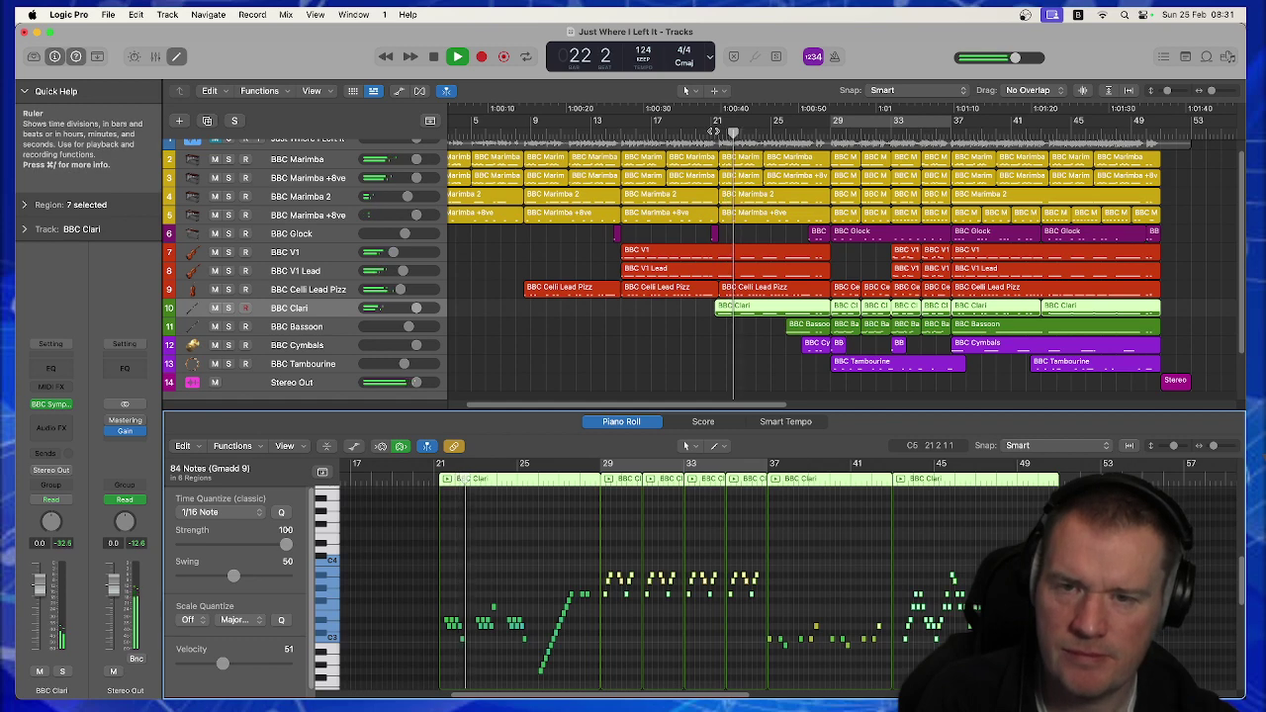
click(713, 132)
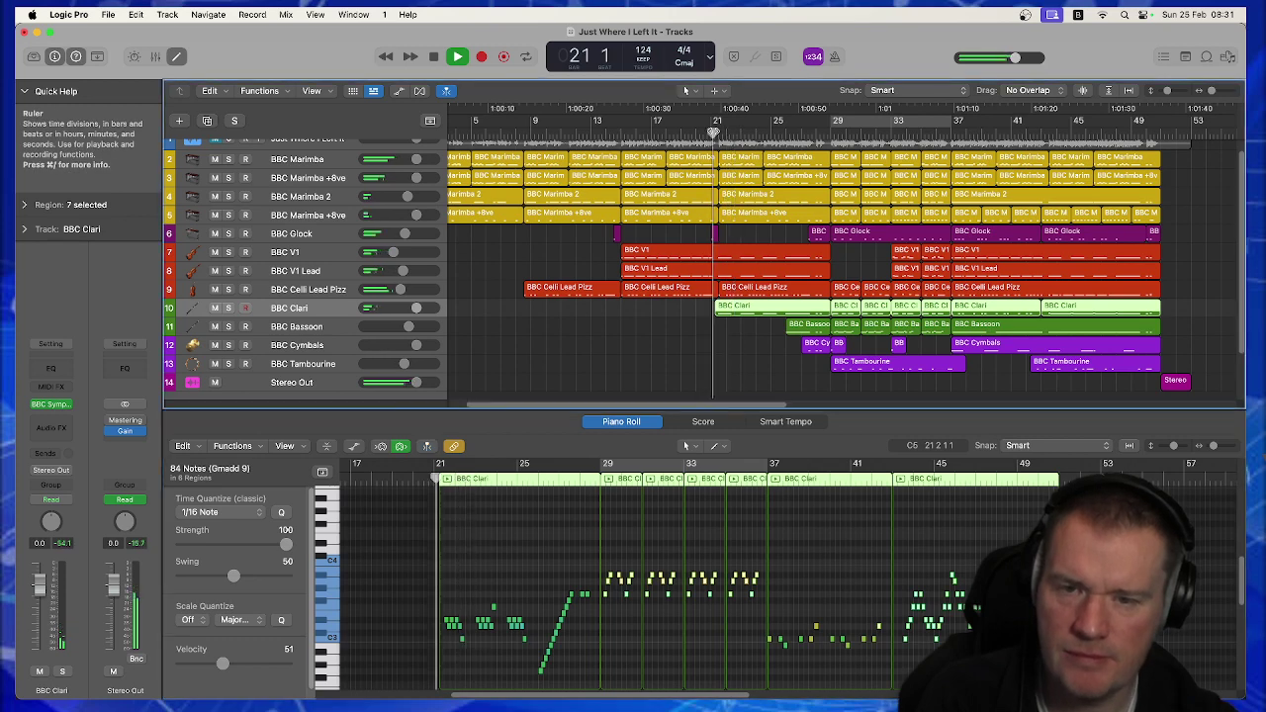
Solo BBC Clari during playback, switch the solo off and on to compare with the full mix, and stop at bar 35.
click(228, 308)
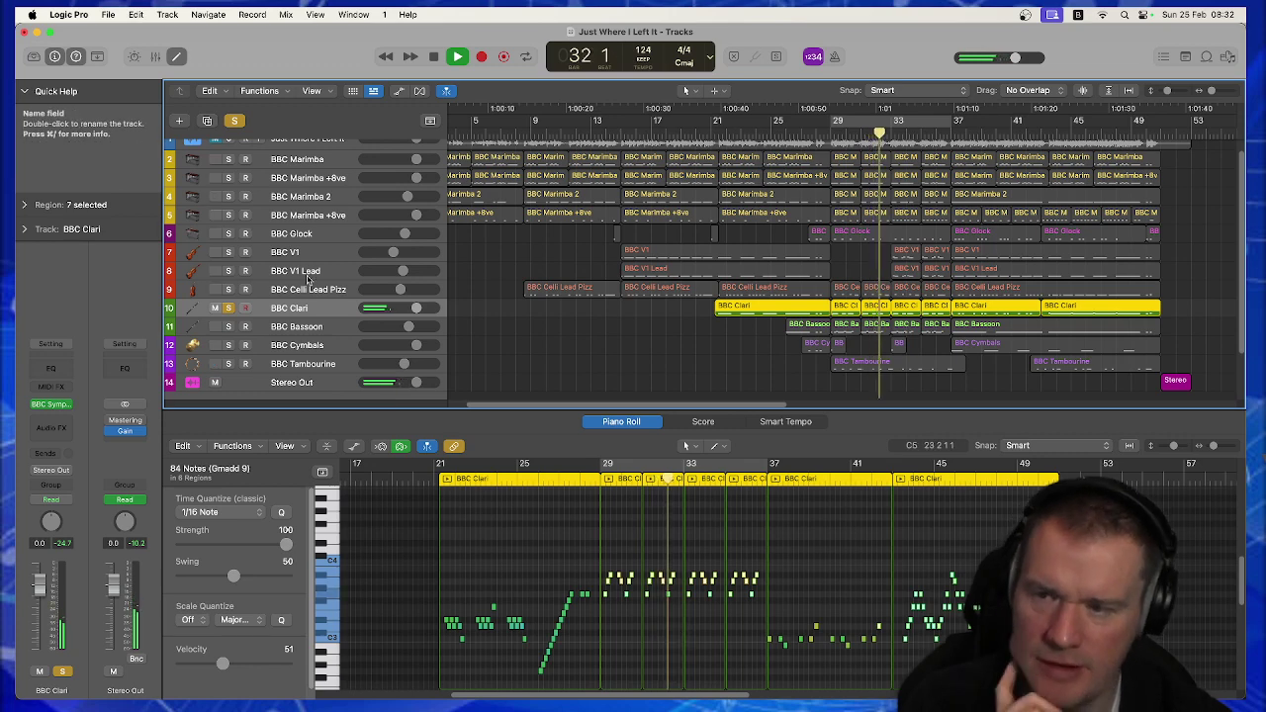
click(227, 308)
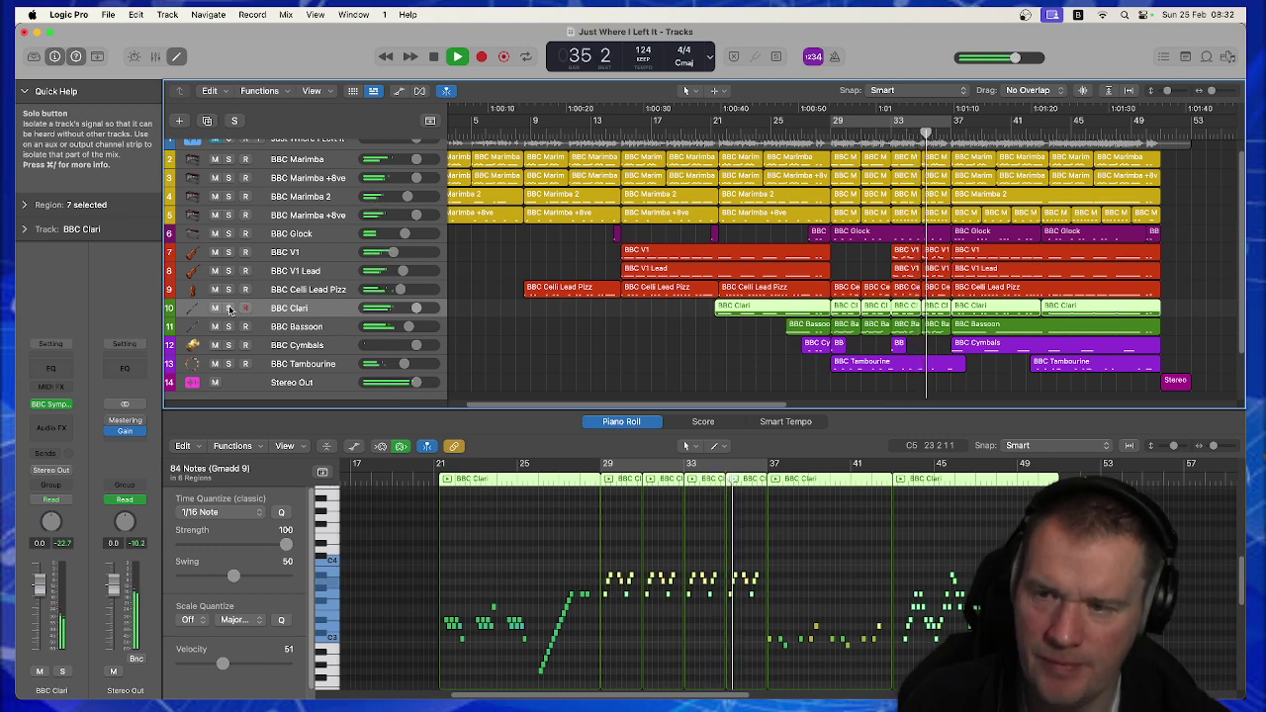
click(227, 308)
key(space)
Switch the solo from BBC Clari to BBC Bassoon, play the bassoon part from bar 25 to bar 27, and clear its solo.
click(229, 327)
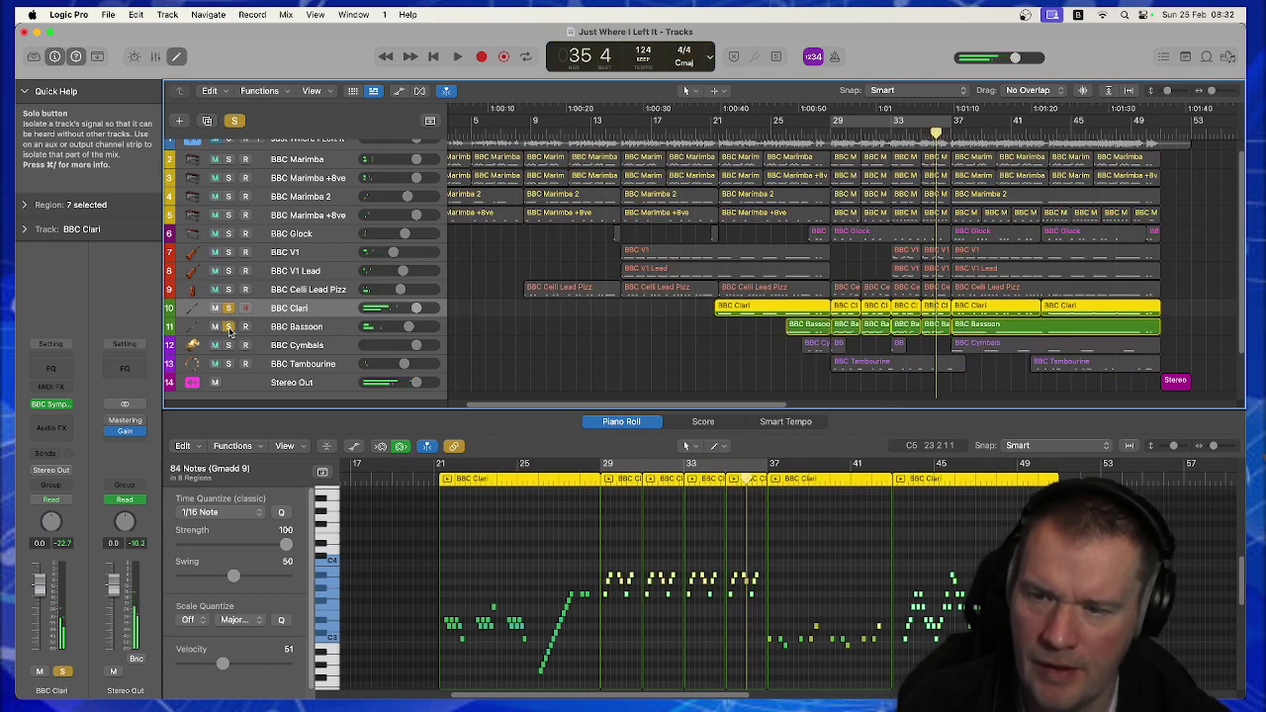
click(771, 132)
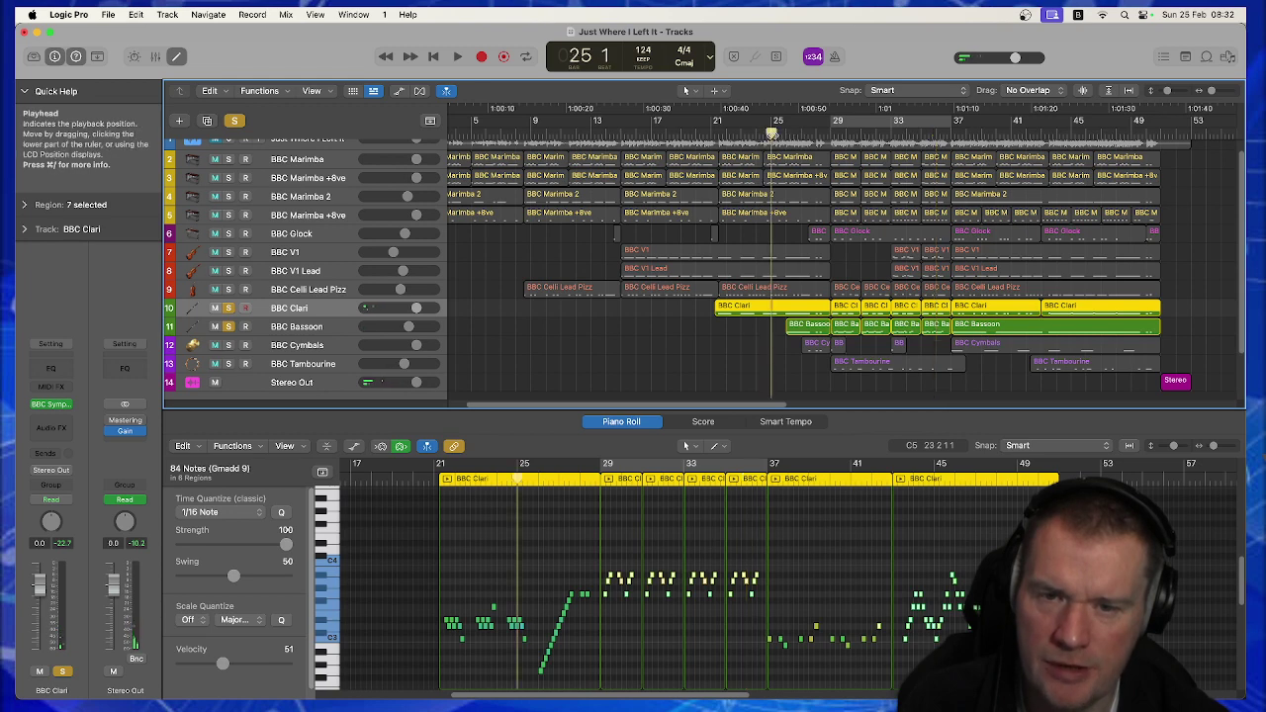
click(341, 326)
click(229, 310)
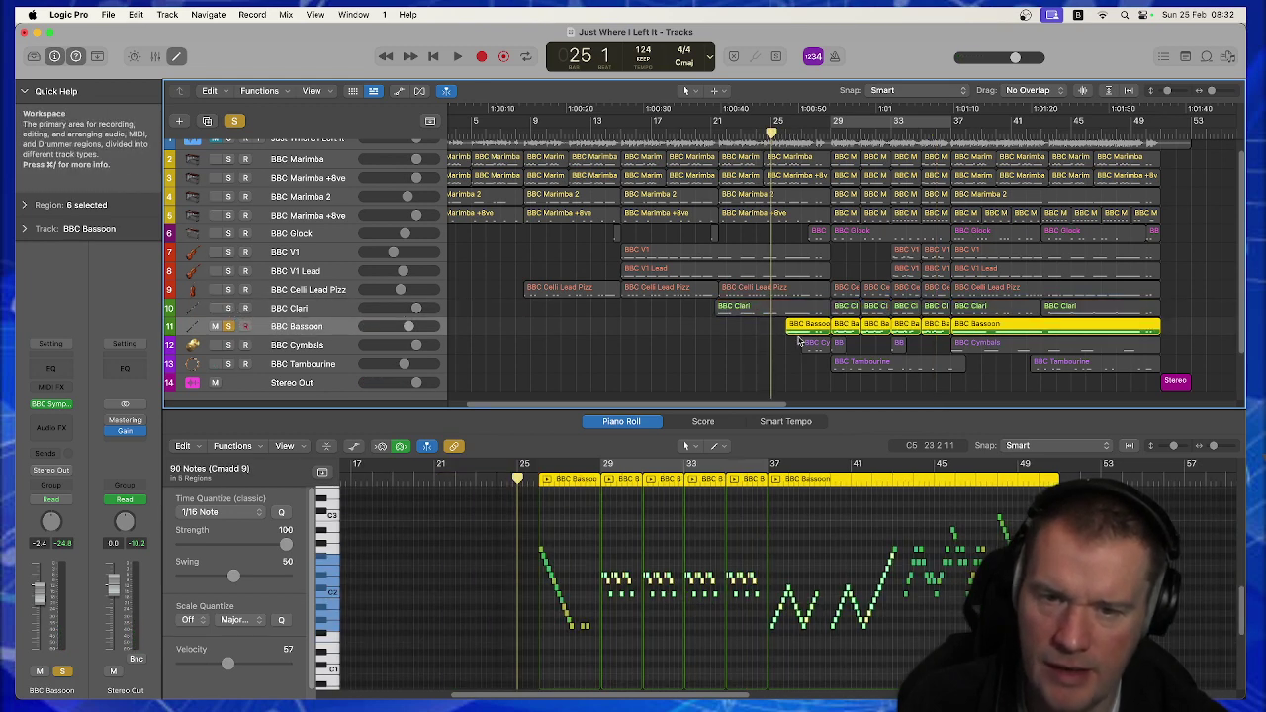
key(space)
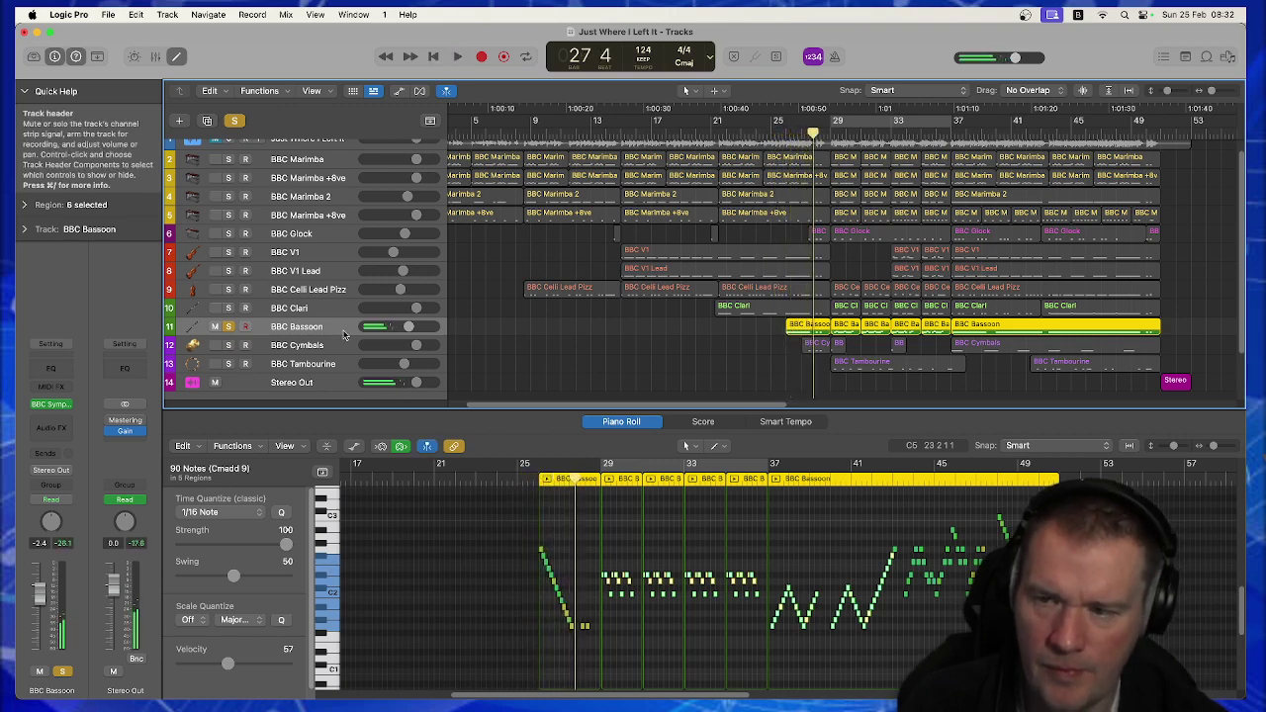
key(space)
click(228, 326)
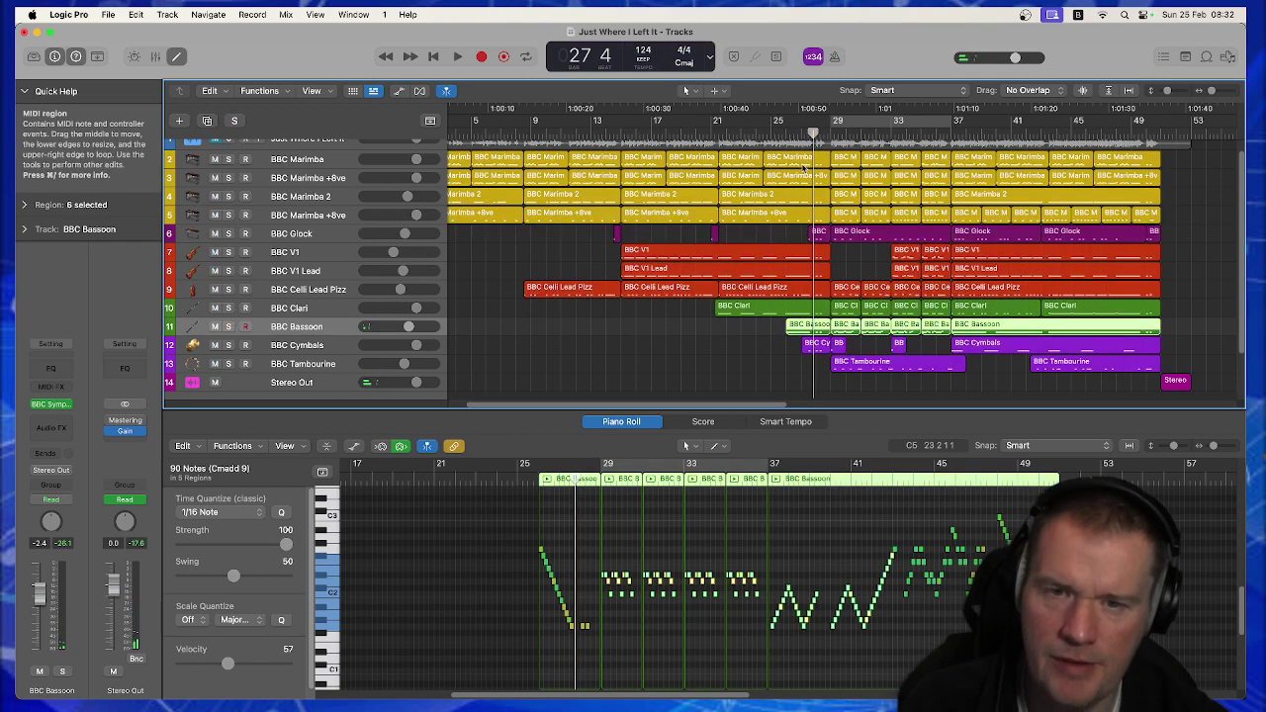
Play the full mix from bar 25, solo BBC Bassoon during playback, and add BBC Clari to hear both woodwinds together.
click(771, 129)
key(space)
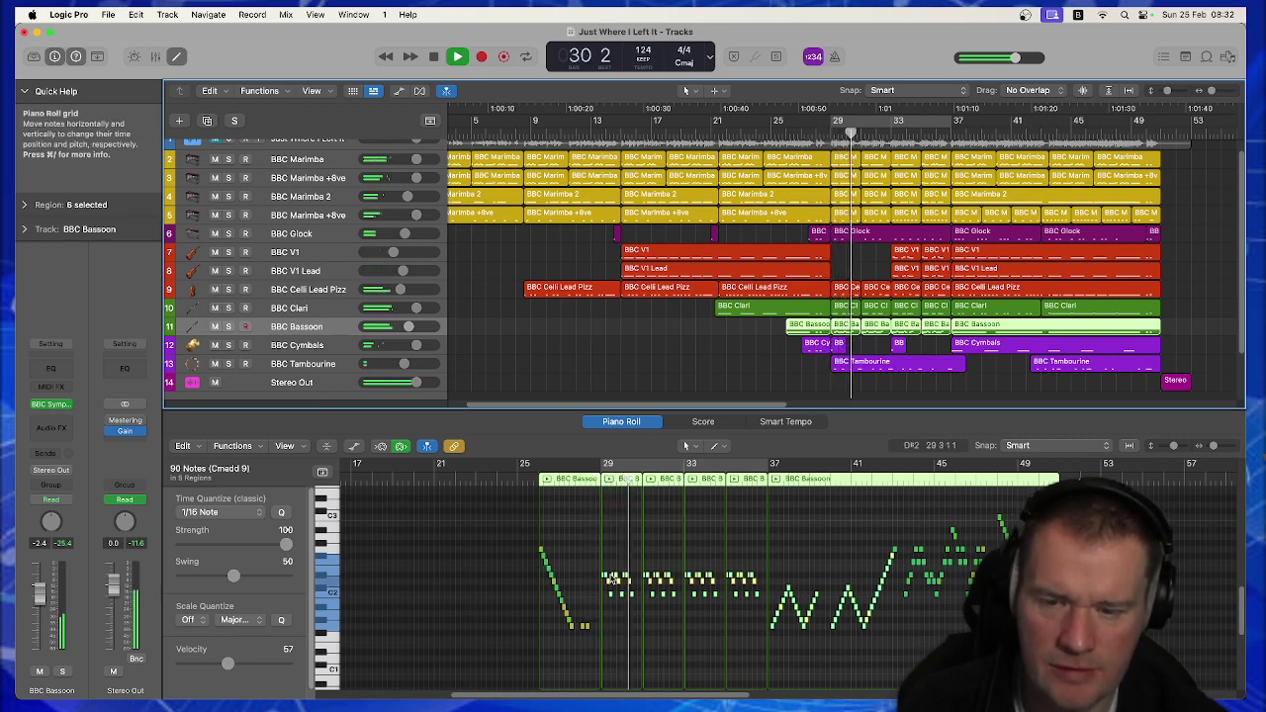
click(228, 326)
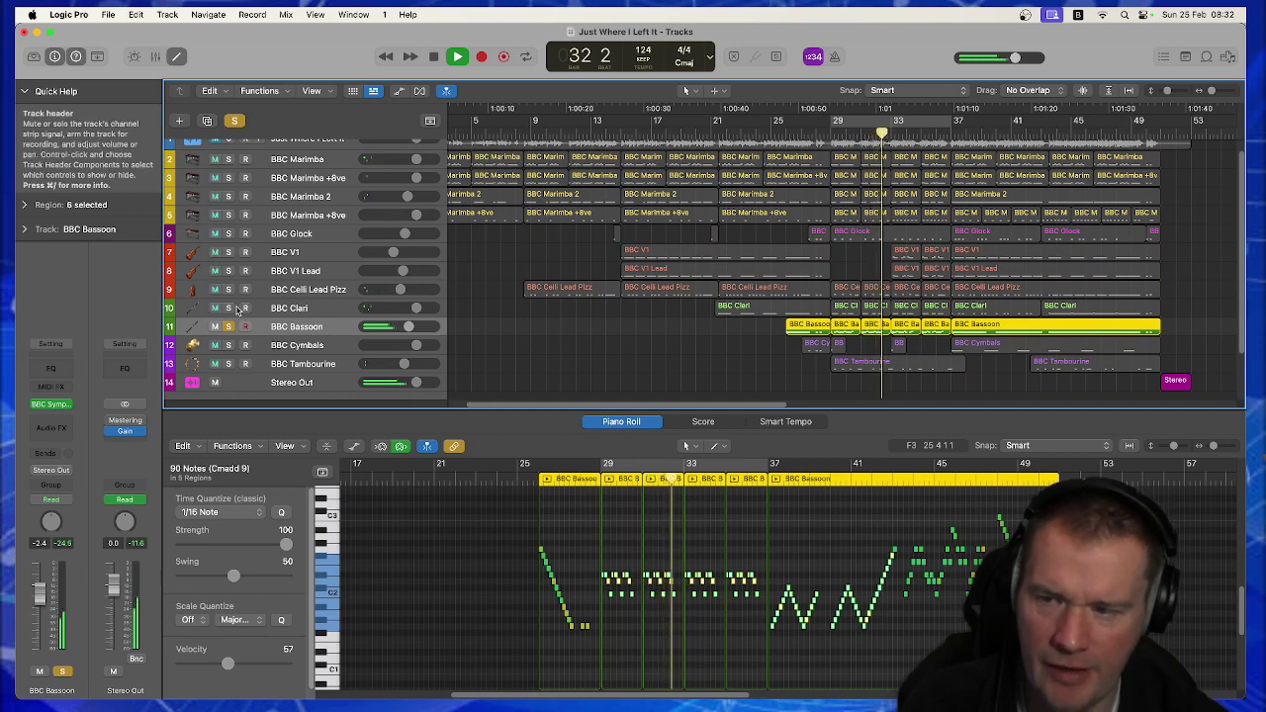
click(228, 307)
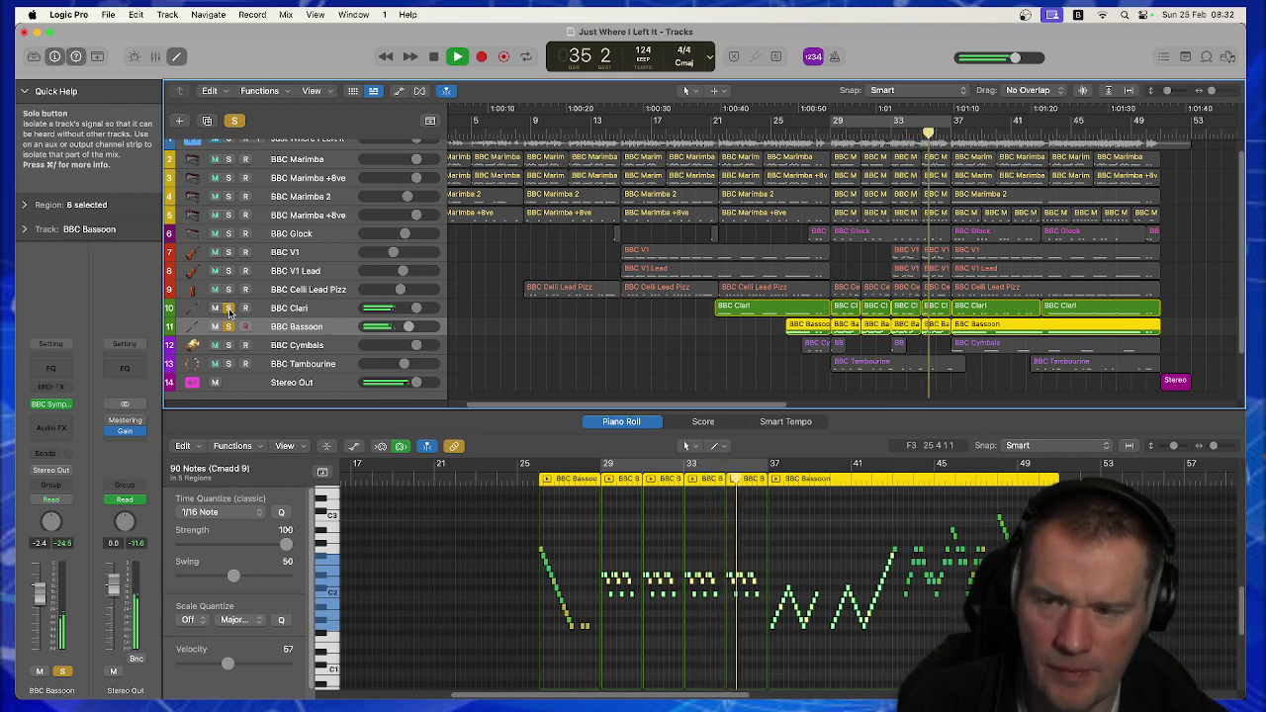
Drop the BBC Clari solo to hear BBC Bassoon alone, return to the full mix, and stop at bar 50.
click(229, 307)
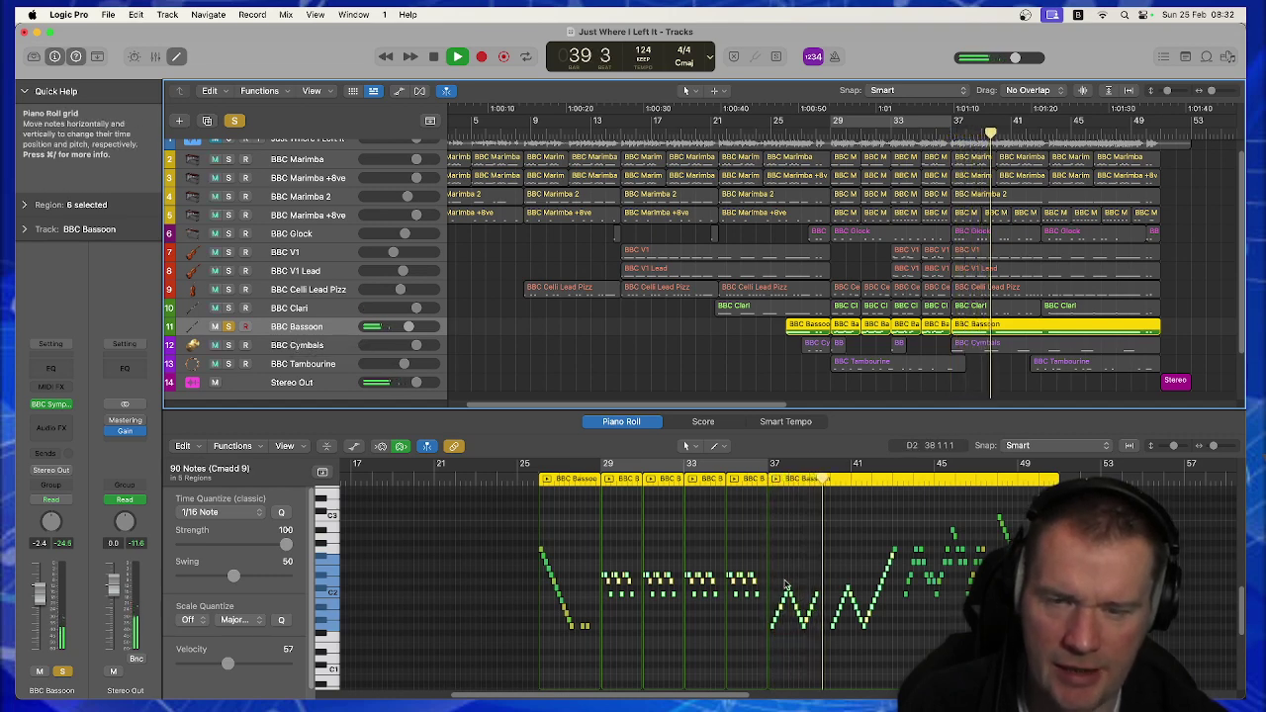
click(228, 327)
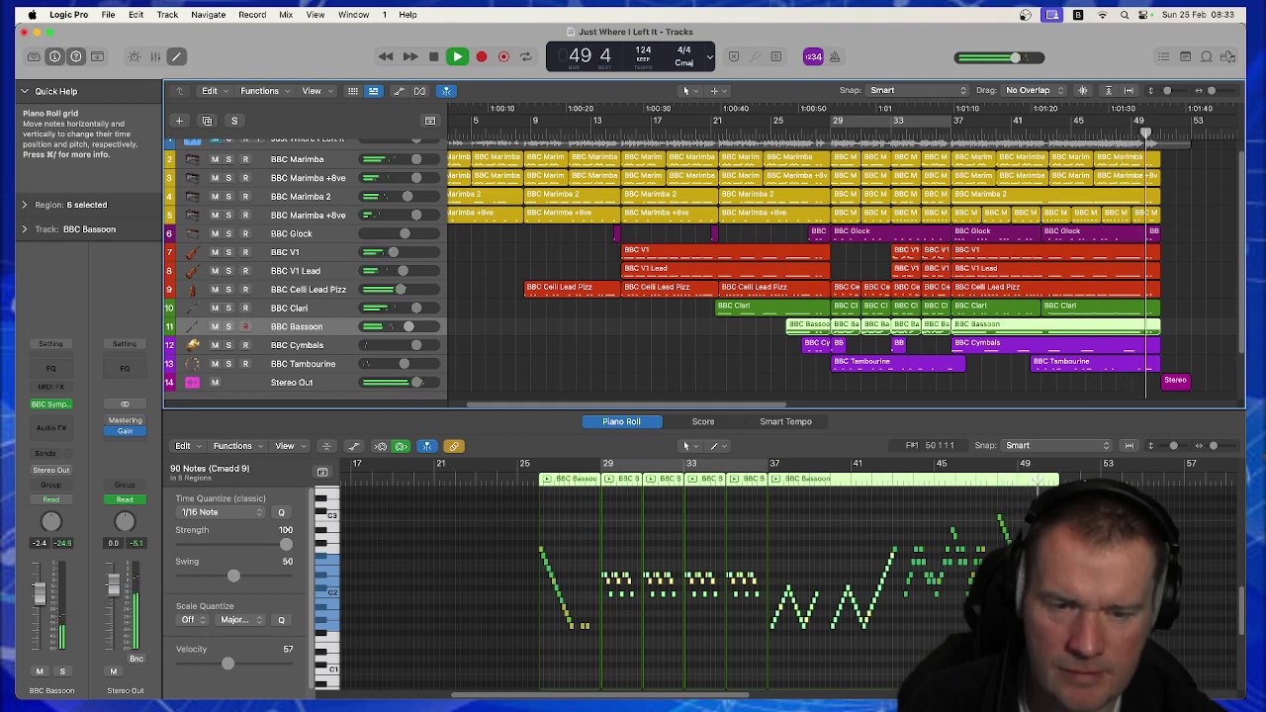
key(space)
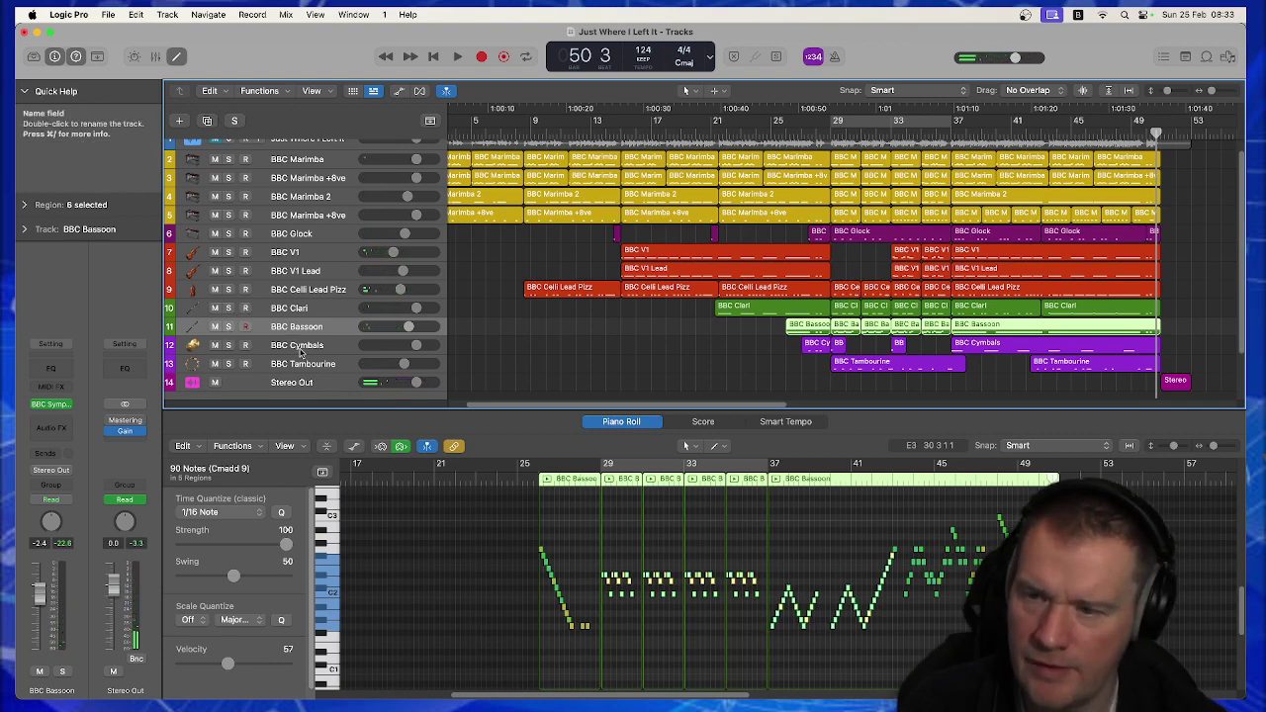
Select BBC Cymbals, play from bar 27, solo the cymbals, and jump ahead to about bar 37.
click(300, 350)
click(803, 134)
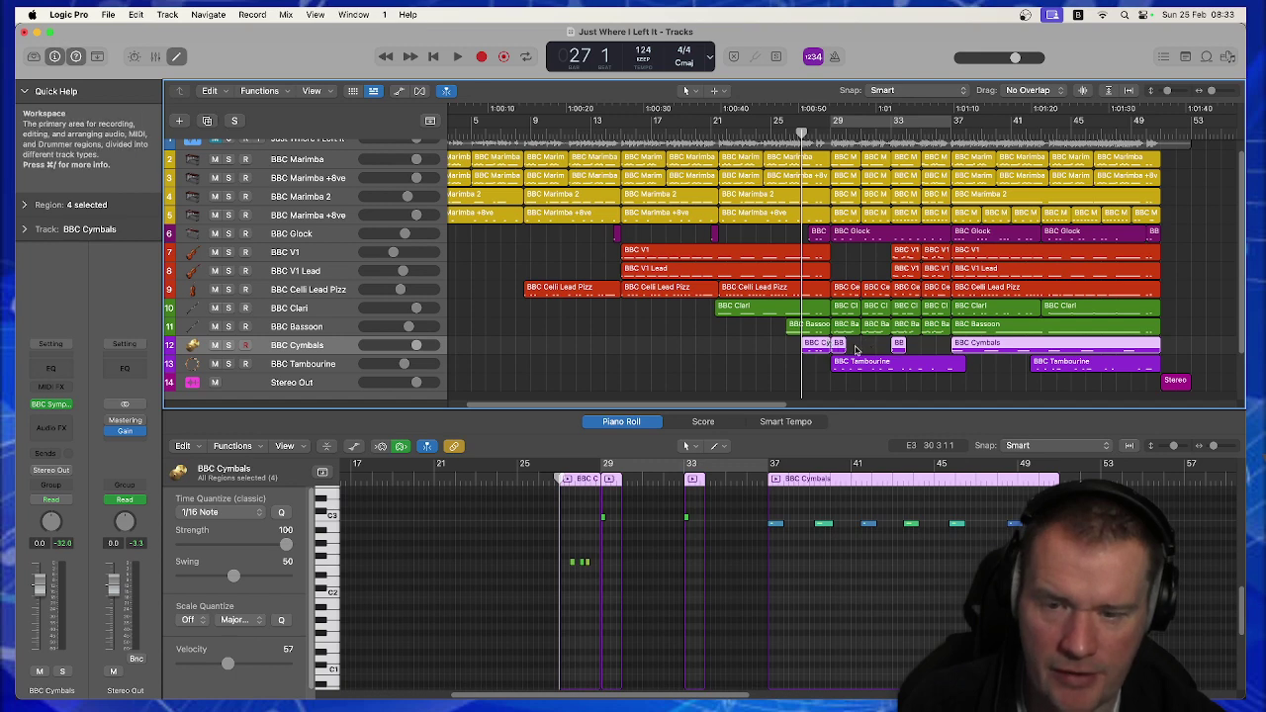
key(space)
click(228, 345)
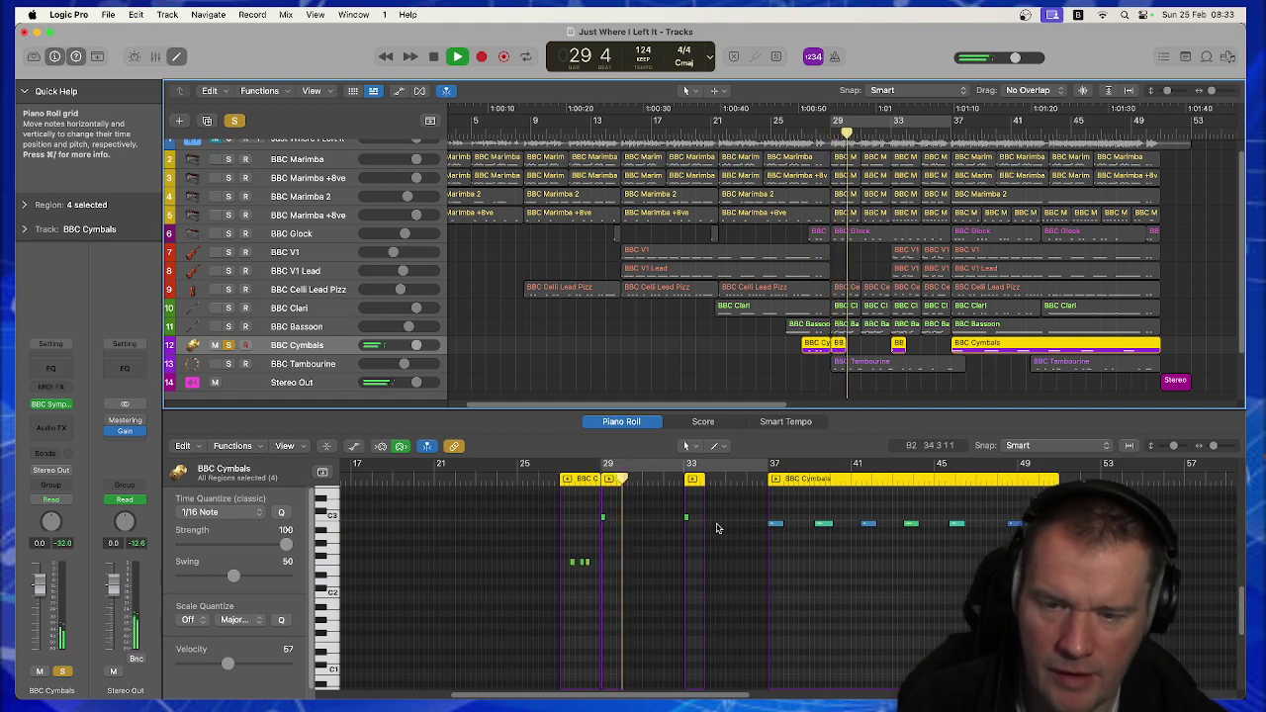
click(762, 479)
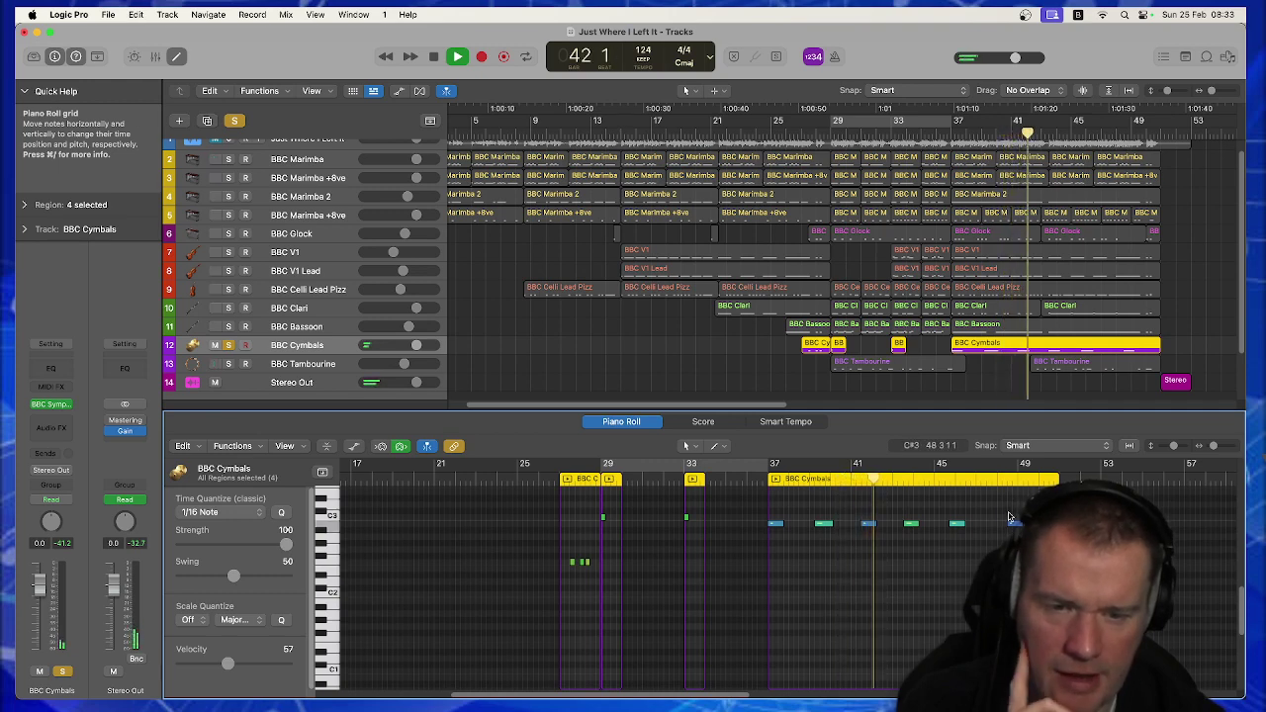
Jump to about bar 48 in the soloed cymbals part, listen to its ending, and stop playback.
click(995, 482)
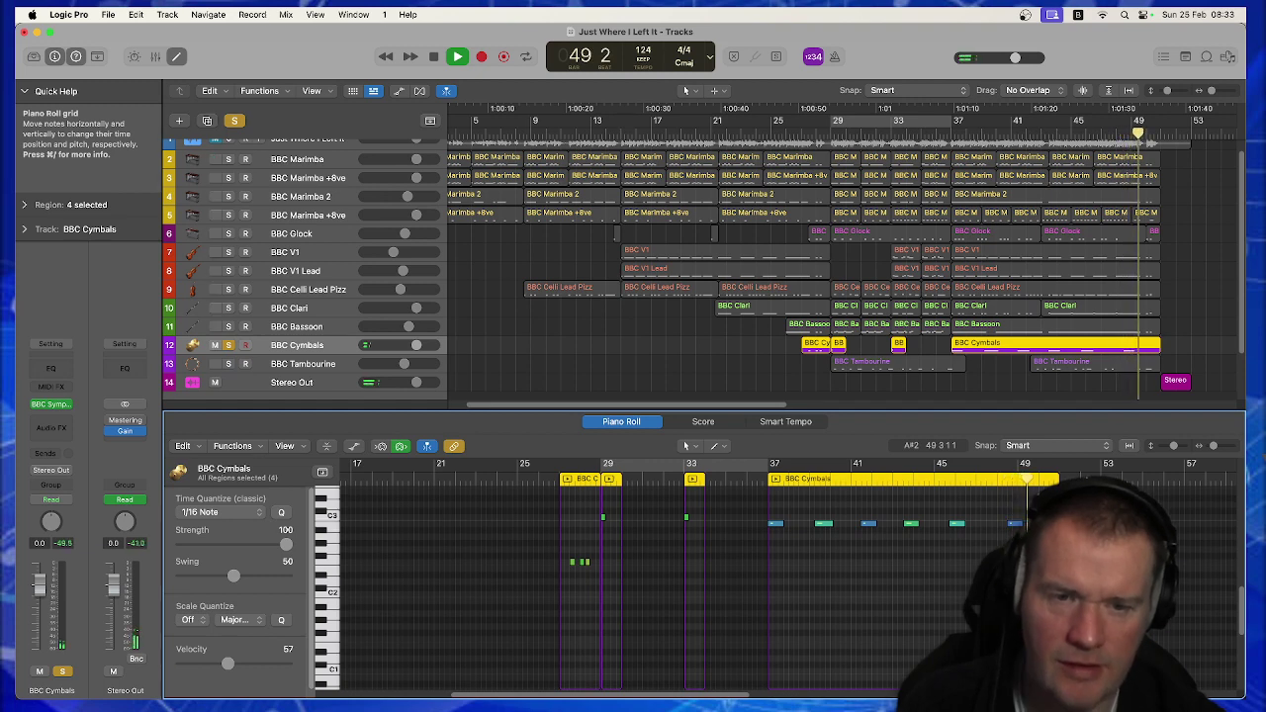
key(space)
Select BBC Tambourine, switch the solo from BBC Cymbals to it, and play the tambourine part from bar 29.
click(311, 363)
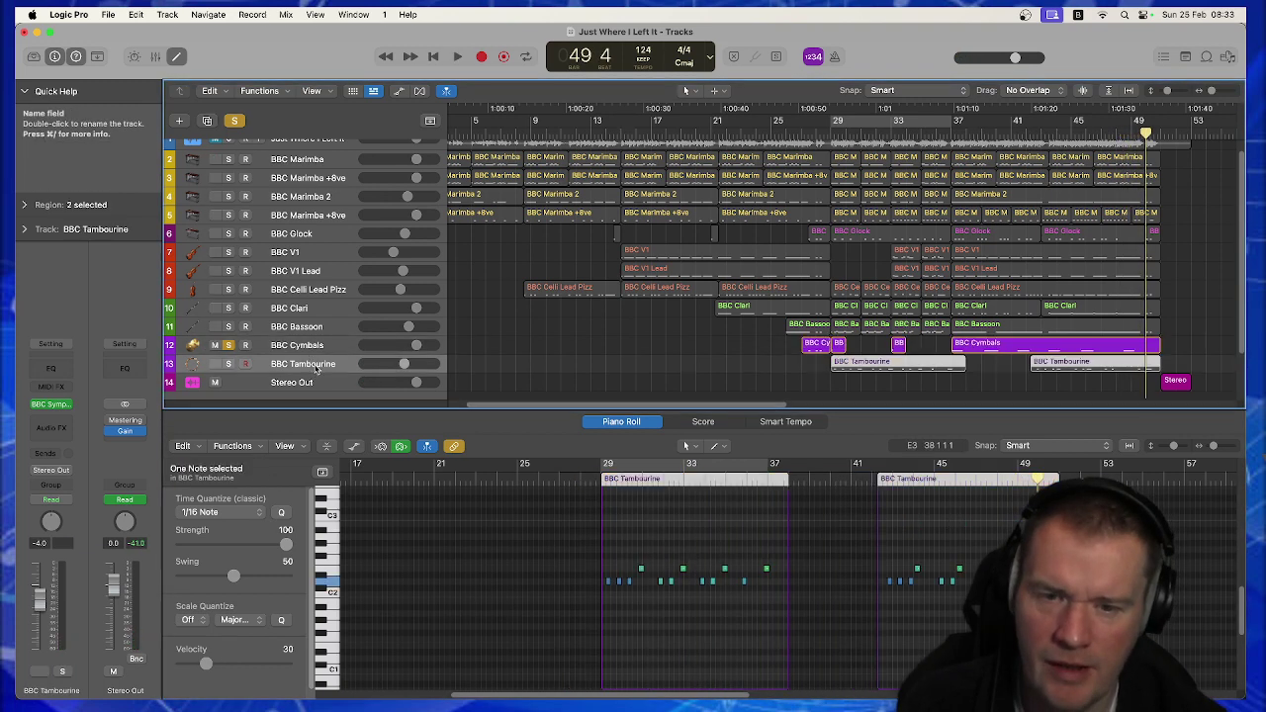
alt+click(228, 363)
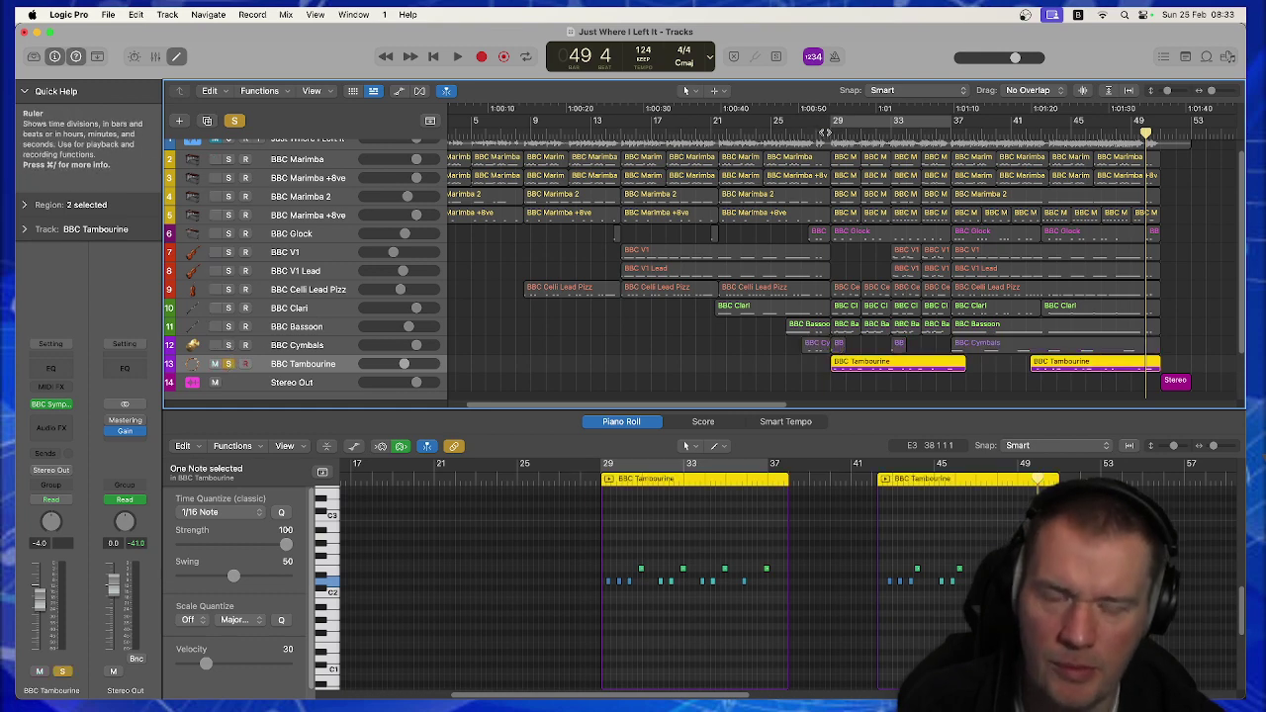
click(836, 129)
key(space)
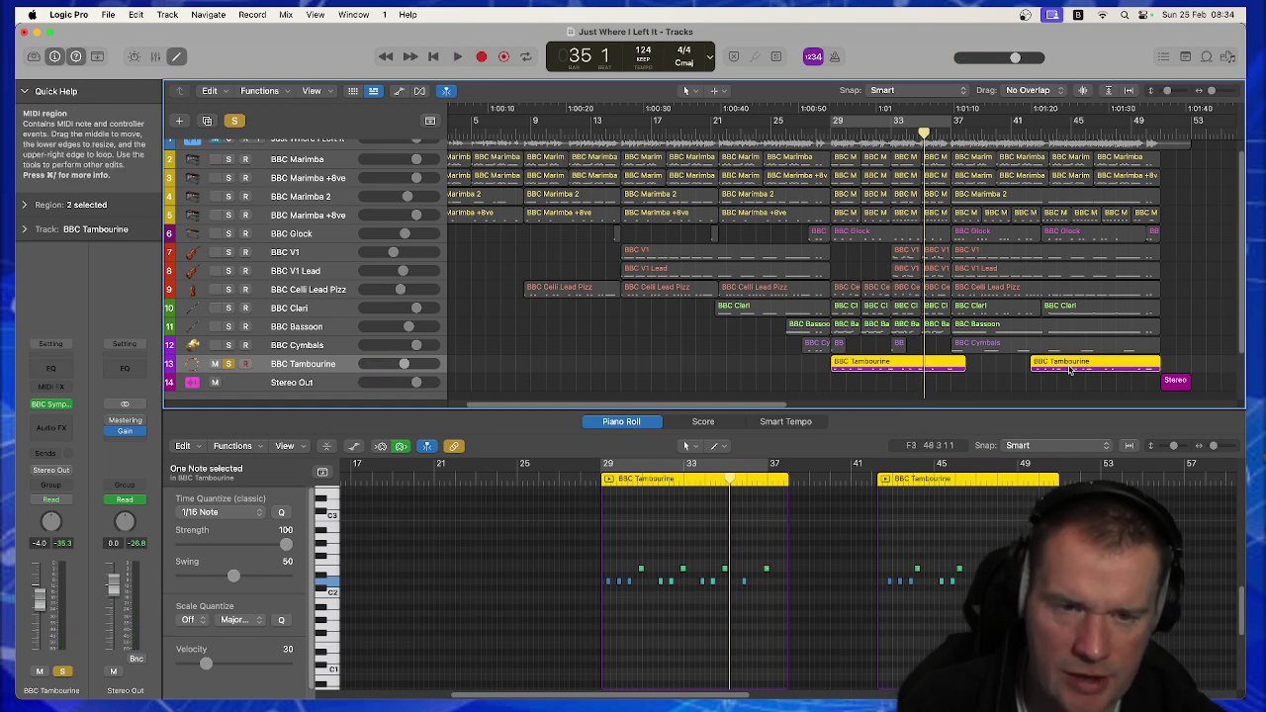
Play the soloed tambourine's ending from about bar 48, stop at bar 50, and select one note in its second region.
click(1069, 370)
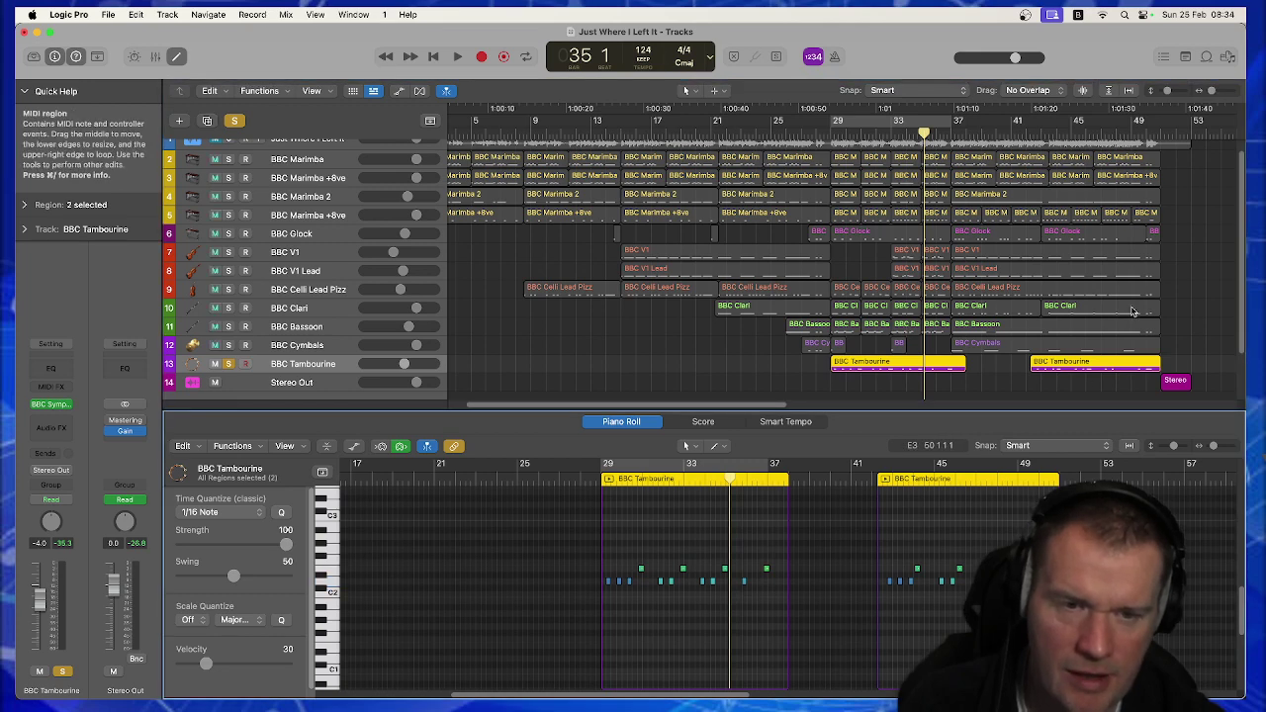
click(1118, 129)
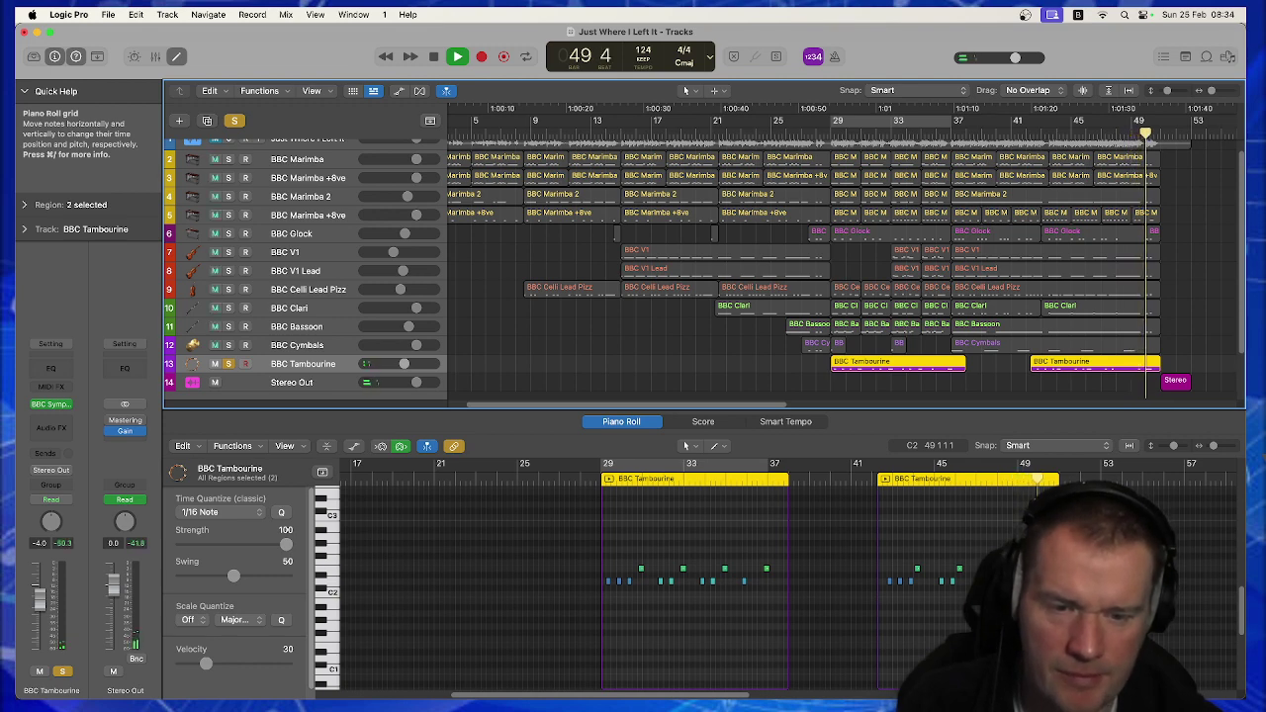
key(space)
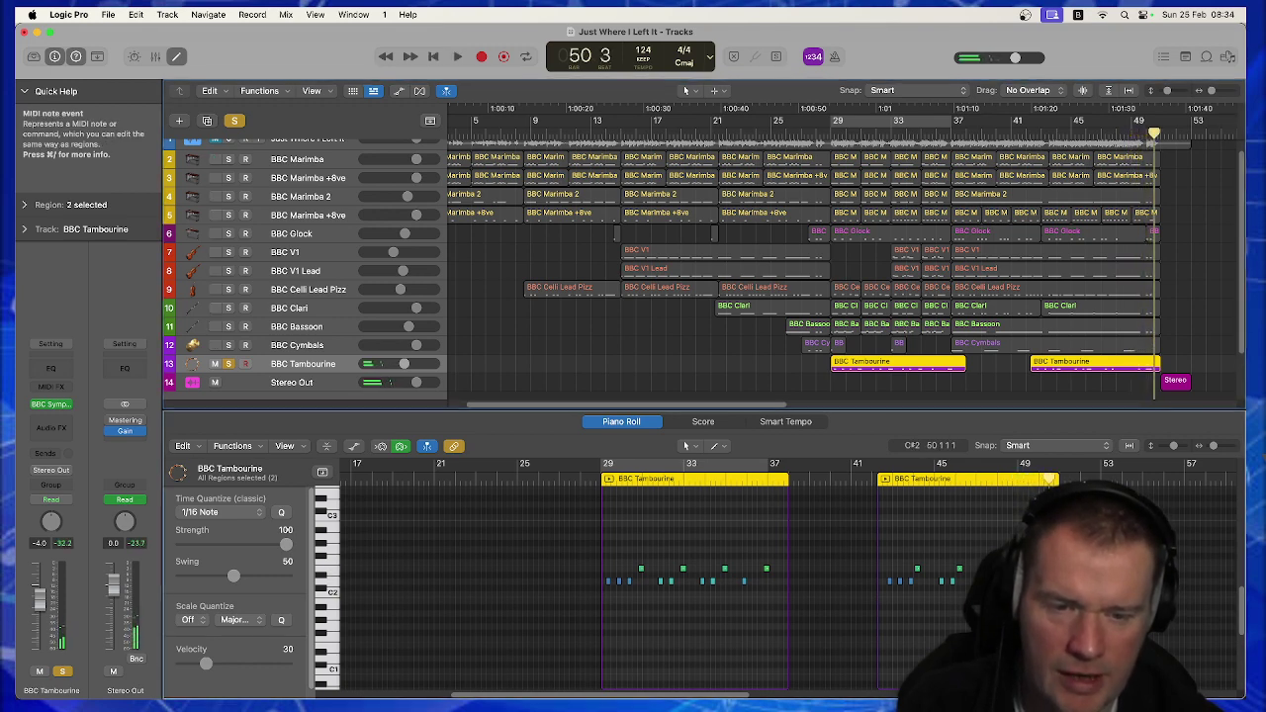
click(997, 542)
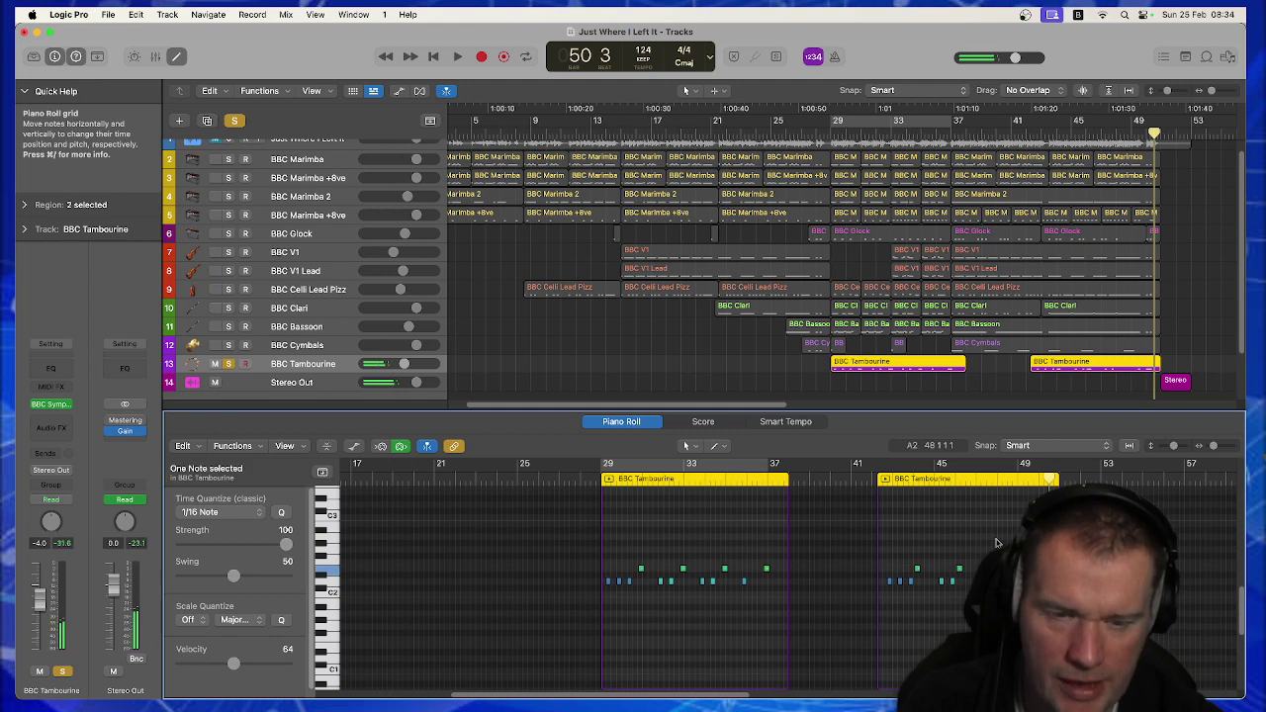
Clear the BBC Tambourine solo, play the ending with the full mix, and stop at bar 50.
click(229, 365)
key(space)
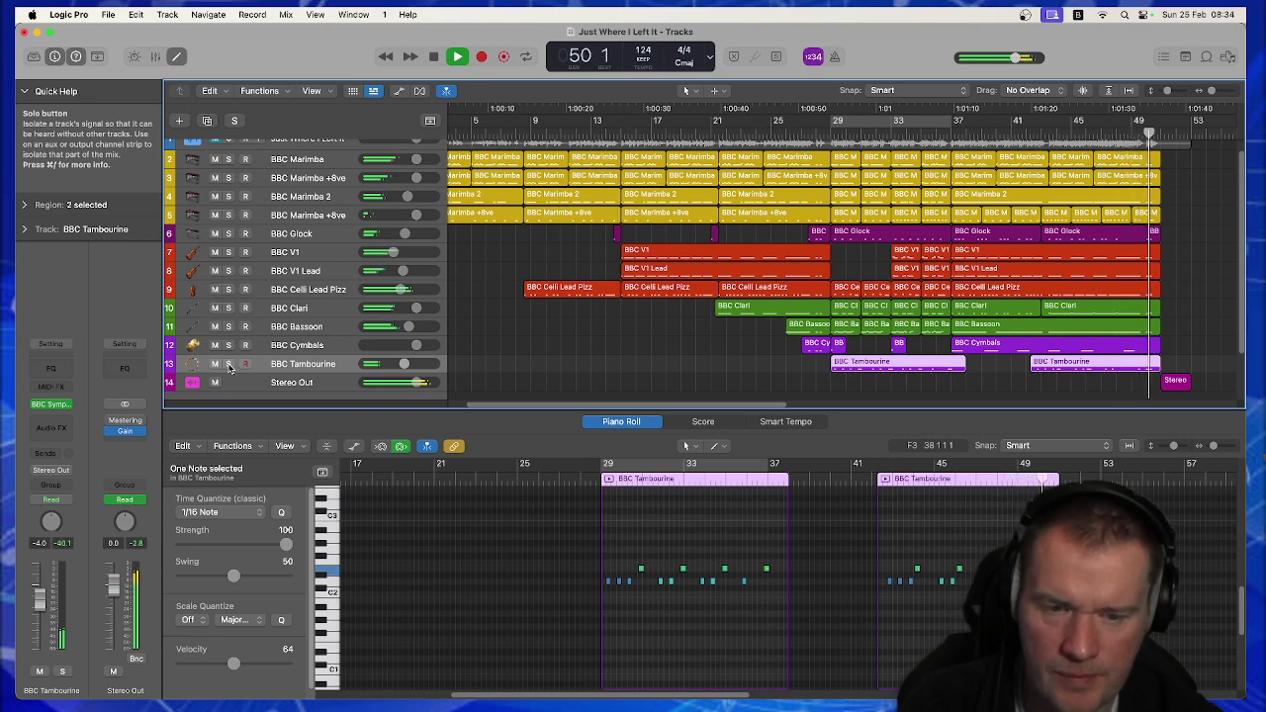
key(space)
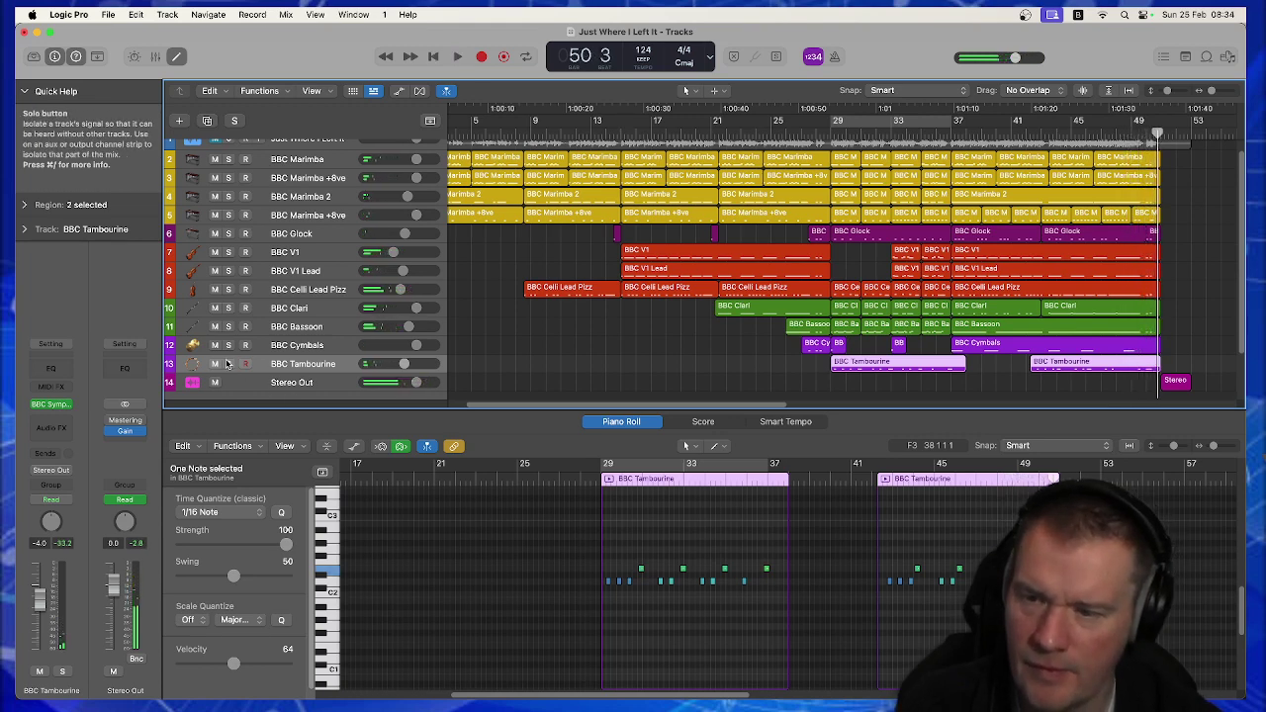
Enlarge the Just Where I Left It audio track's height and show its waveform from the start of the song.
scroll(563, 334, up, 1)
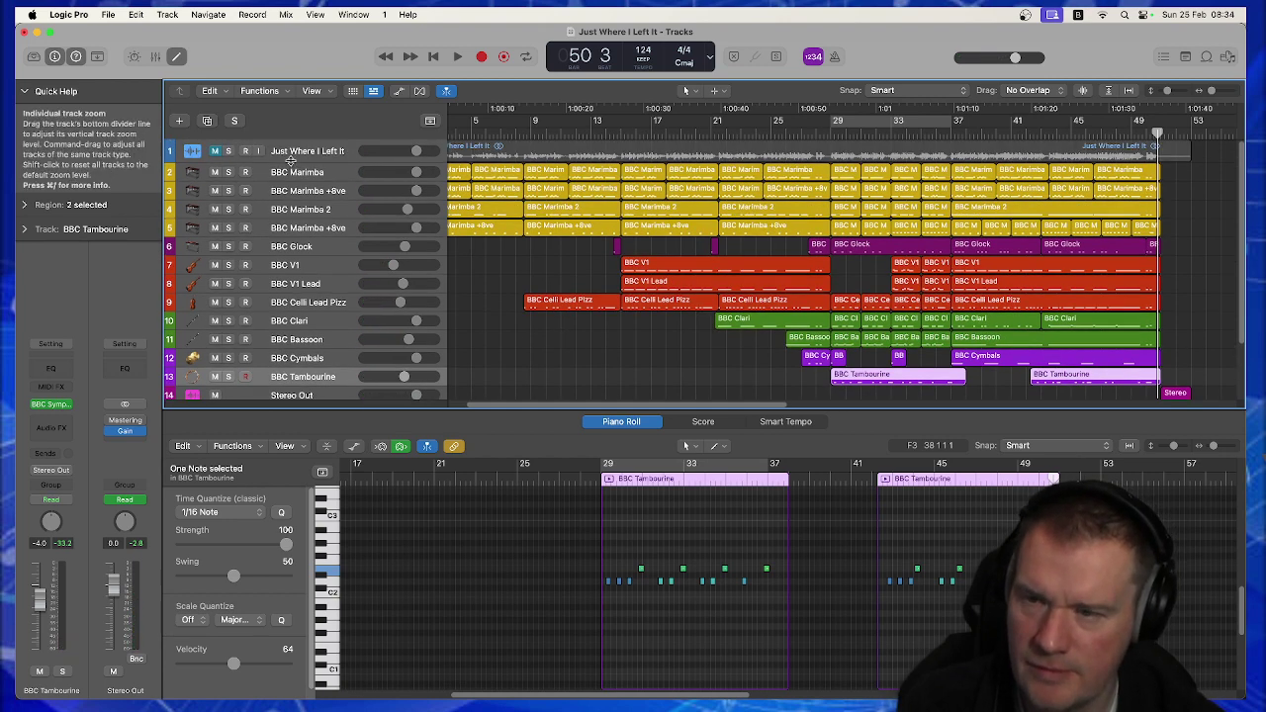
drag(293, 161, 302, 260)
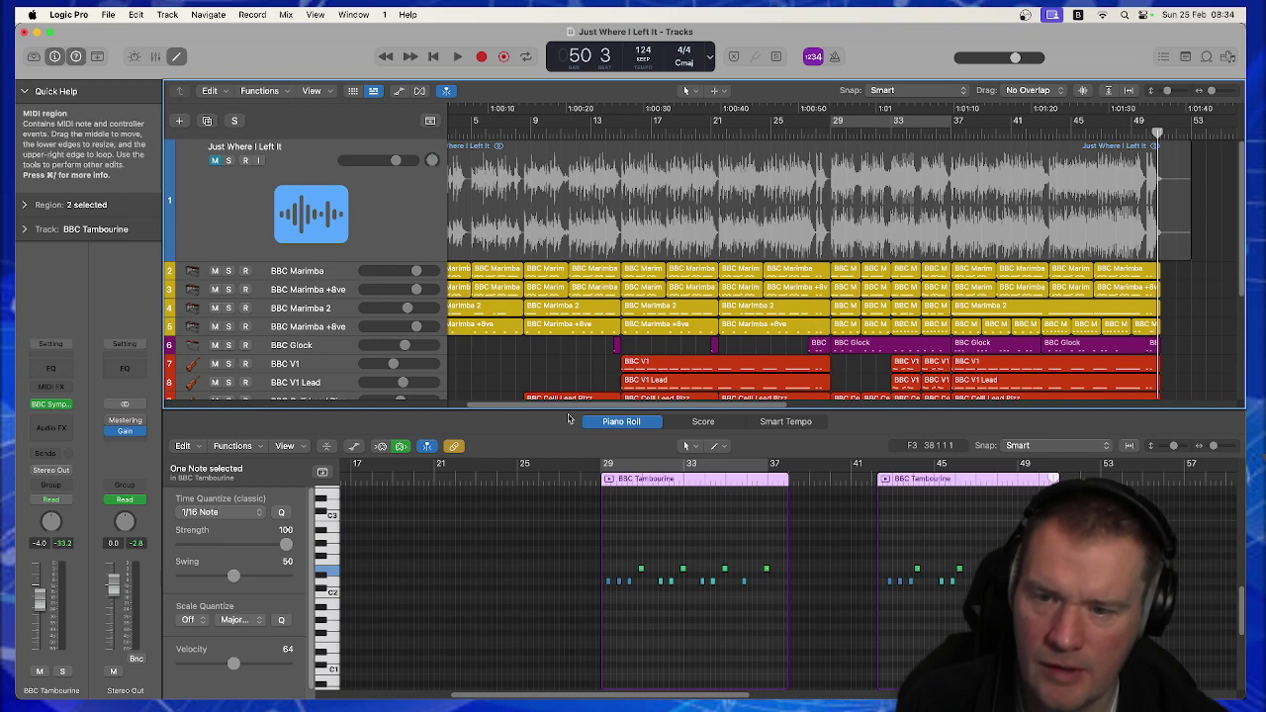
drag(561, 401, 458, 402)
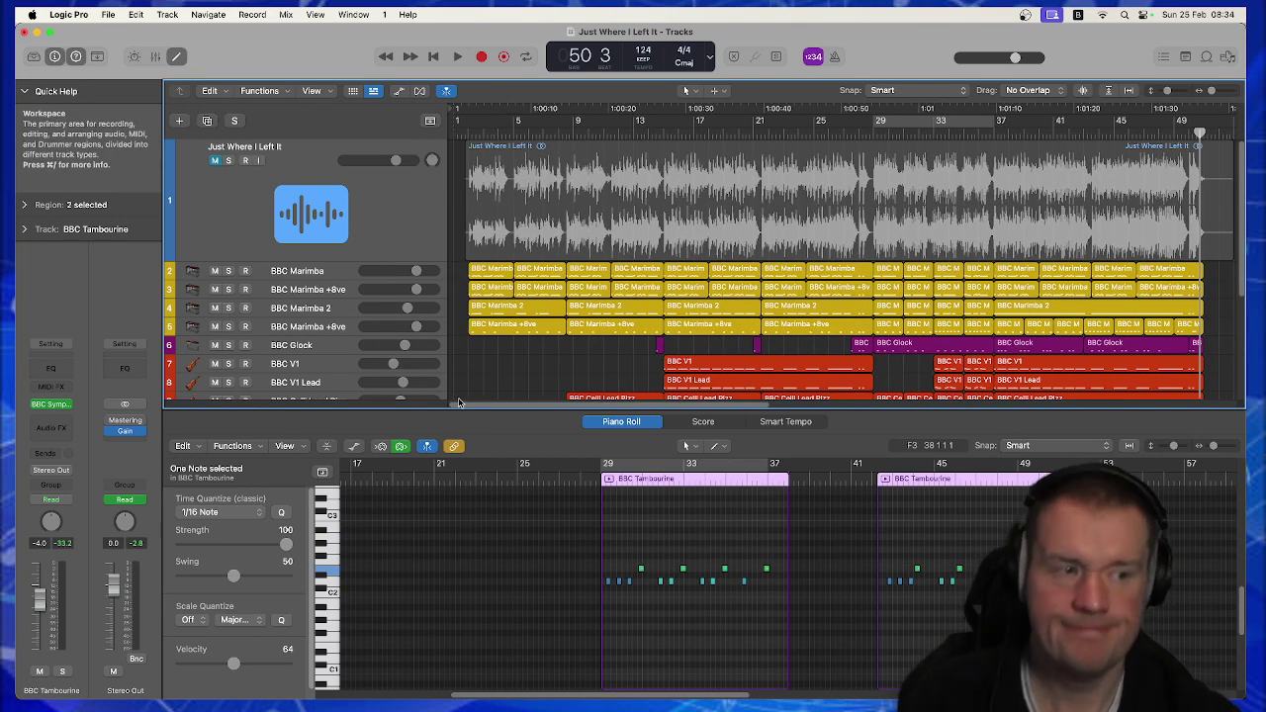